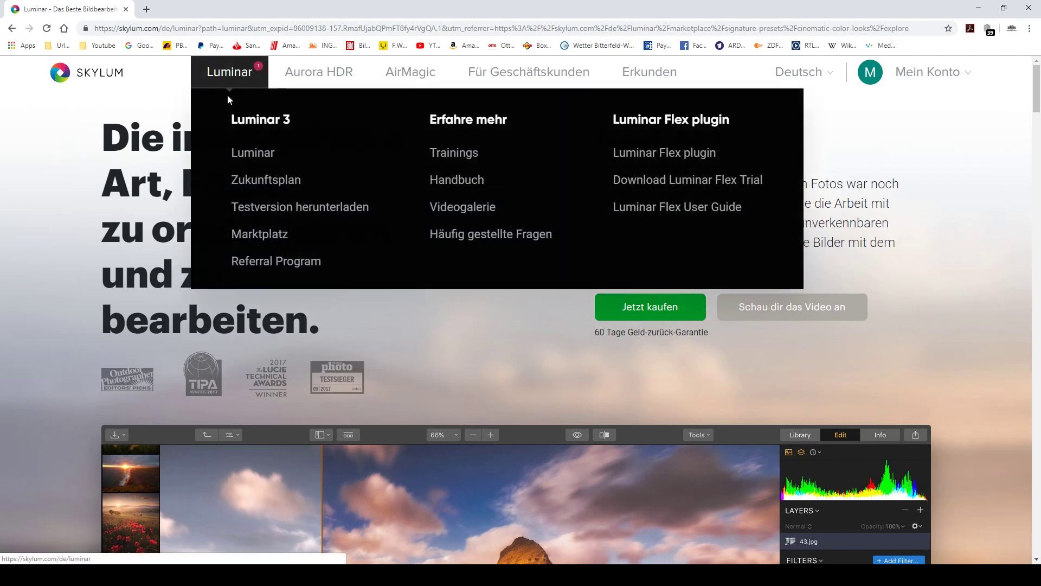
# Open the Luminar Marketplace page from the Skylum Luminar menu.
pyautogui.click(255, 235)
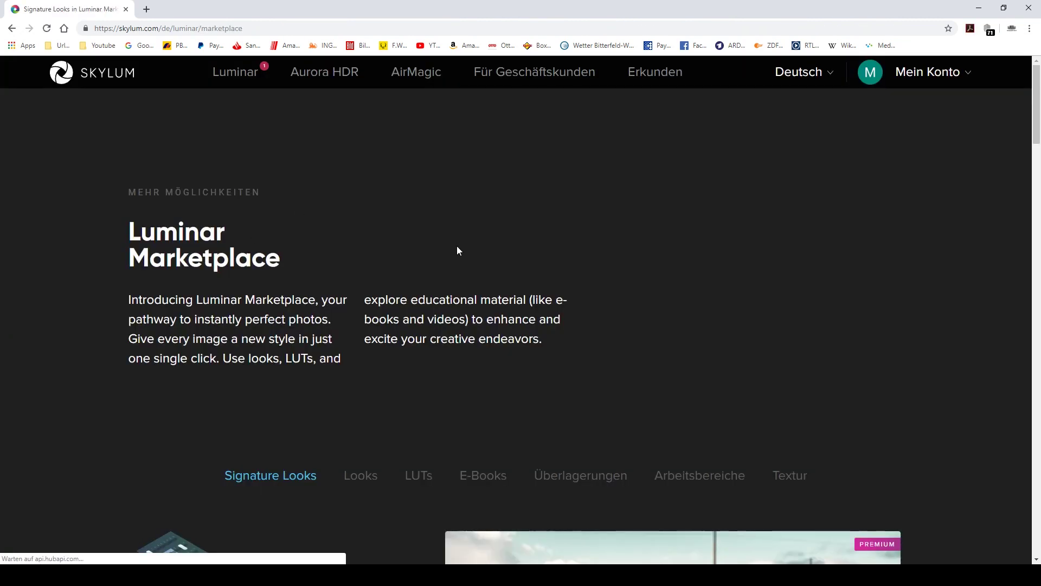
# Scroll to Signature Looks and open the Cinematic Color Looks product details page.
pyautogui.scroll(-3, 466, 236)
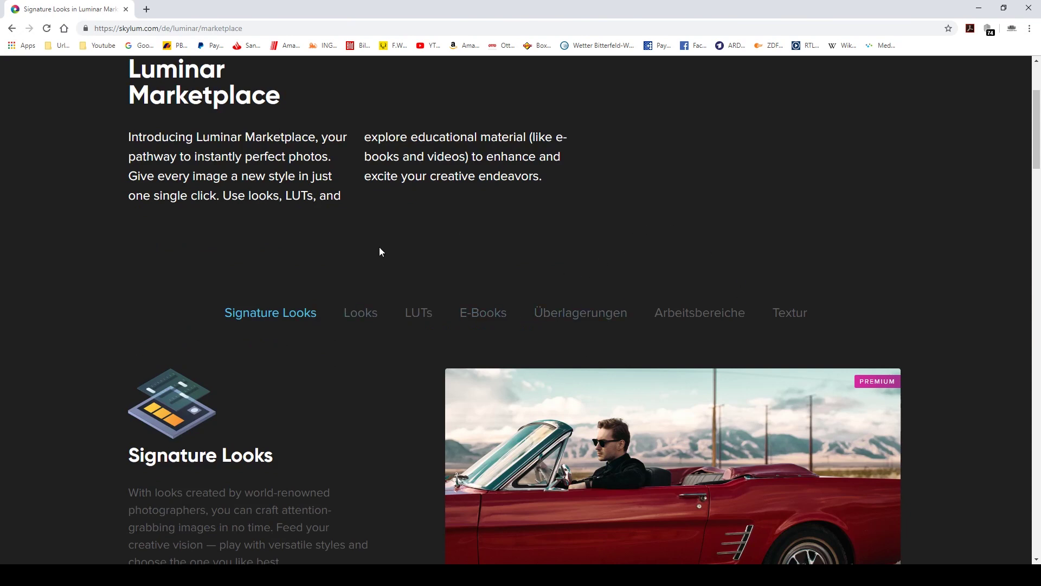
pyautogui.scroll(-1, 394, 239)
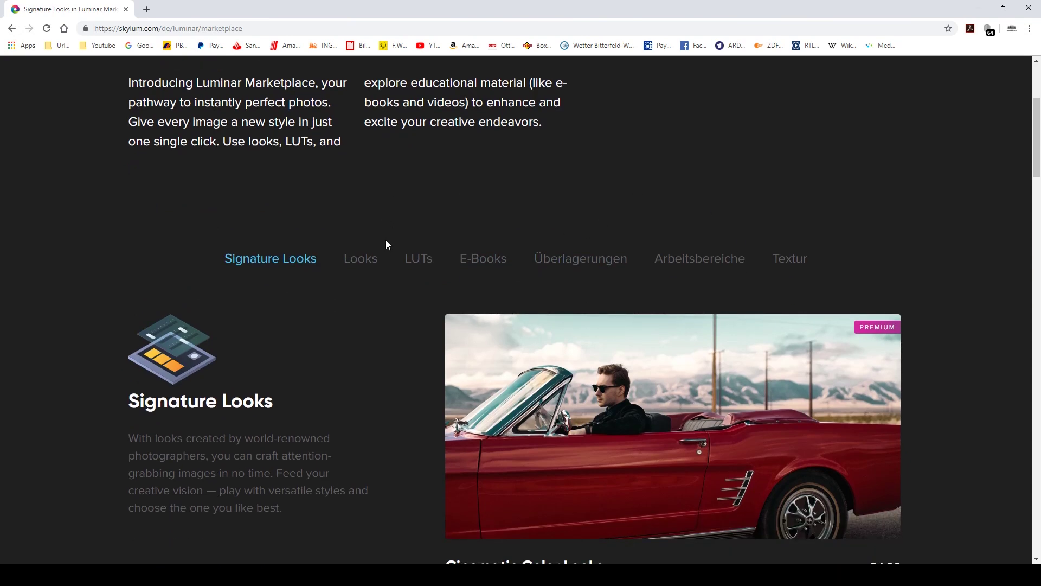
pyautogui.scroll(-2, 386, 244)
pyautogui.scroll(-6, 289, 271)
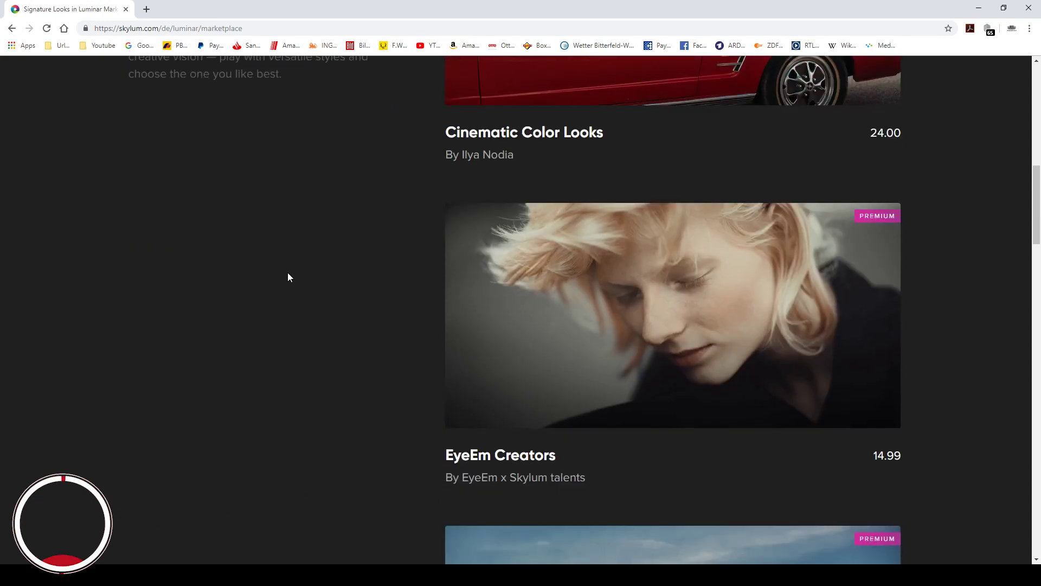
pyautogui.scroll(5, 287, 272)
pyautogui.scroll(2, 266, 261)
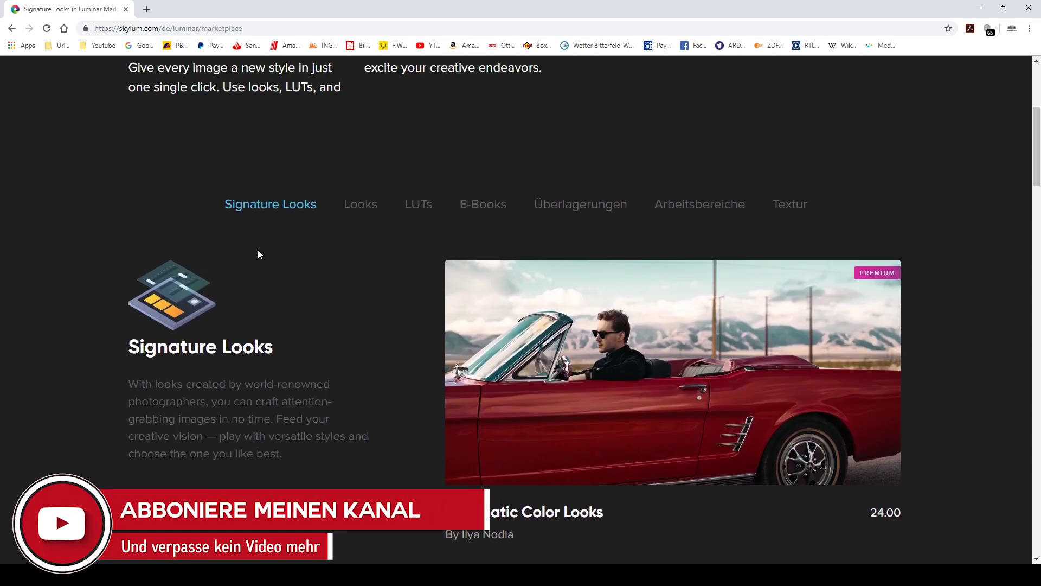
pyautogui.scroll(-1, 337, 313)
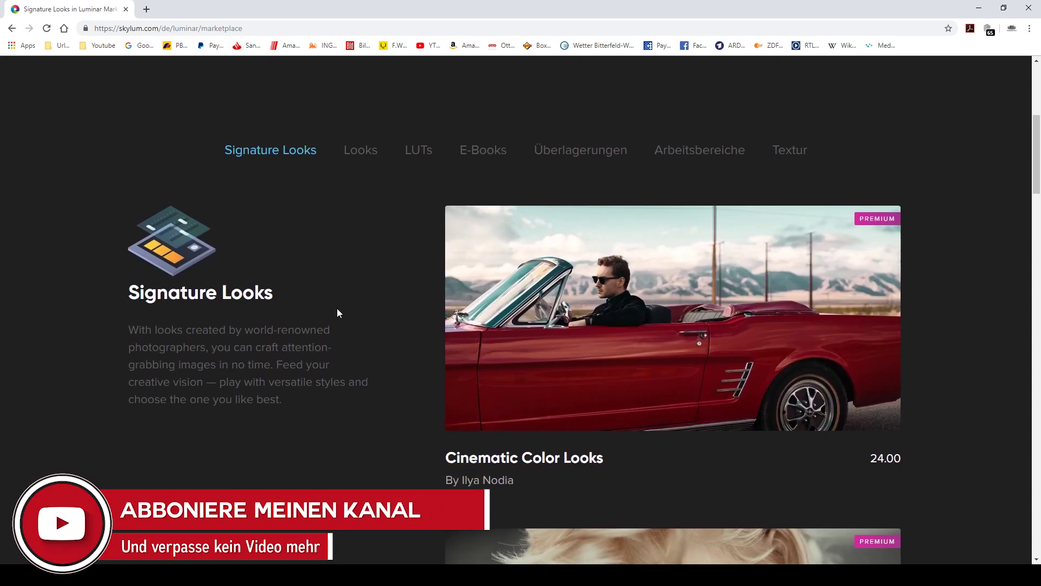
pyautogui.scroll(-1, 333, 308)
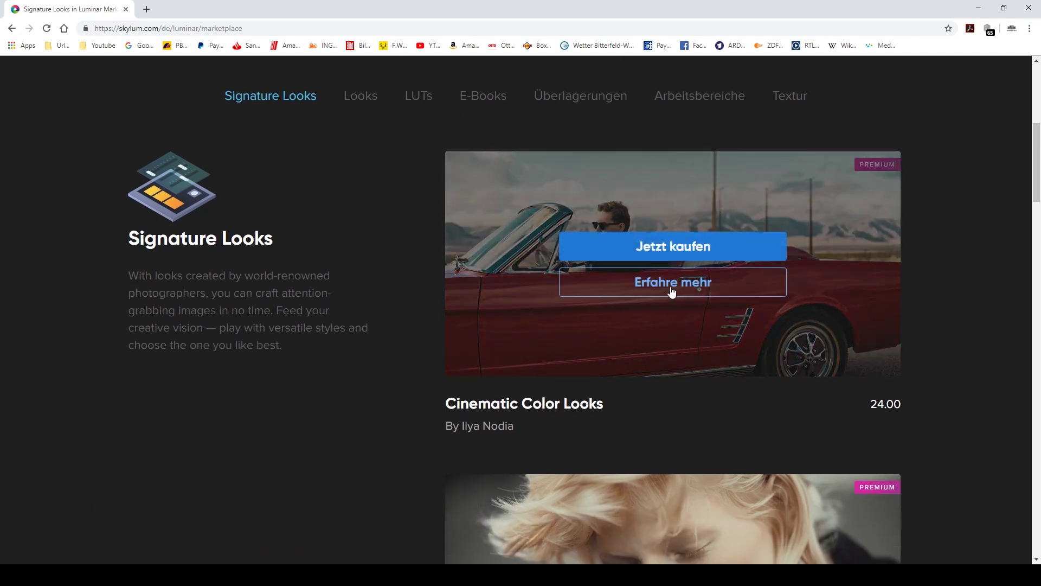
pyautogui.click(670, 286)
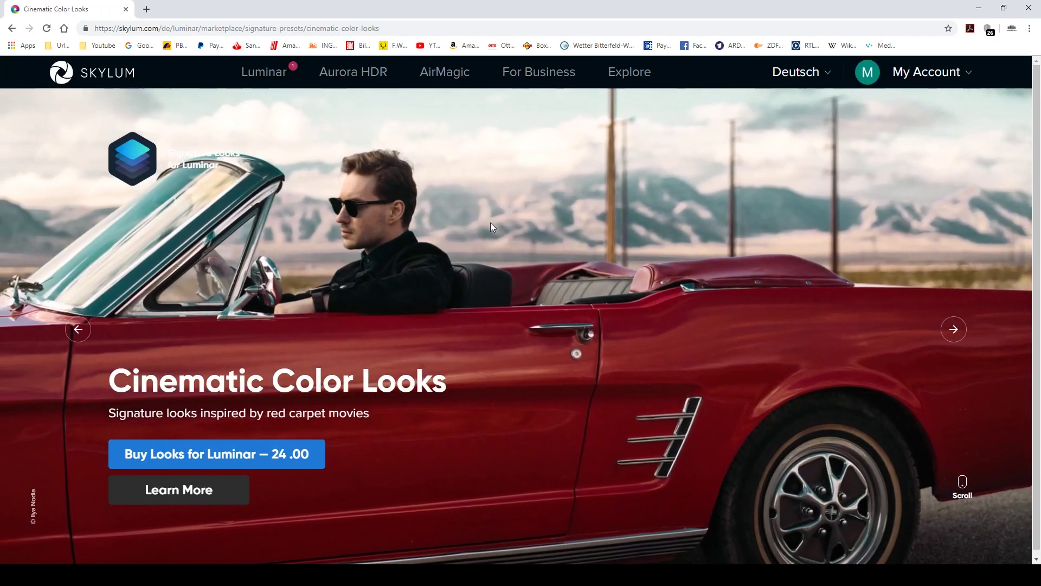
pyautogui.click(204, 492)
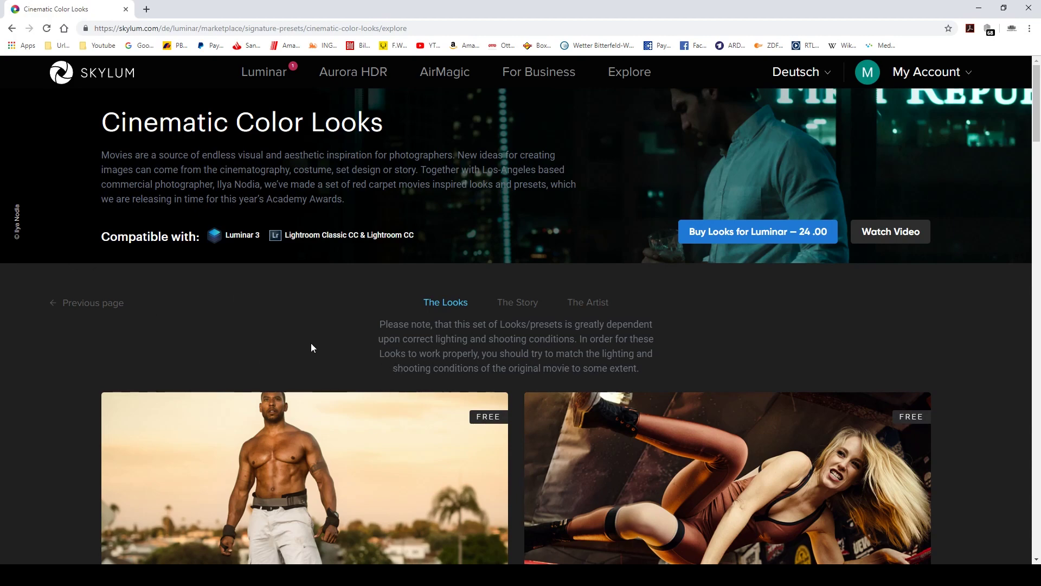
pyautogui.scroll(-3, 396, 265)
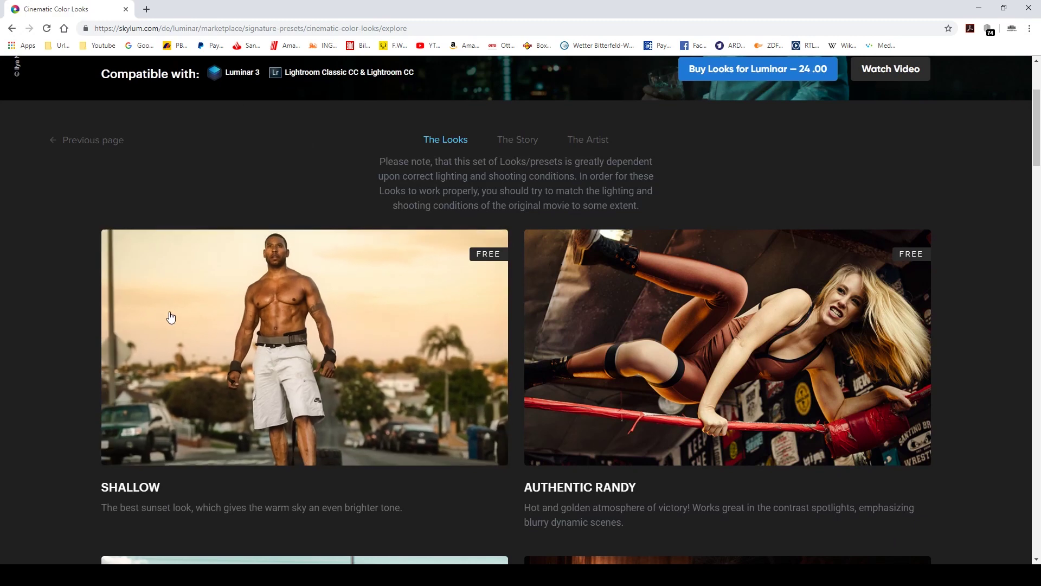
pyautogui.scroll(-4, 623, 336)
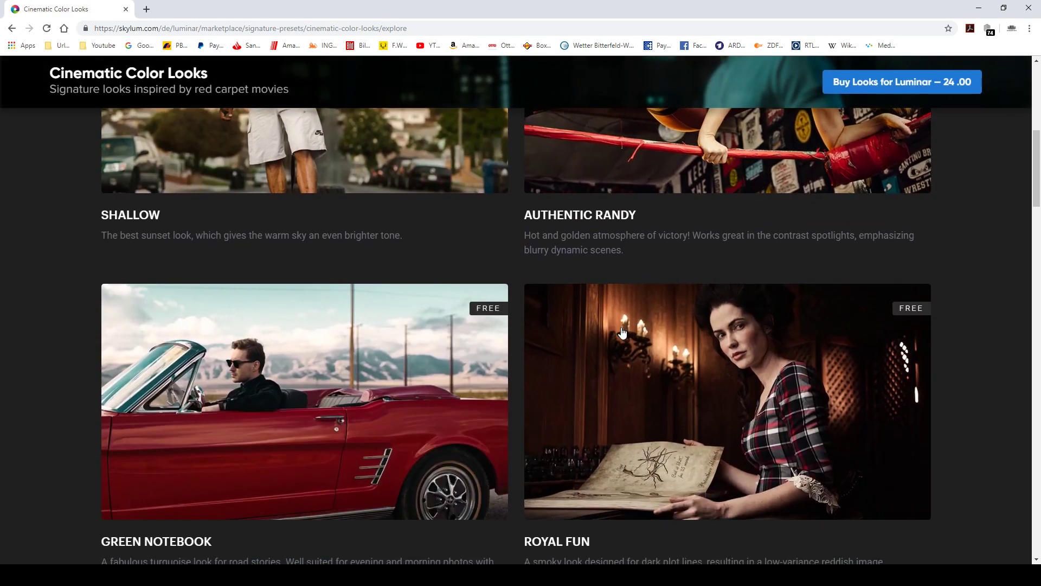
pyautogui.scroll(-5, 621, 329)
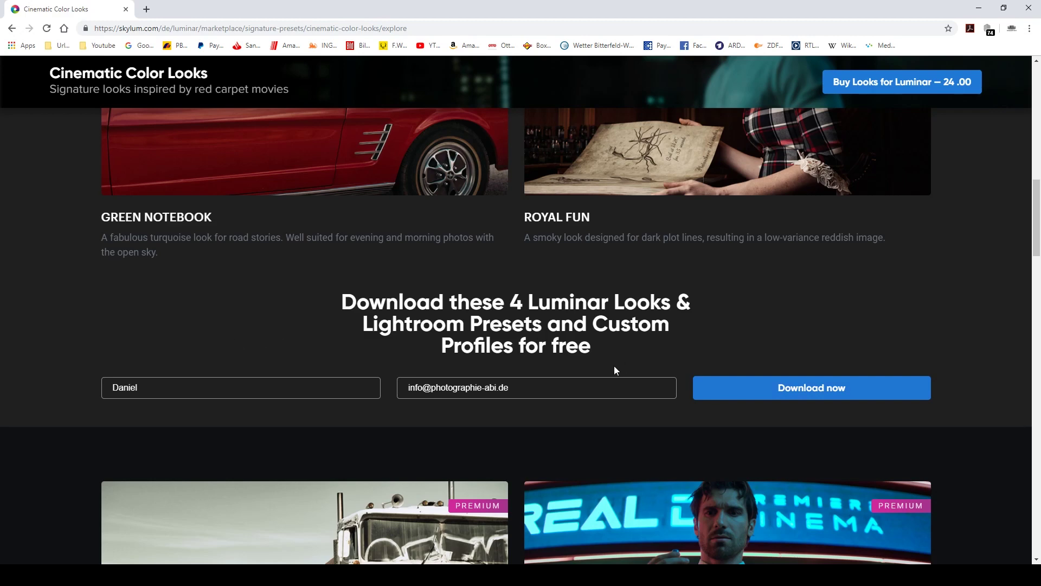
pyautogui.scroll(3, 591, 346)
pyautogui.scroll(-5, 593, 352)
pyautogui.scroll(-4, 564, 271)
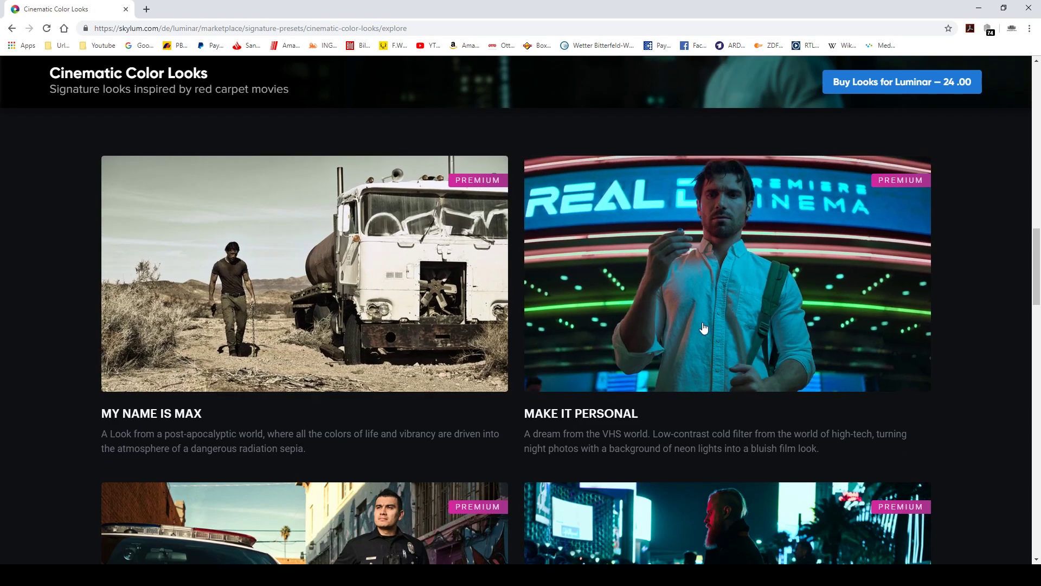
# Review the remaining premium looks down to the Premium pack offer, then return to Luminar 3.
pyautogui.scroll(-2, 701, 336)
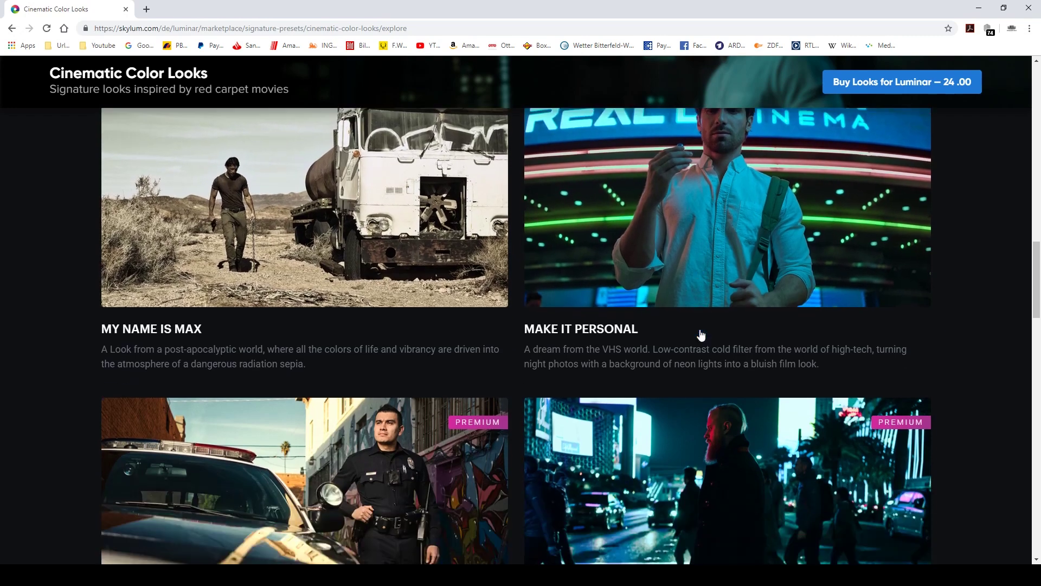
pyautogui.scroll(-3, 700, 335)
pyautogui.scroll(-4, 701, 335)
pyautogui.scroll(-3, 700, 335)
pyautogui.scroll(-2, 700, 336)
pyautogui.scroll(-4, 701, 335)
pyautogui.scroll(-2, 700, 335)
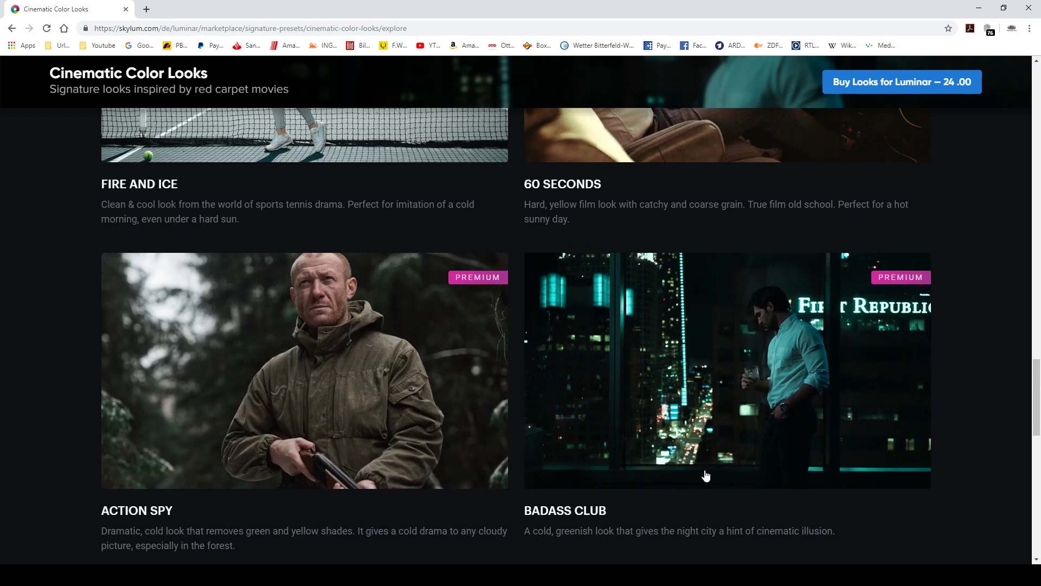
pyautogui.scroll(-3, 521, 333)
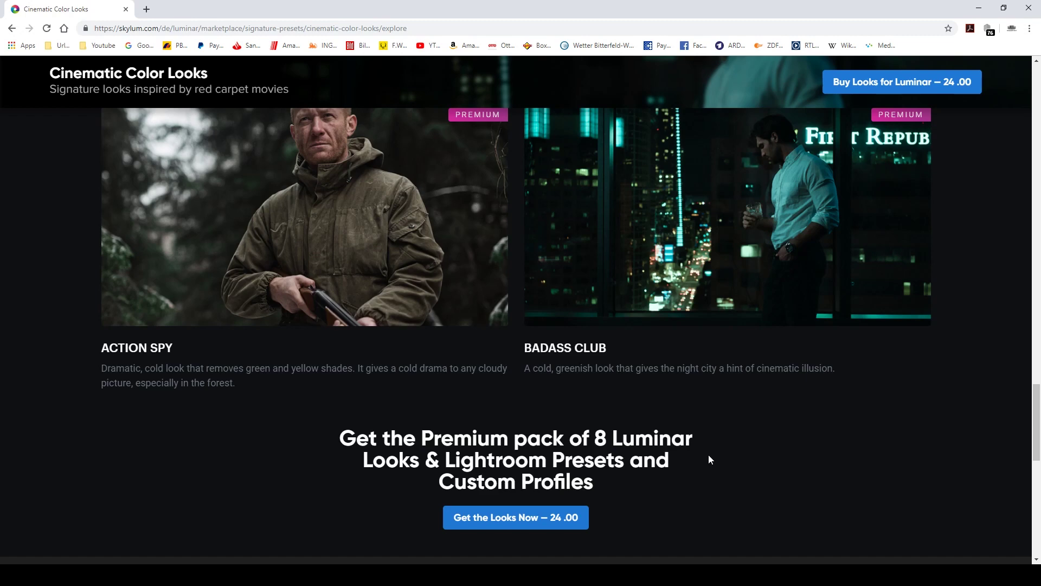
pyautogui.scroll(-5, 704, 478)
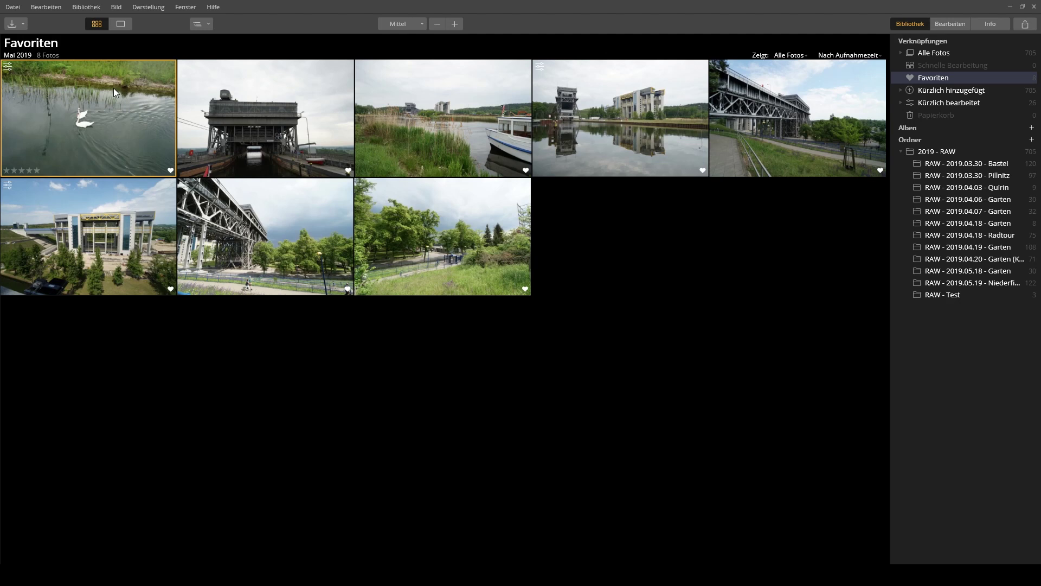
pyautogui.click(15, 9)
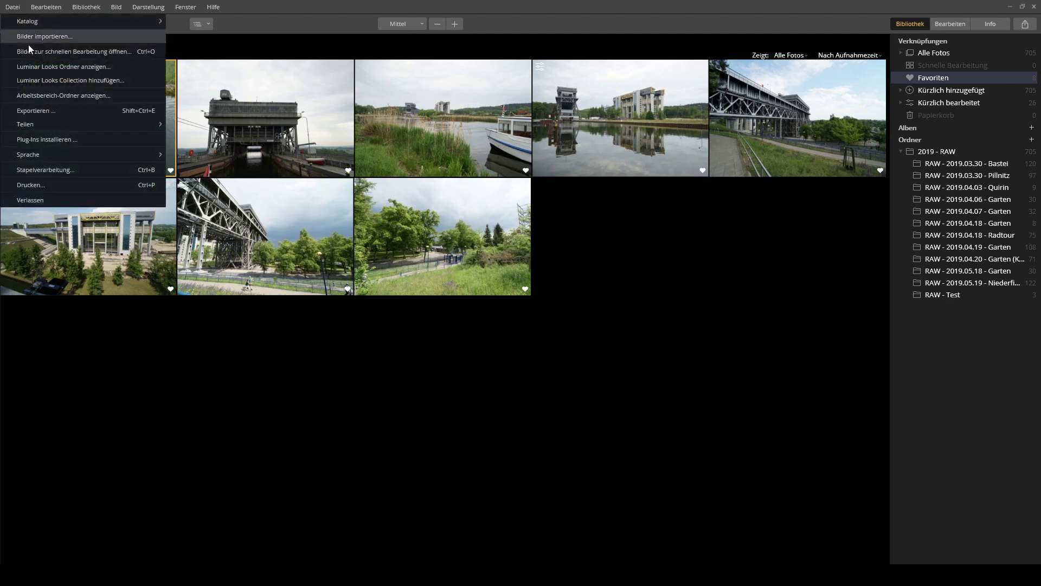
# Import the FREE Cinematic Color Looks pack from disk and dismiss the success message.
pyautogui.click(28, 81)
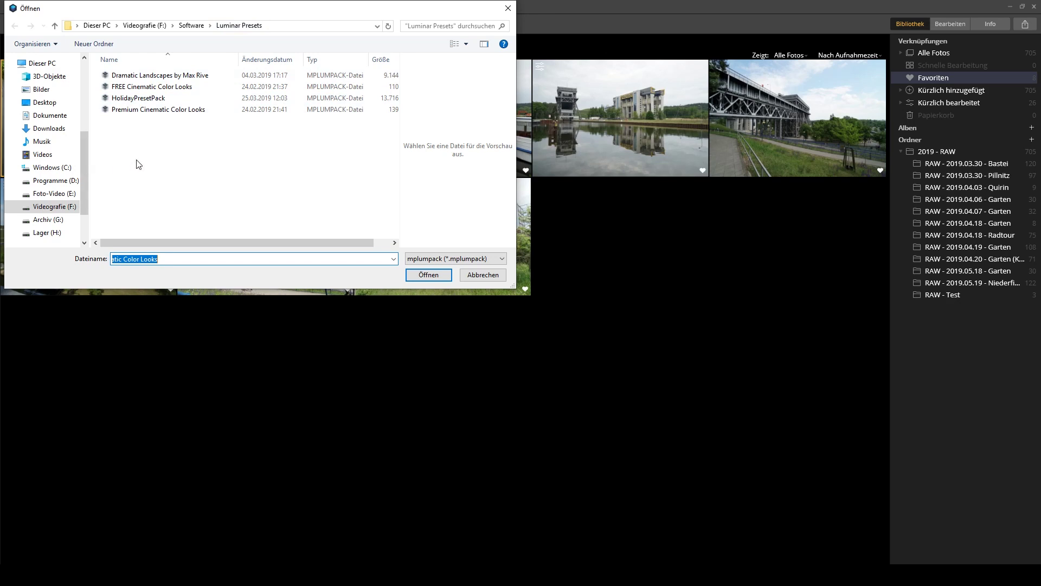
pyautogui.click(135, 88)
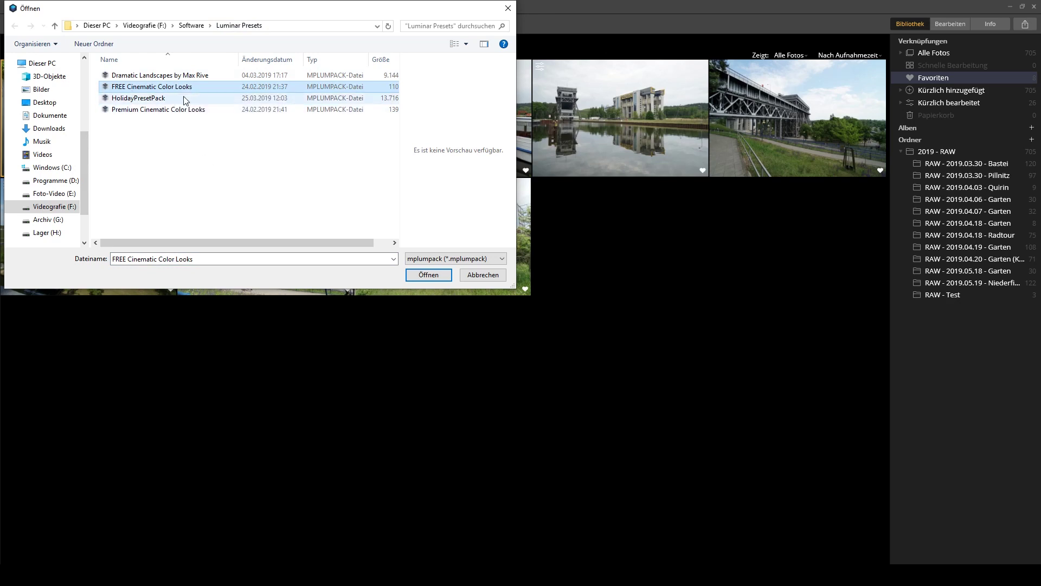
pyautogui.click(428, 277)
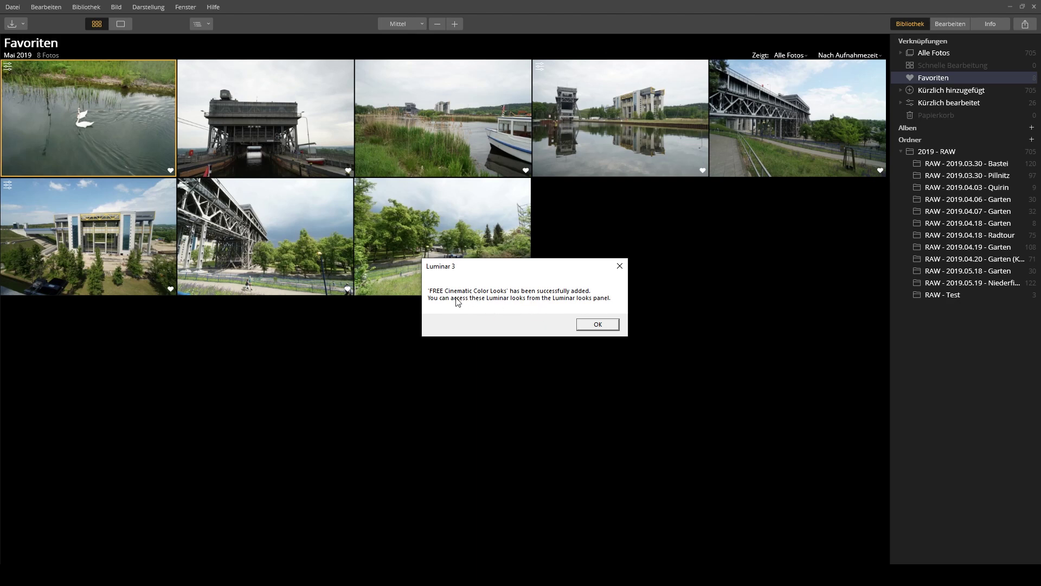
pyautogui.click(596, 327)
pyautogui.click(596, 326)
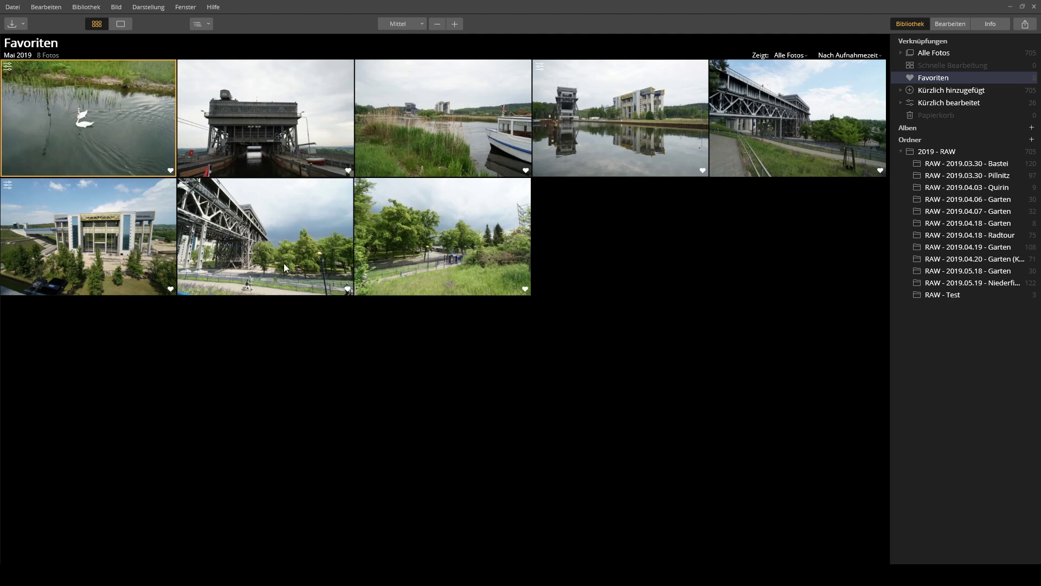
# Open the ship-lift photo in the editor and show the Premium Cinematic Color Looks collection.
pyautogui.click(267, 131)
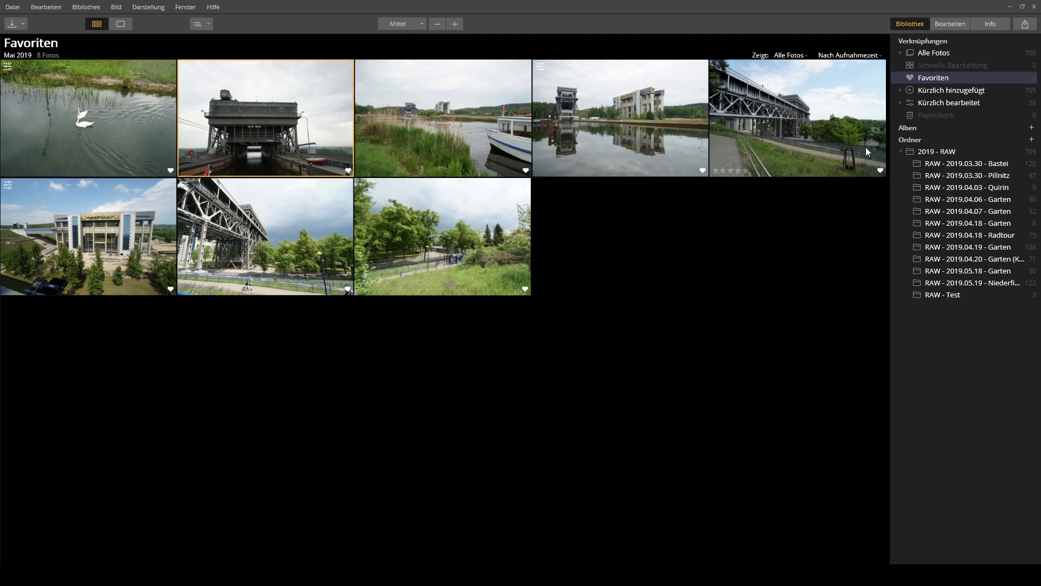
pyautogui.click(950, 24)
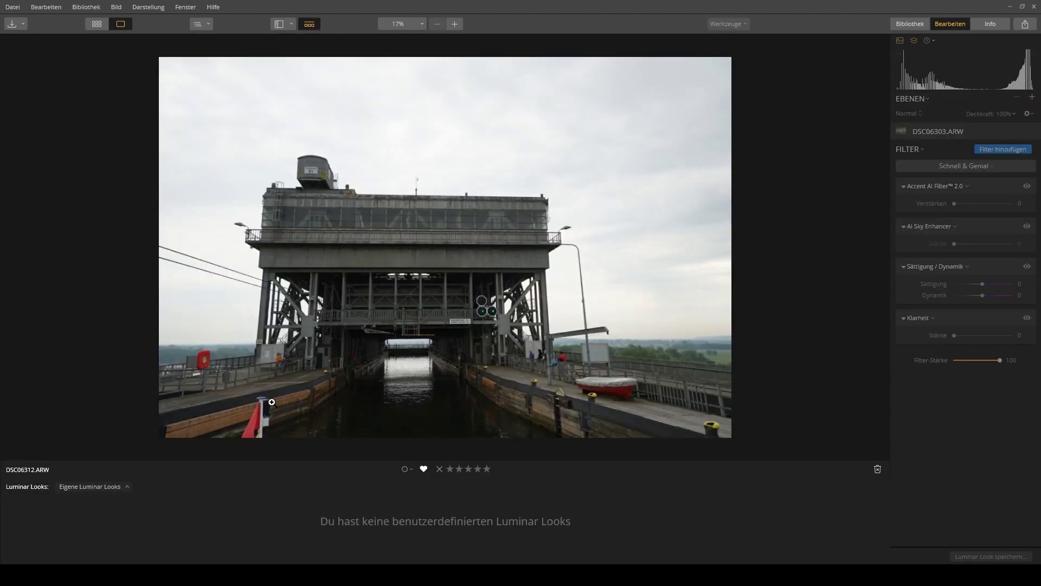
pyautogui.click(112, 487)
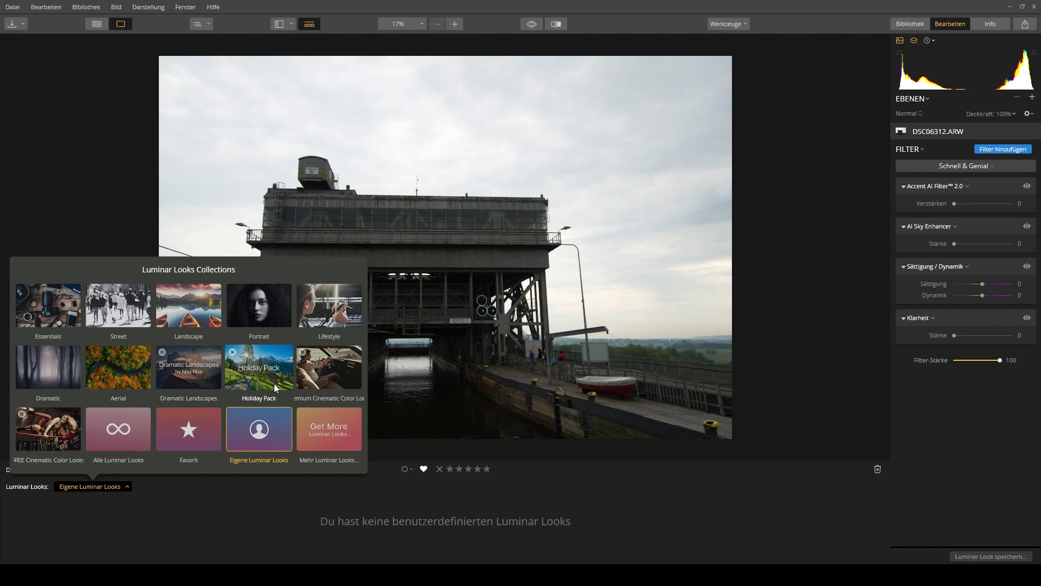
pyautogui.click(332, 371)
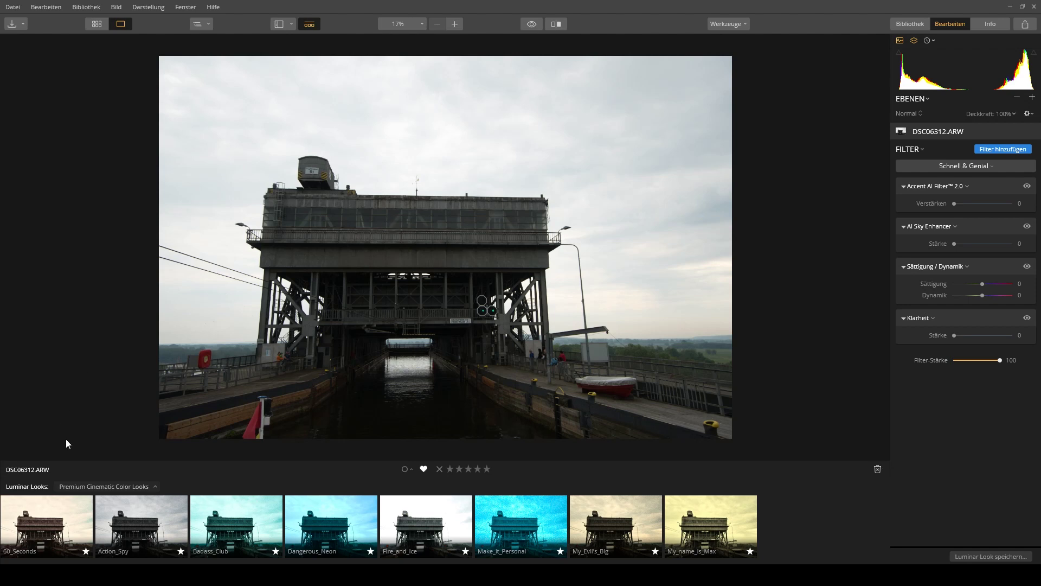
# Try the 60_Seconds look, inspect the lift up close, then apply Action_Spy.
pyautogui.click(34, 518)
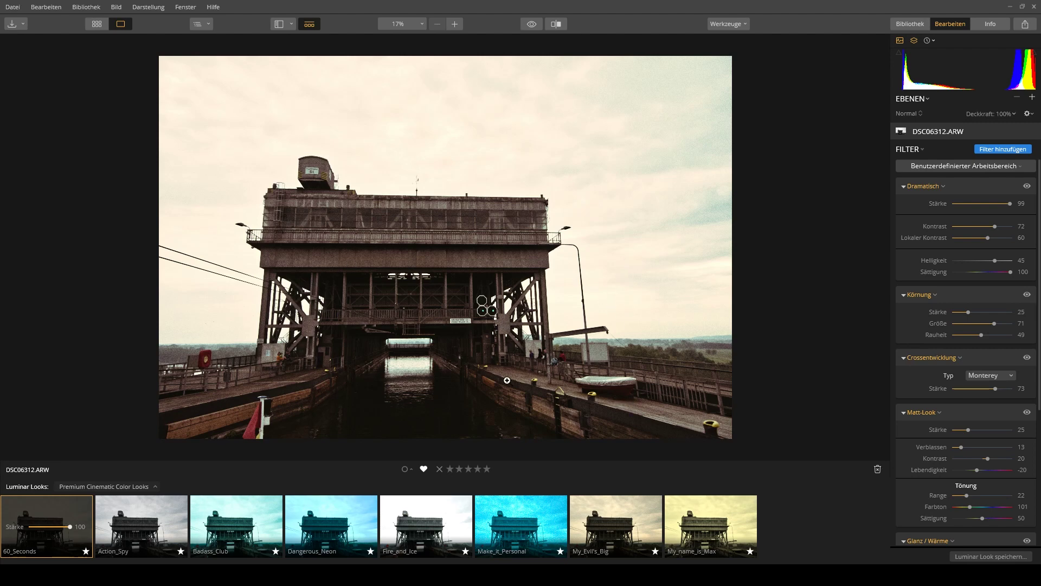
pyautogui.click(498, 363)
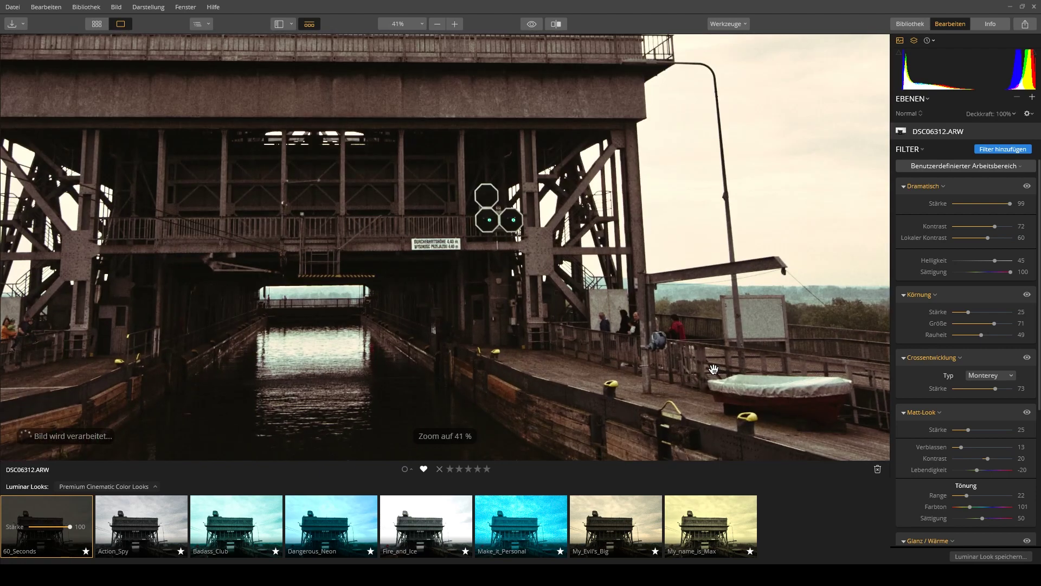
pyautogui.moveTo(702, 347); pyautogui.dragTo(513, 284)
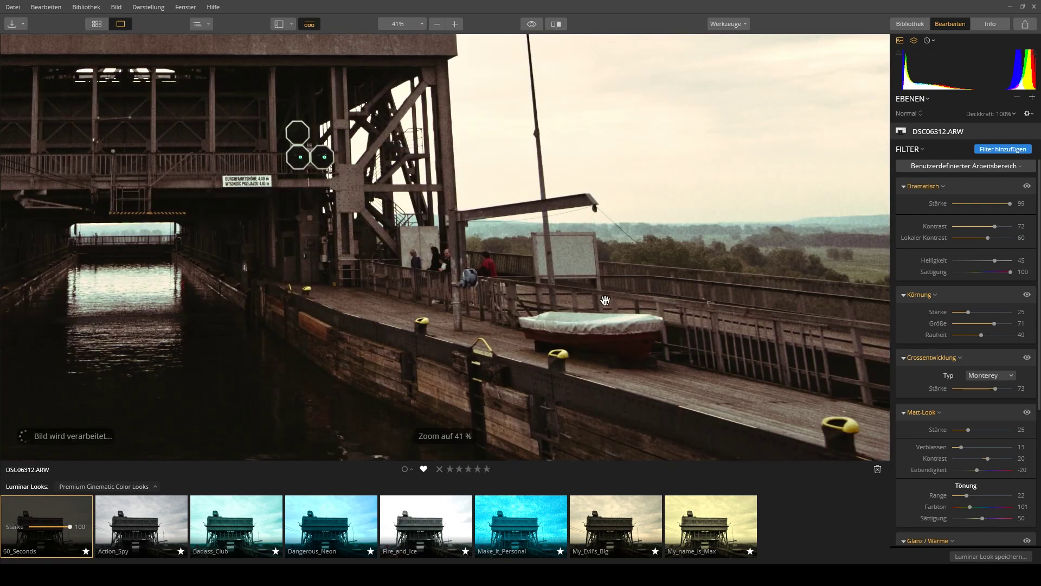
pyautogui.click(791, 354)
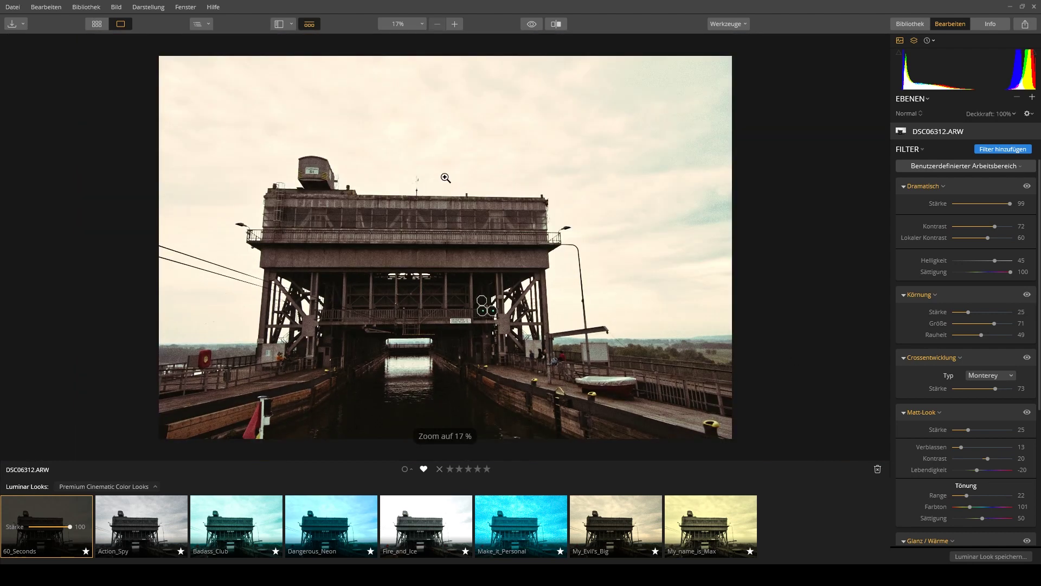
pyautogui.click(145, 516)
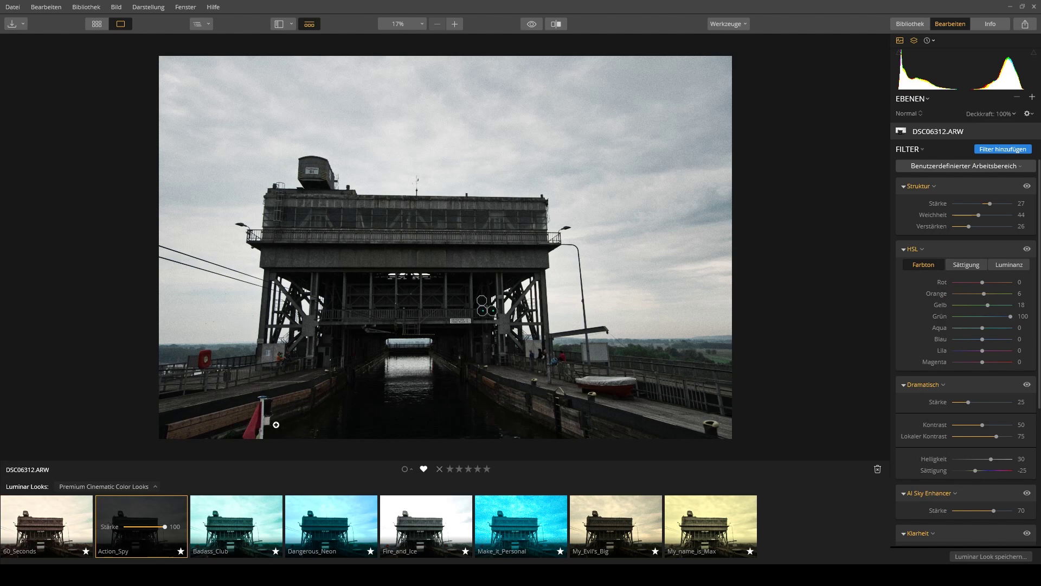
# Apply the Badass_Club look for a teal, dark-shadowed tint, then bring up the photo's context menu.
pyautogui.click(235, 519)
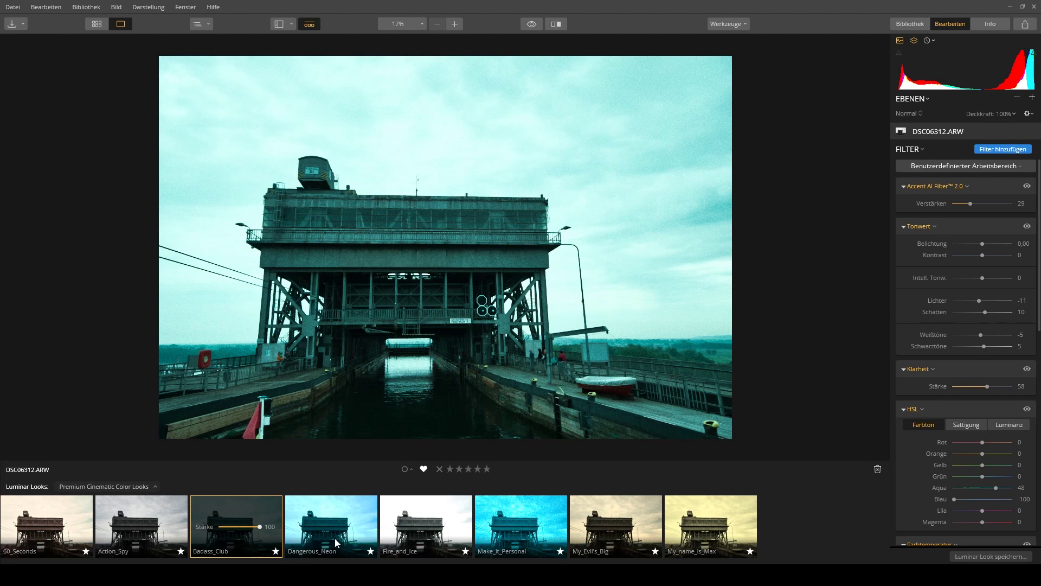
pyautogui.rightClick(388, 325)
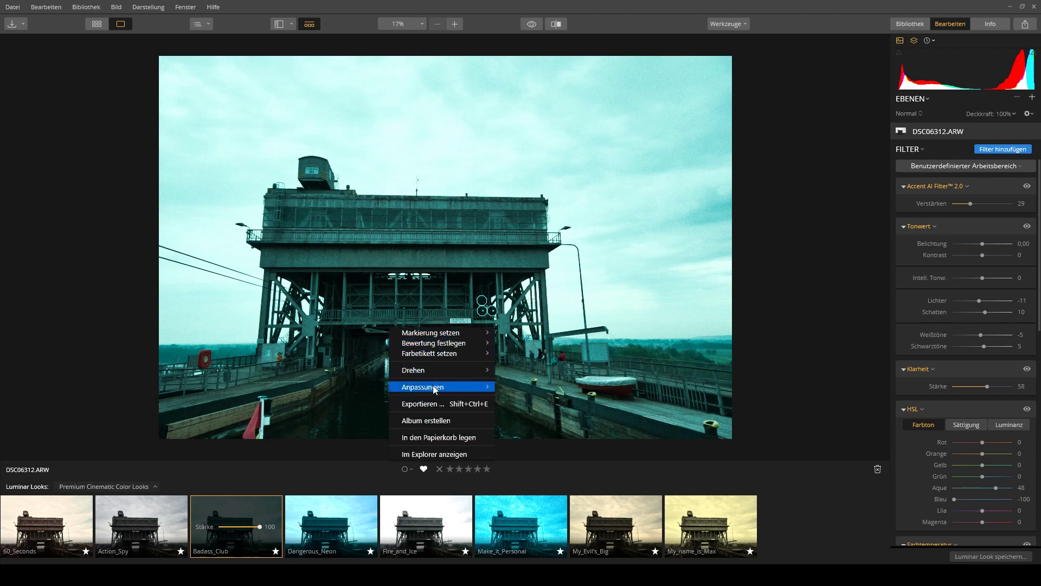
# Reset the photo's adjustments, try Dangerous_Neon, then settle on the Fire_and_Ice look.
pyautogui.moveTo(439, 386)
pyautogui.click(548, 434)
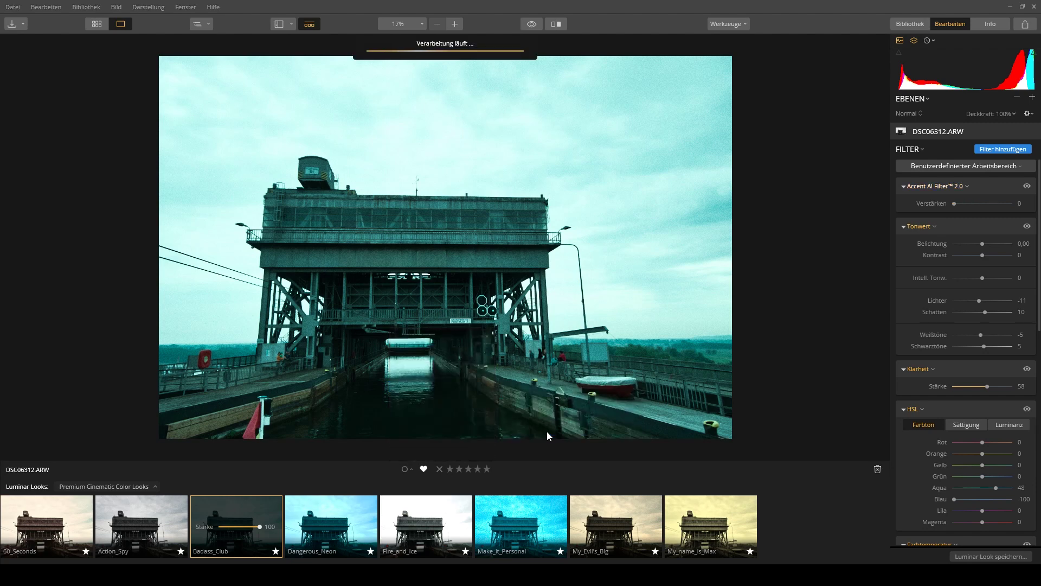
pyautogui.click(345, 518)
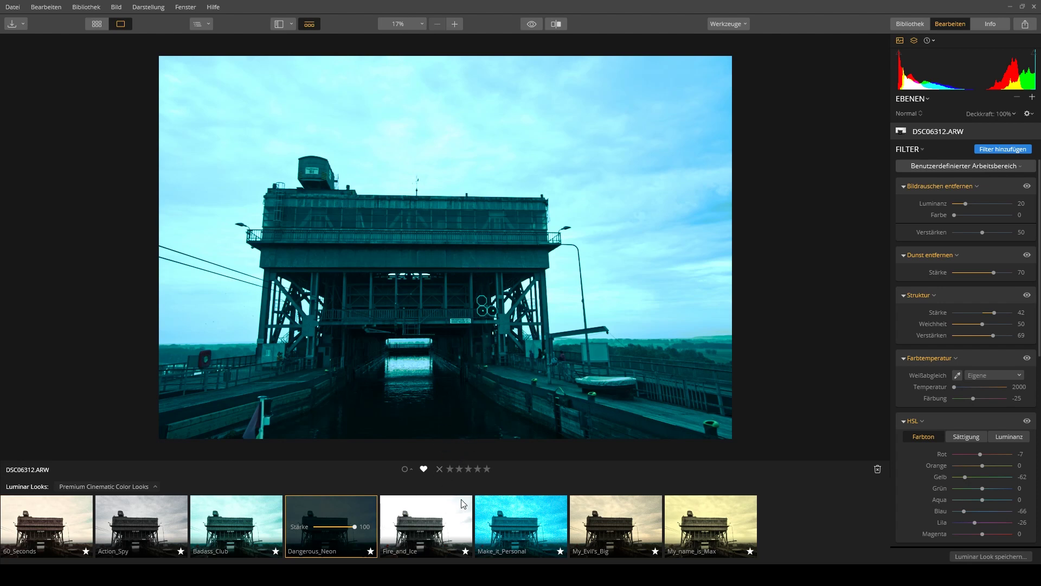
pyautogui.click(432, 523)
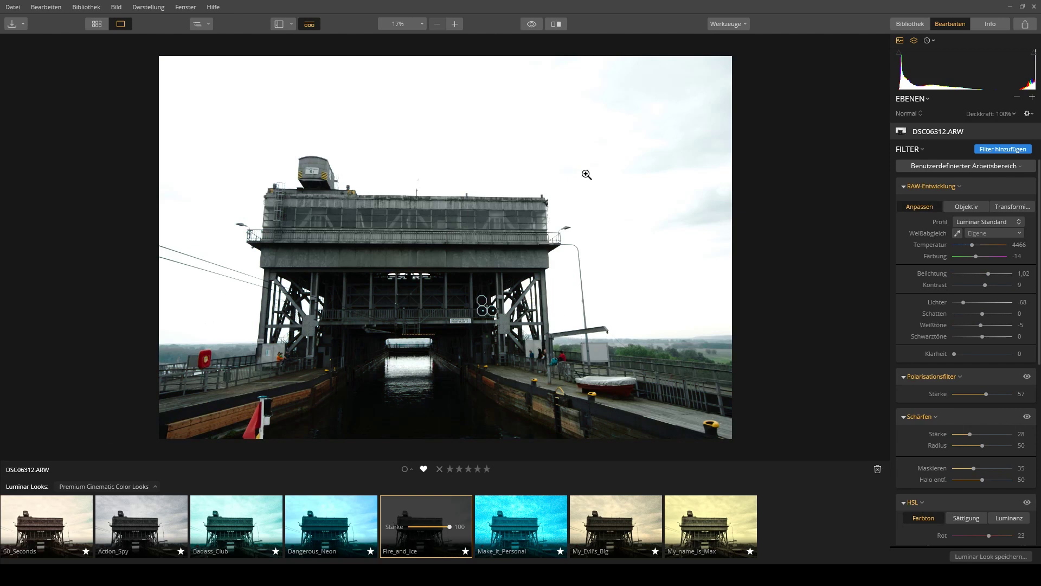
# Add the AI Sky Enhancer filter from the Filterkatalog with strength 96.
pyautogui.click(1011, 148)
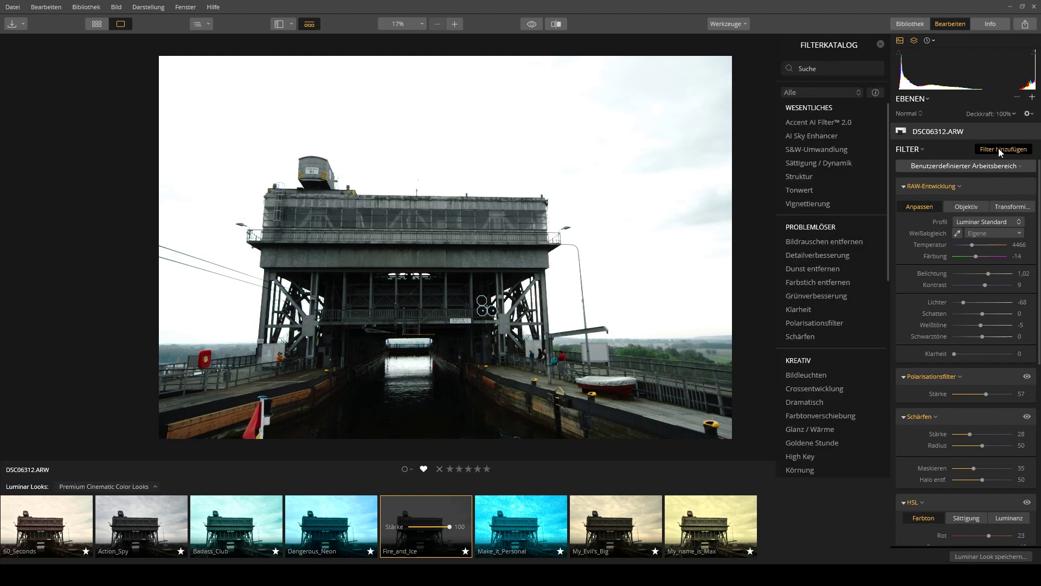
pyautogui.click(828, 136)
pyautogui.moveTo(956, 536); pyautogui.dragTo(1032, 537)
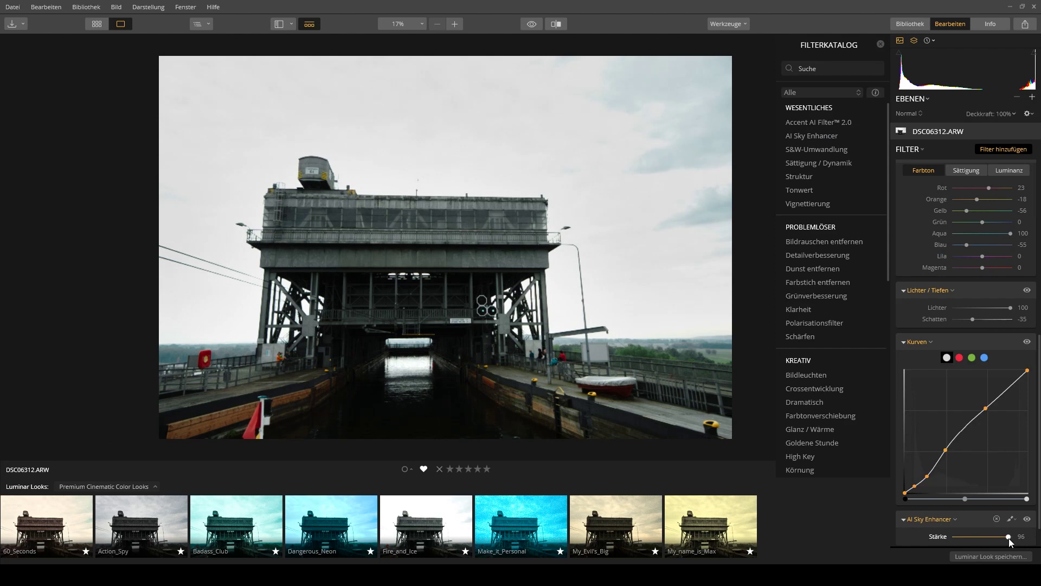
pyautogui.scroll(8, 1039, 442)
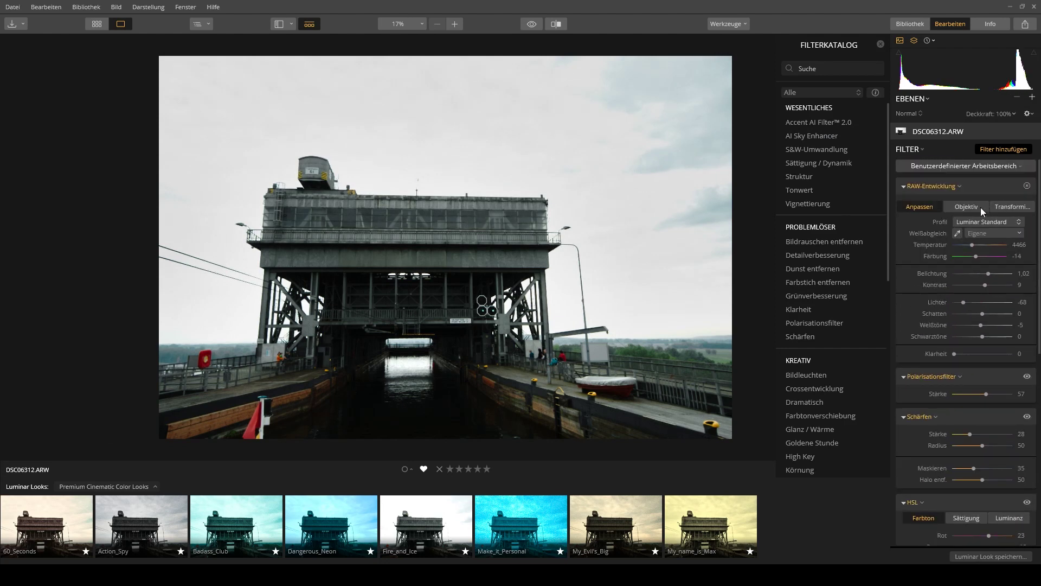
# Add Accent AI Filter 2.0 at strength 50, then apply the Make_it_Personal look.
pyautogui.click(812, 120)
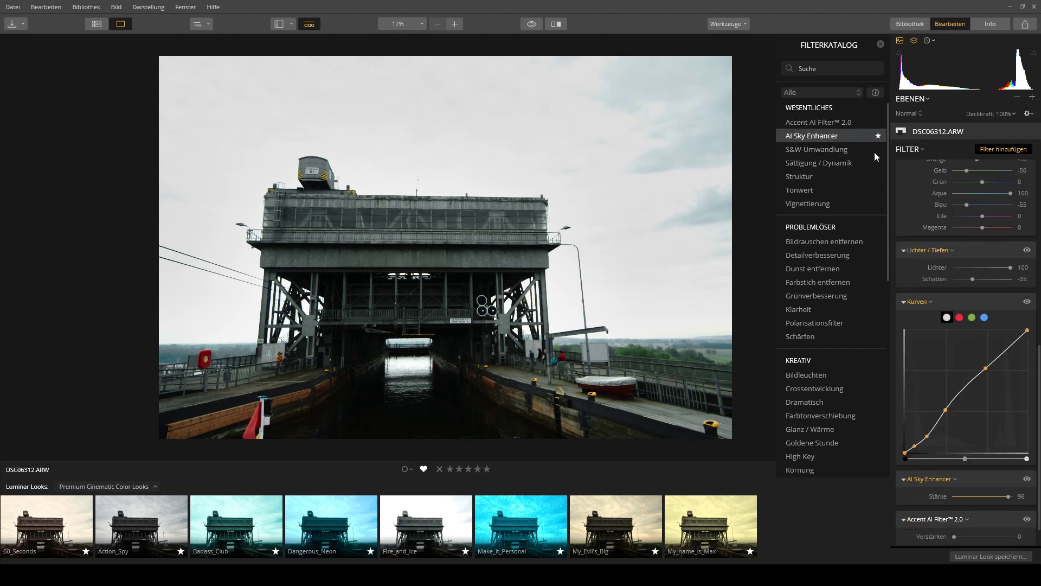
pyautogui.moveTo(955, 538); pyautogui.dragTo(999, 539)
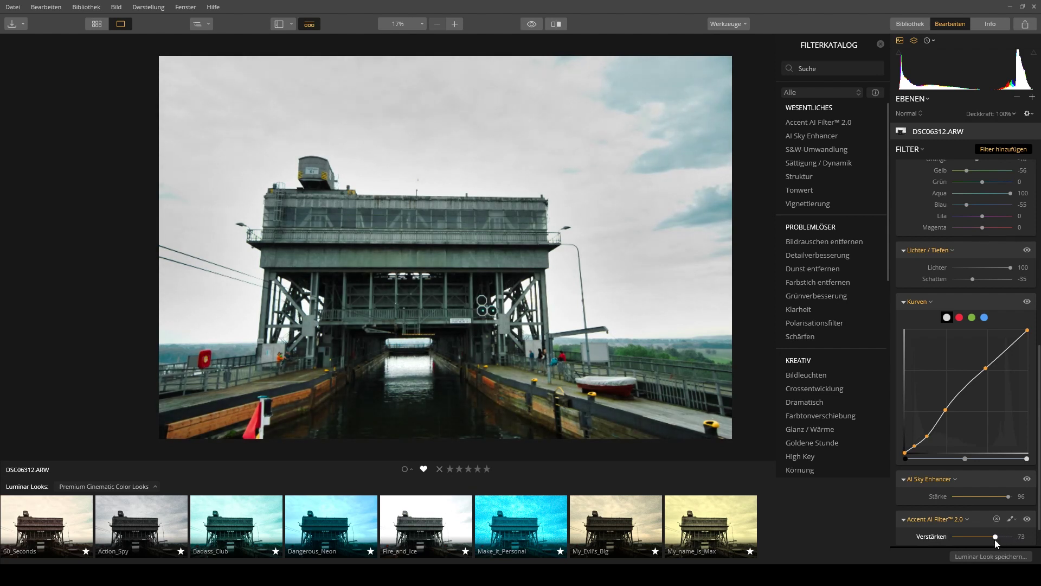
pyautogui.moveTo(996, 538); pyautogui.dragTo(987, 538)
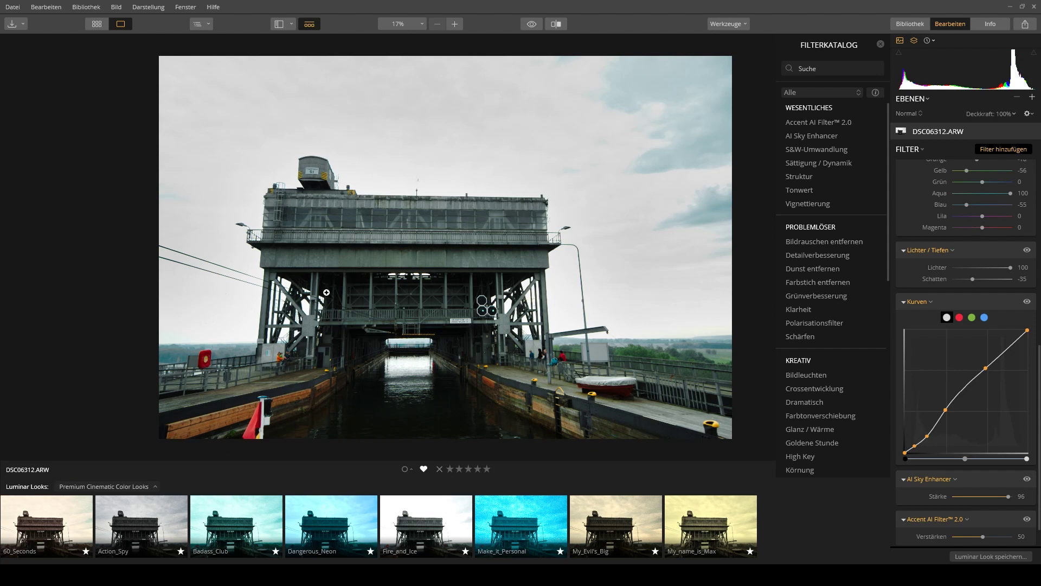
pyautogui.click(519, 518)
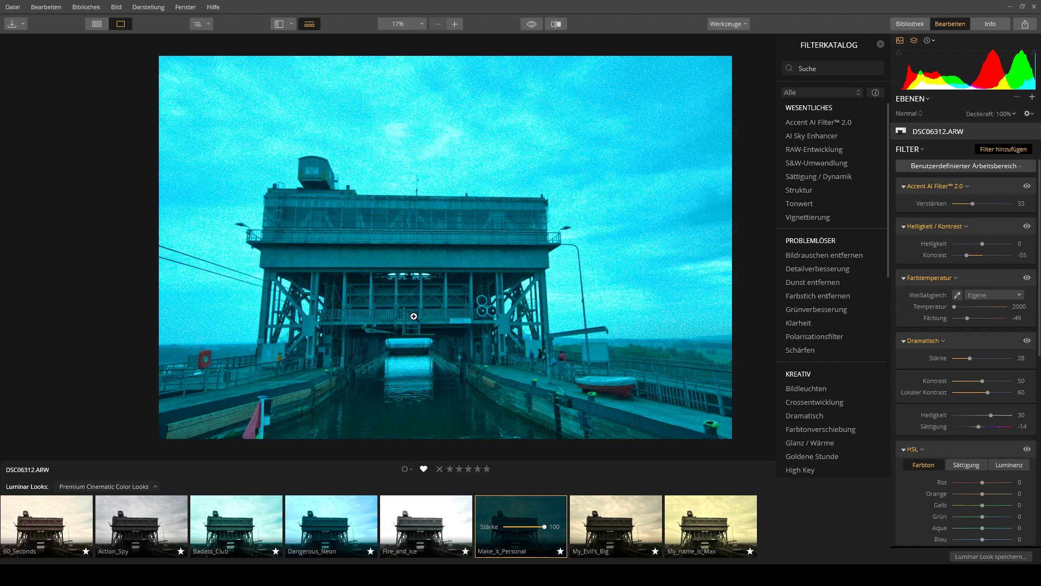
# Apply the My_Evil's_Big look at strength 100 for a dark, warm sepia tone.
pyautogui.click(609, 518)
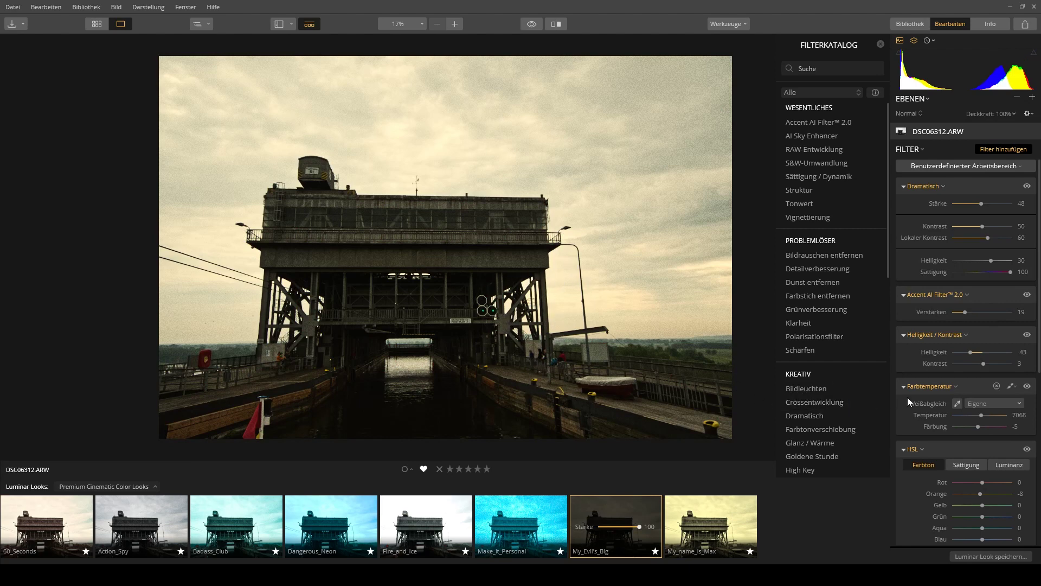
pyautogui.scroll(-3, 944, 411)
pyautogui.scroll(-4, 937, 424)
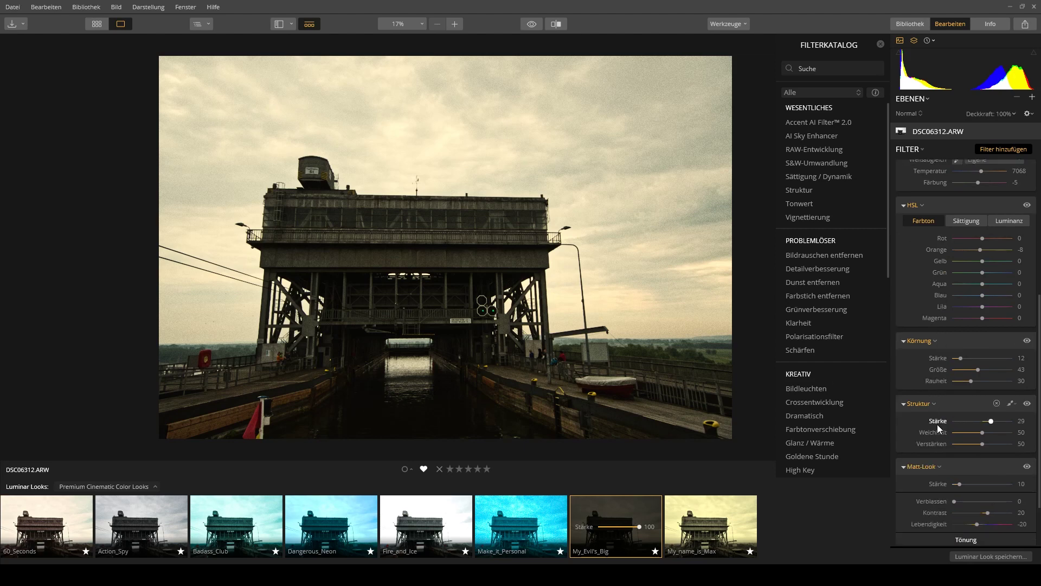
pyautogui.scroll(3, 927, 419)
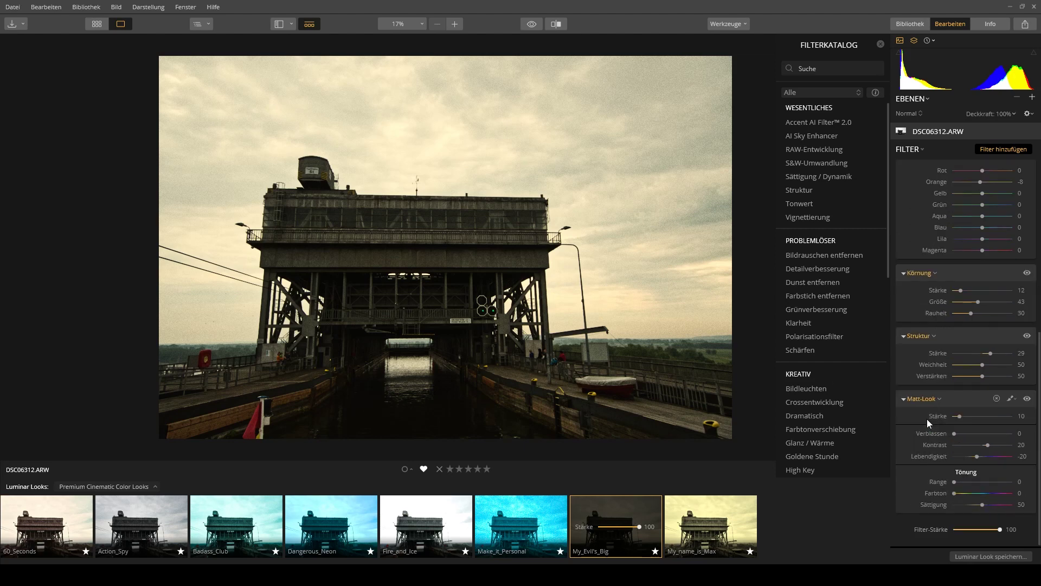
pyautogui.scroll(4, 918, 435)
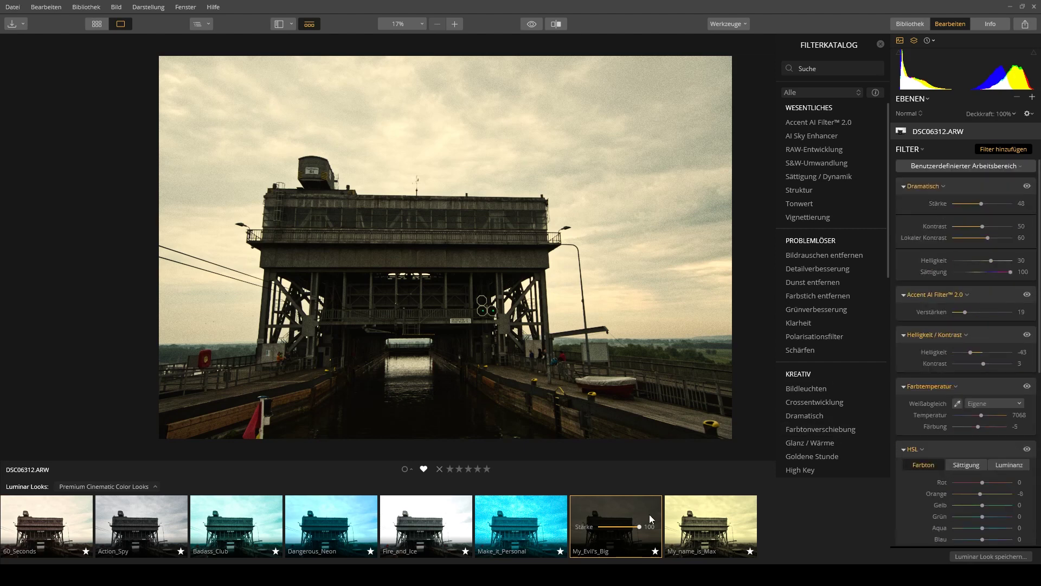
pyautogui.click(695, 515)
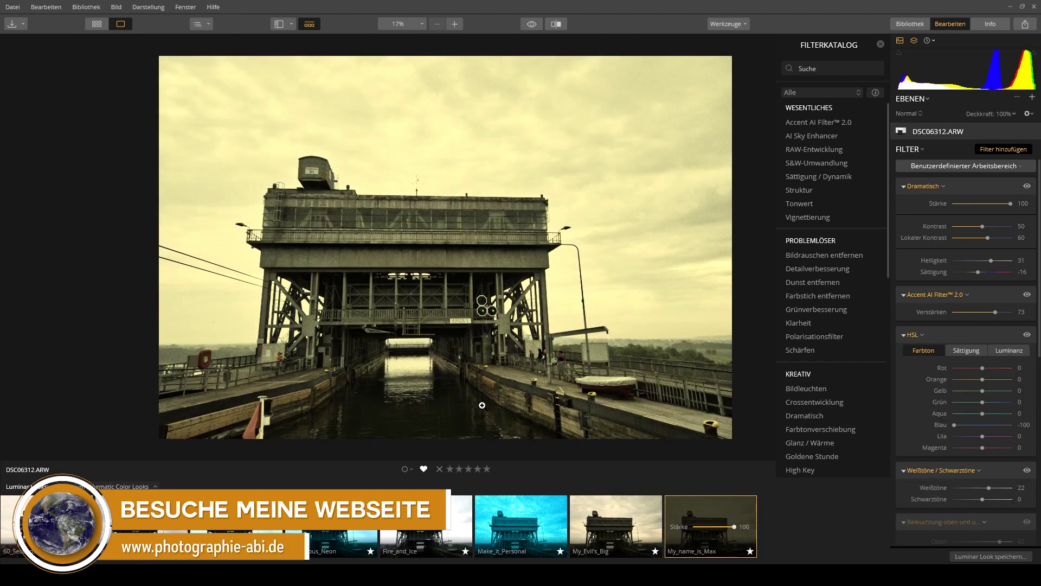
# Zoom and pan to inspect the My_name_is_Max edit, then switch to the FREE Cinematic Color Looks collection.
pyautogui.click(672, 376)
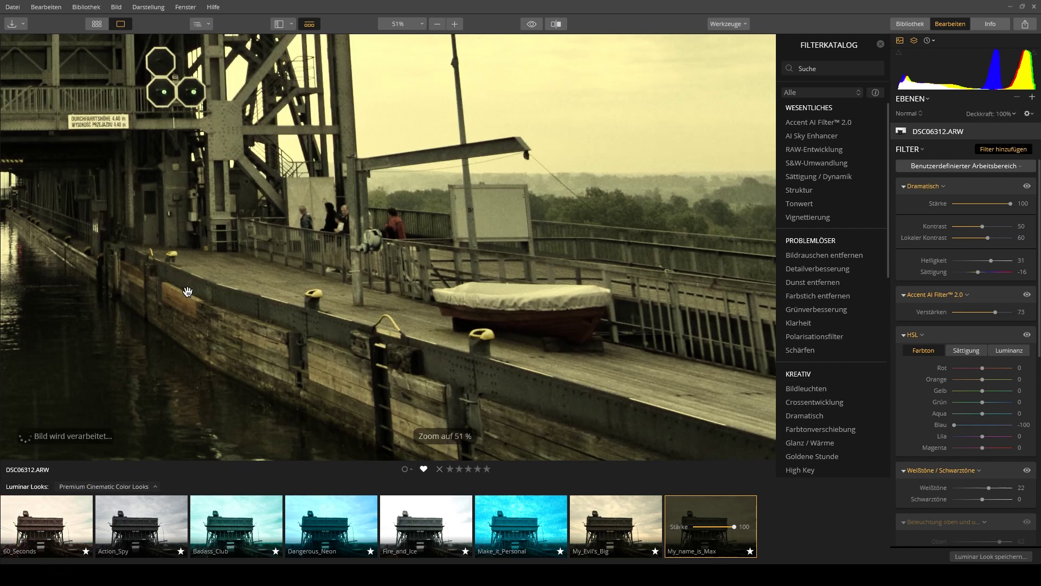
pyautogui.moveTo(570, 191); pyautogui.dragTo(551, 372)
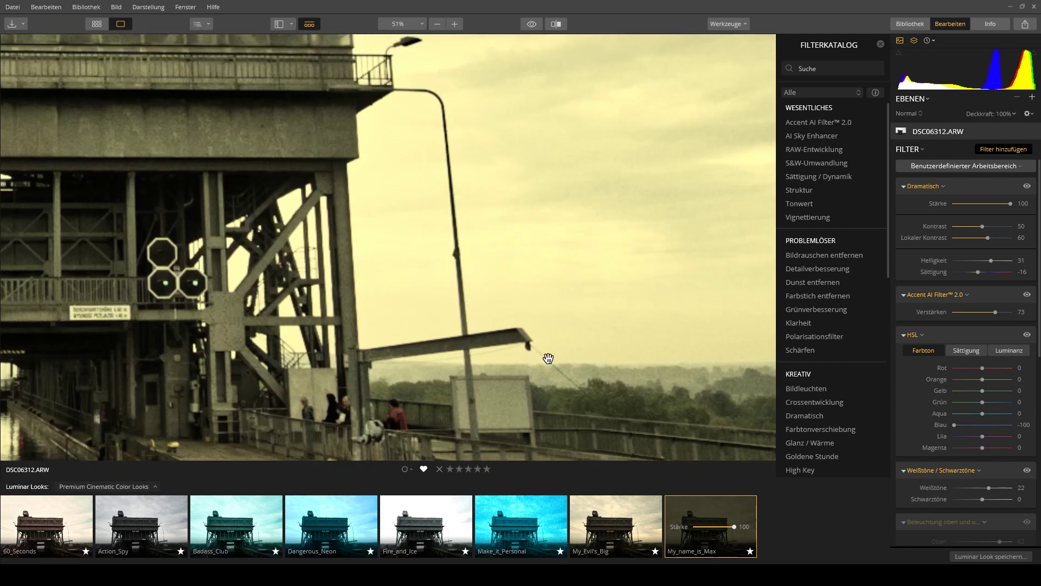
pyautogui.moveTo(326, 44); pyautogui.dragTo(316, 231)
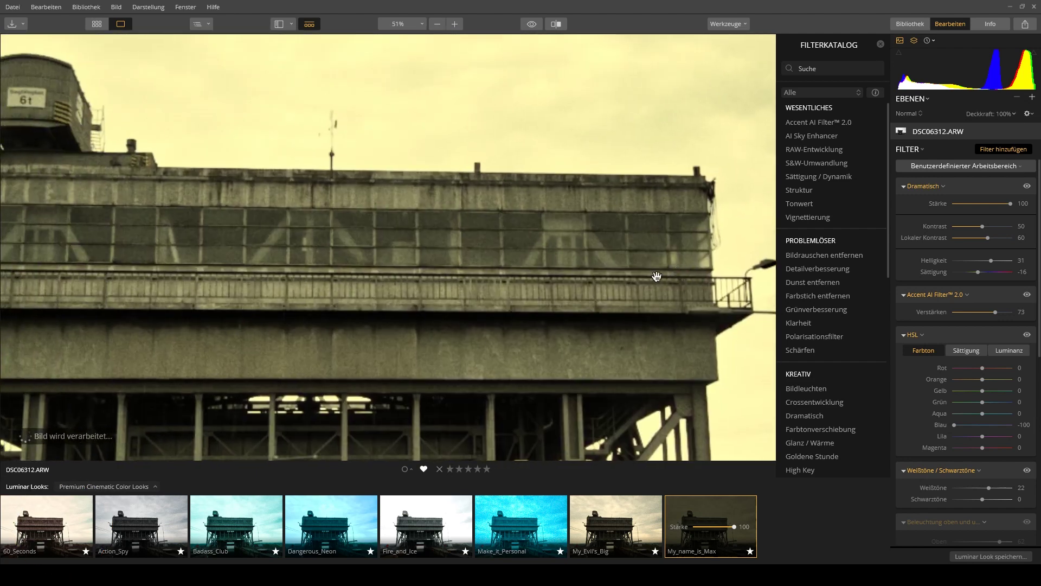
pyautogui.click(653, 275)
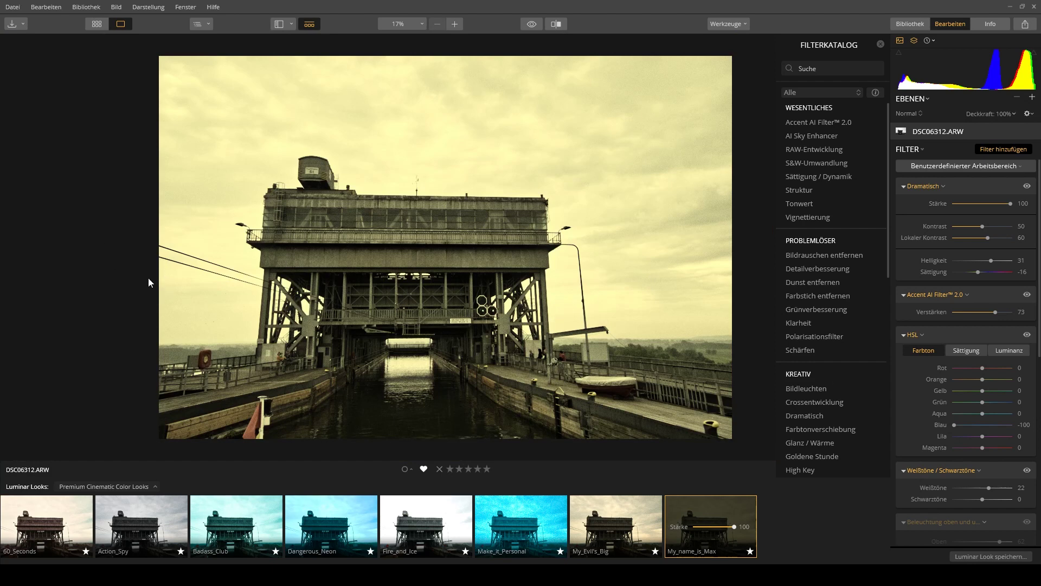
pyautogui.moveTo(1000, 313)
pyautogui.click(135, 486)
pyautogui.click(59, 451)
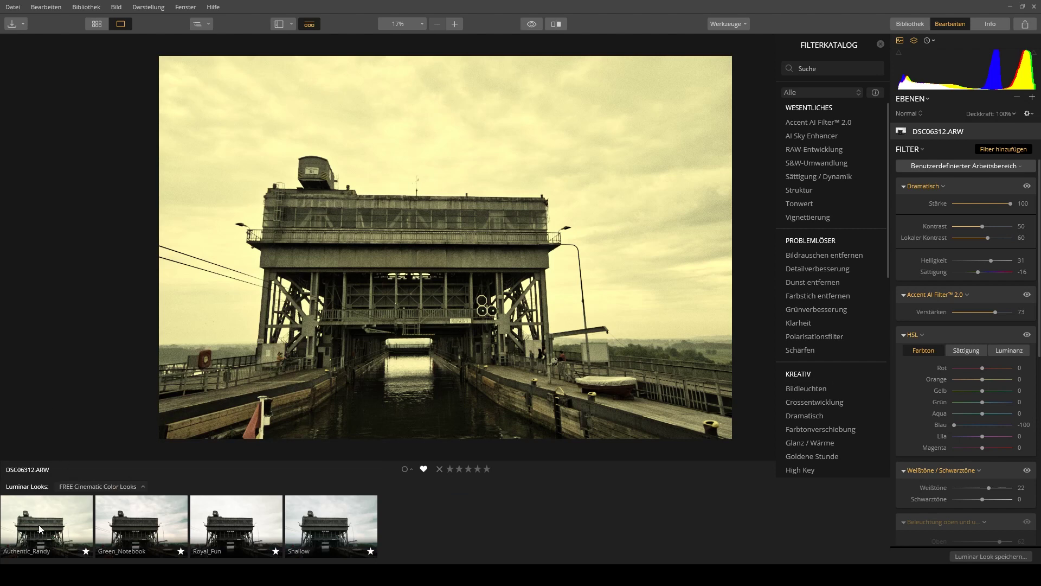
# Apply Authentic_Randy with AI Sky Enhancer at 93, then switch to the Green_Notebook look.
pyautogui.click(38, 525)
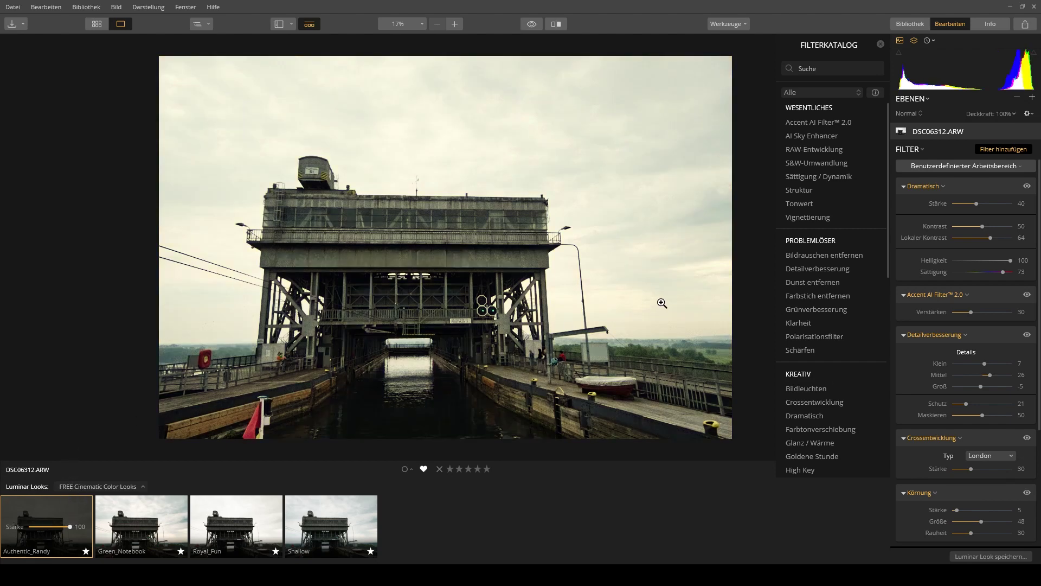
pyautogui.click(812, 138)
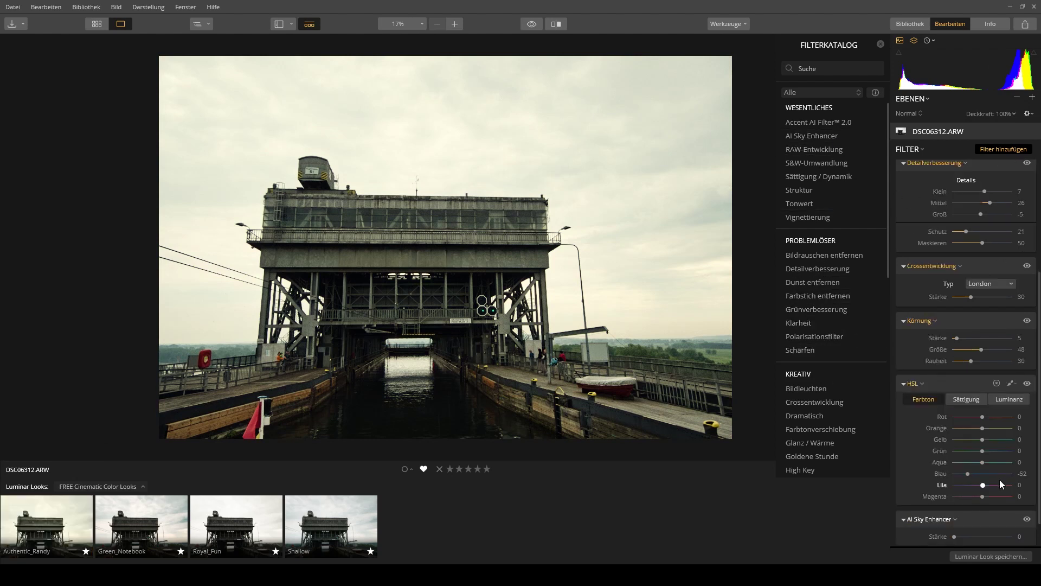
pyautogui.moveTo(977, 540); pyautogui.dragTo(1007, 543)
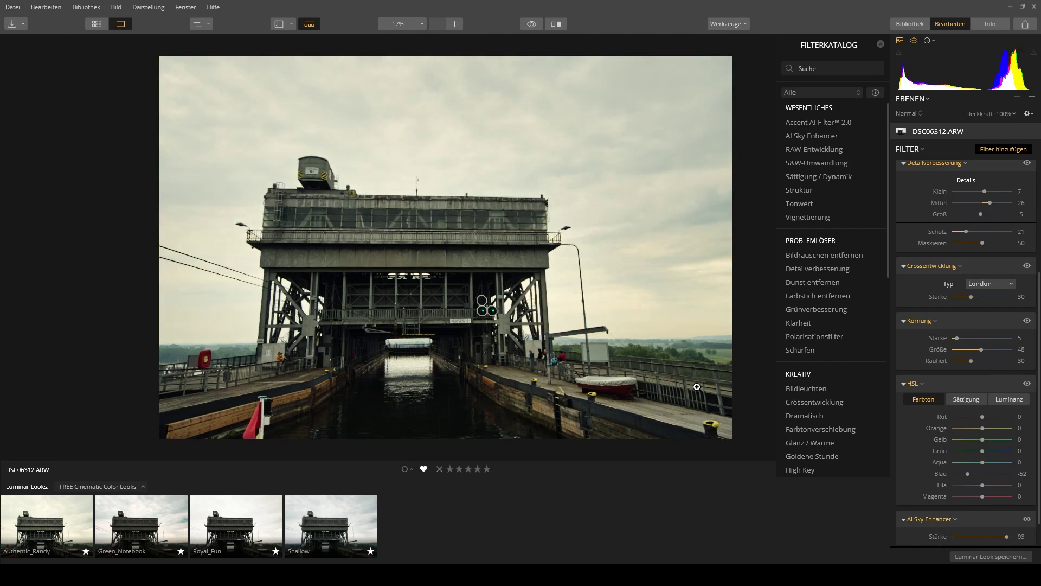
pyautogui.click(139, 520)
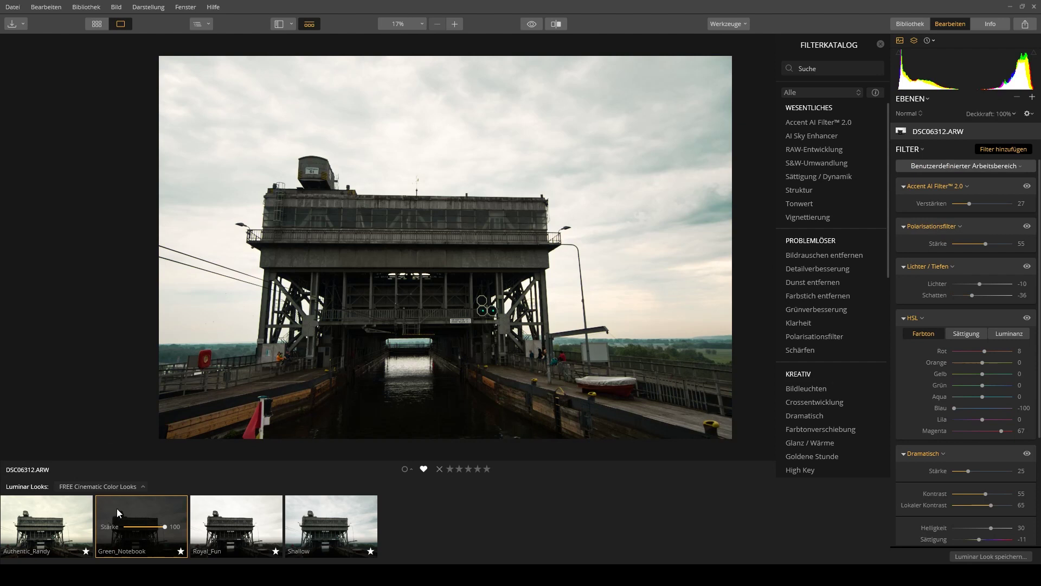
# Add AI Sky Enhancer at about 75, then try Royal_Fun and settle on the Shallow look.
pyautogui.moveTo(936, 185)
pyautogui.click(809, 136)
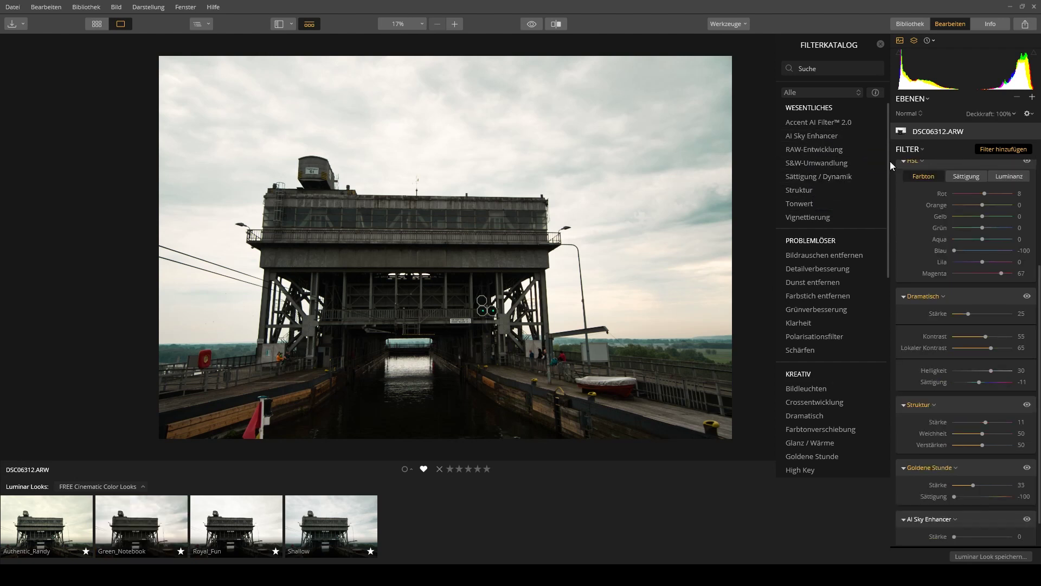
pyautogui.moveTo(954, 539); pyautogui.dragTo(995, 538)
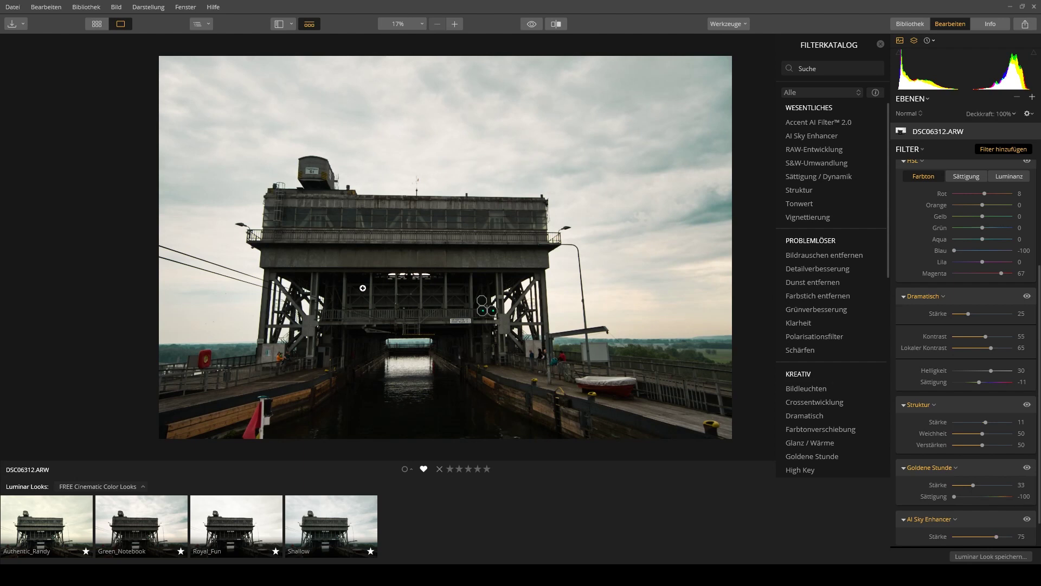
pyautogui.click(241, 516)
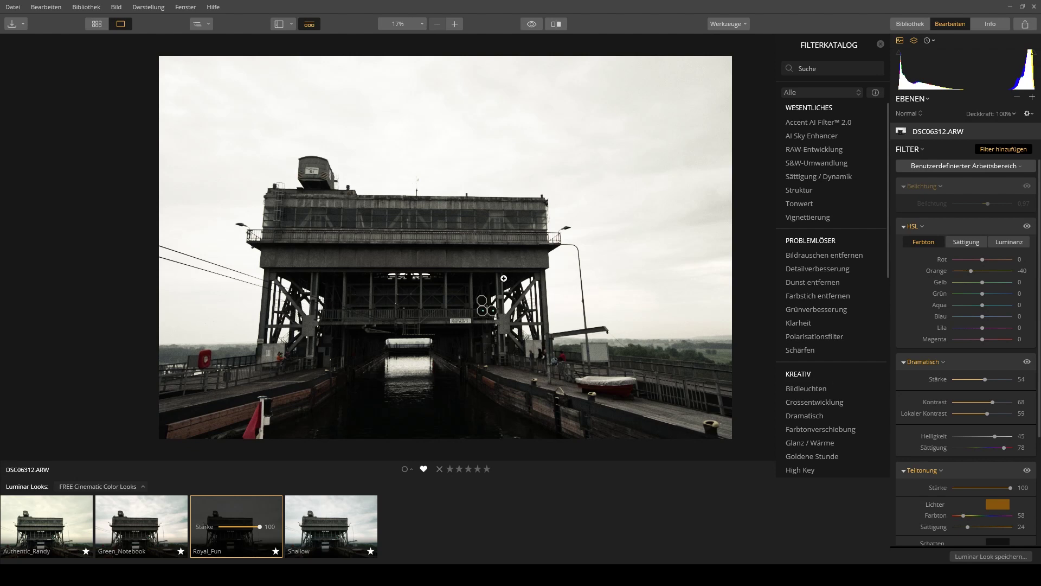
pyautogui.click(343, 525)
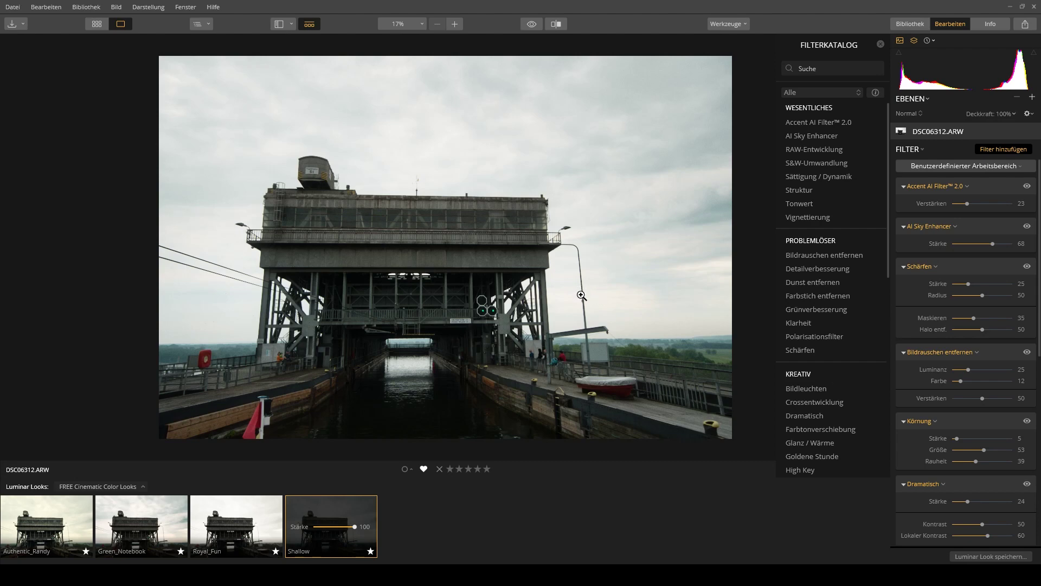
# Check the Shallow look's detail at 100%, fit the view, and bring up the Looks Collections list.
pyautogui.click(406, 177)
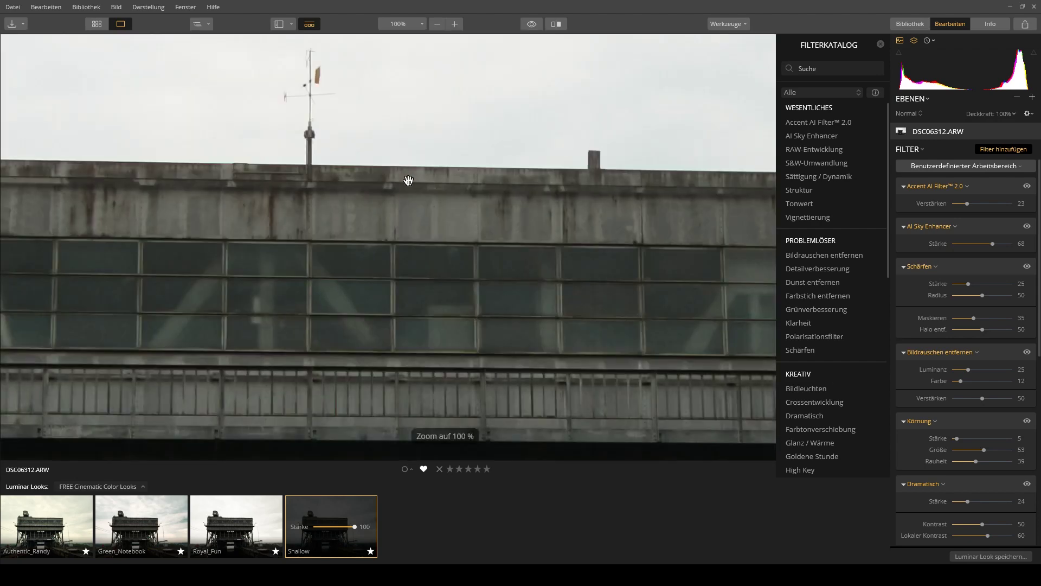
pyautogui.click(409, 180)
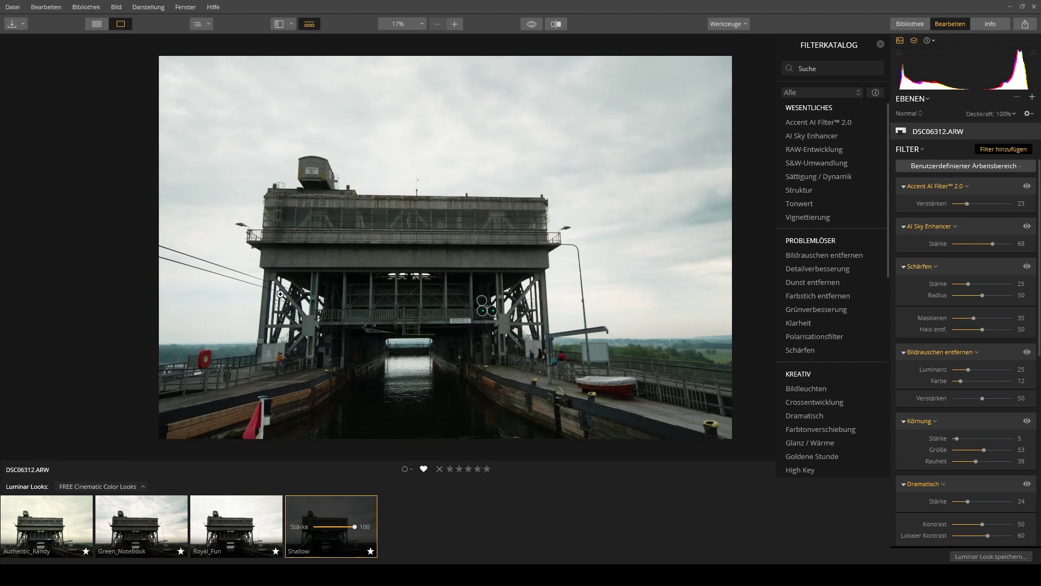
pyautogui.click(126, 488)
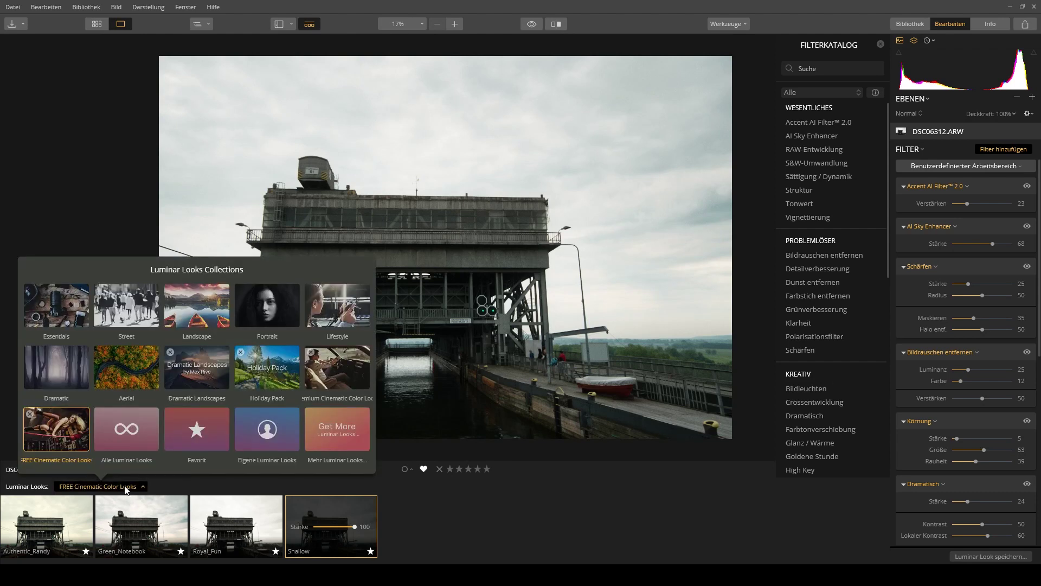
# From Premium Cinematic Color Looks, try Fire_and_Ice, reapply My_Evil's_Big, then go to the library.
pyautogui.click(352, 350)
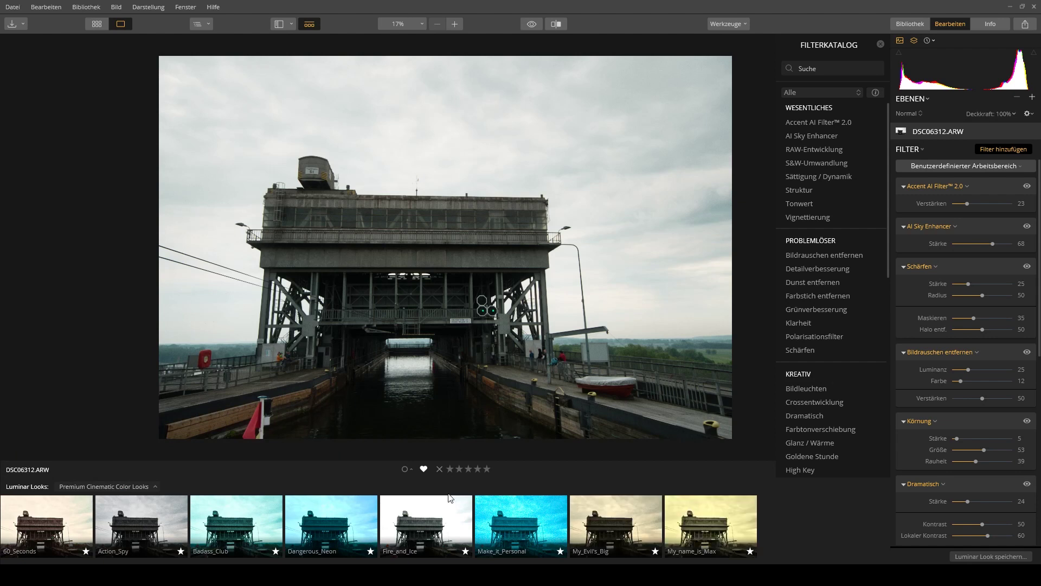
pyautogui.click(421, 518)
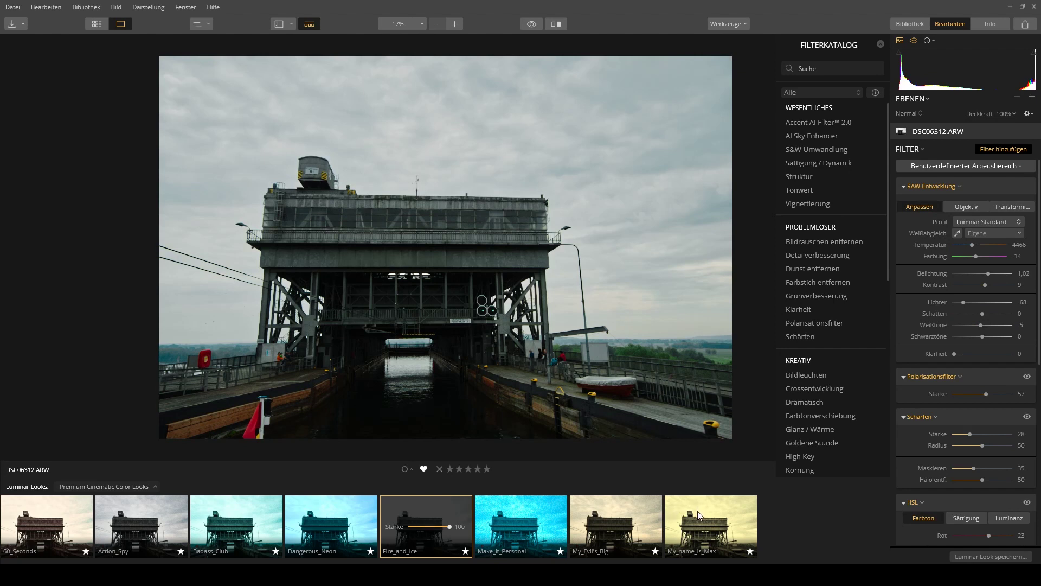
pyautogui.click(623, 519)
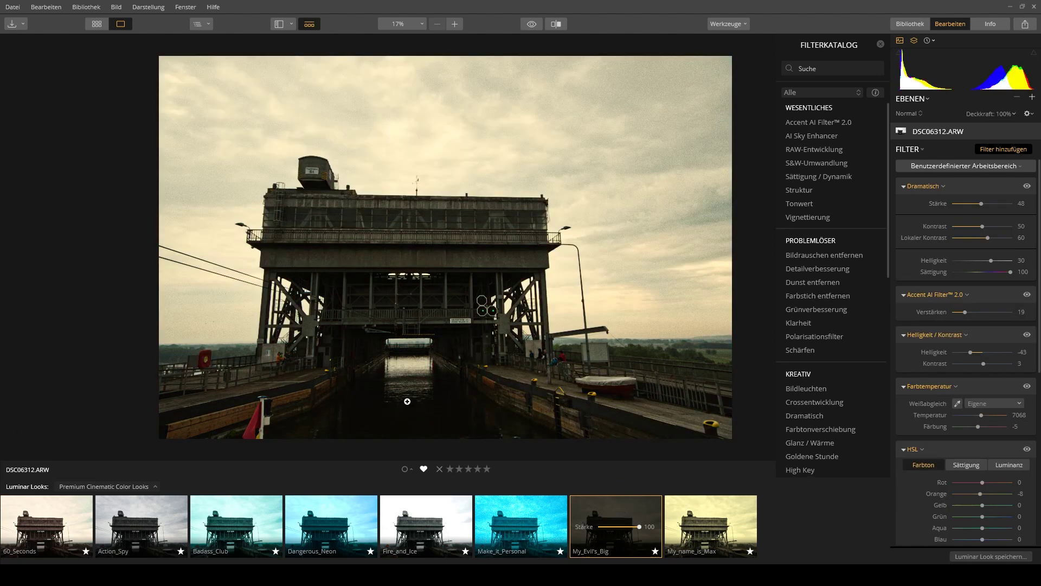
pyautogui.click(903, 26)
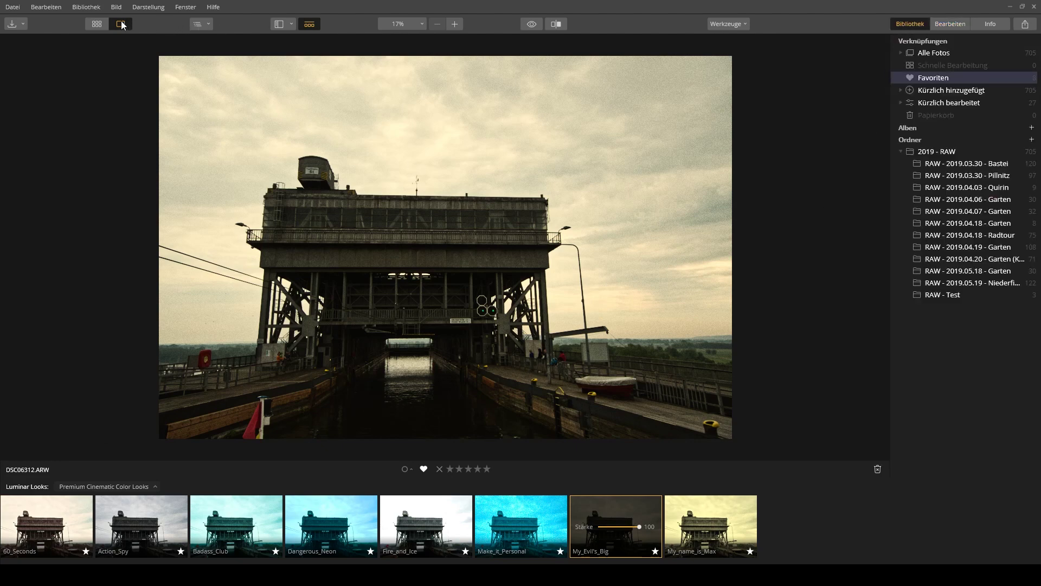
# Open DSC06420.ARW from the Favoriten grid for editing and apply the 60_Seconds look.
pyautogui.click(97, 24)
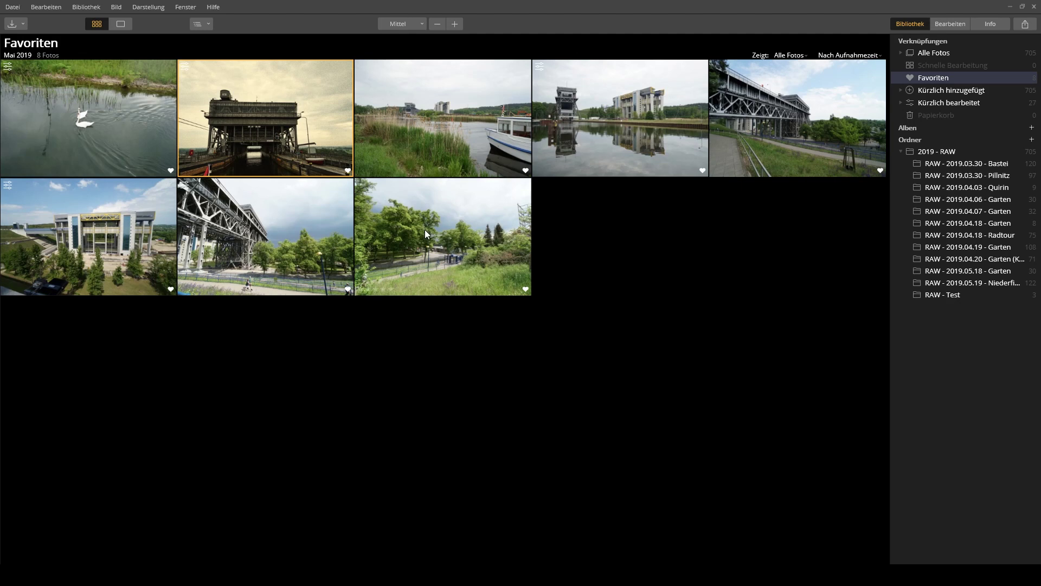
pyautogui.click(763, 119)
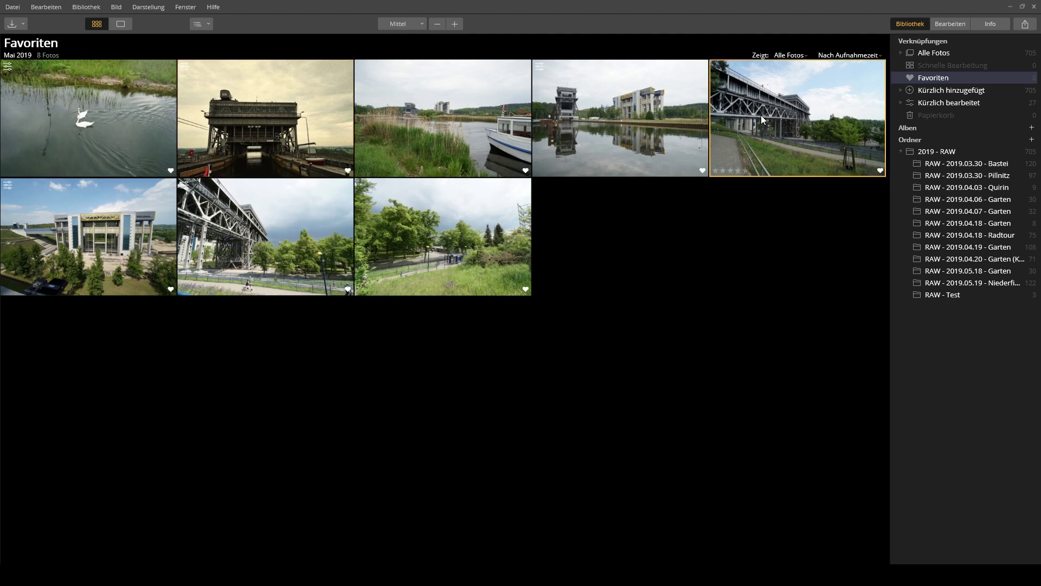
pyautogui.click(949, 24)
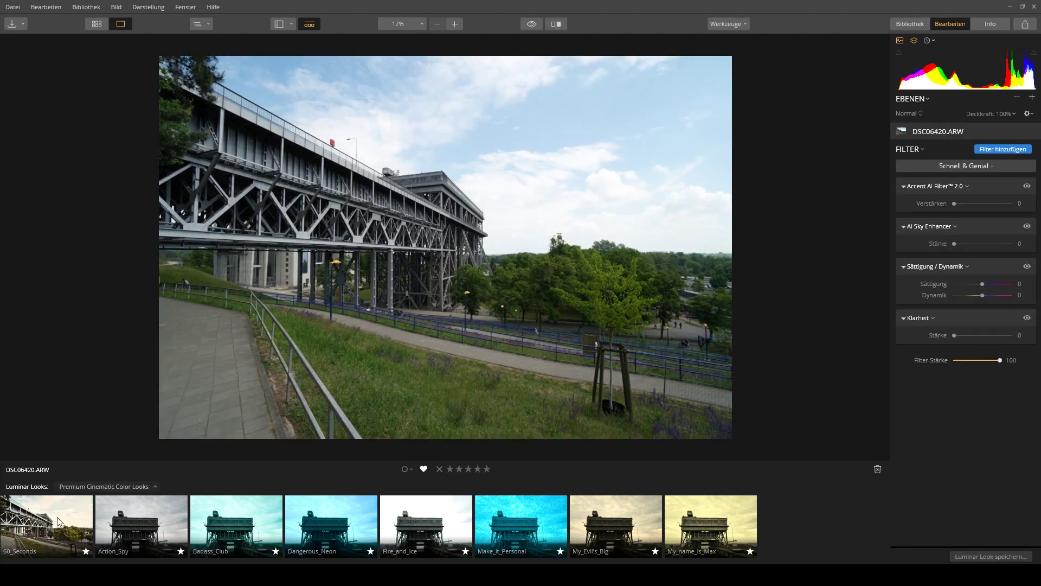
pyautogui.click(57, 517)
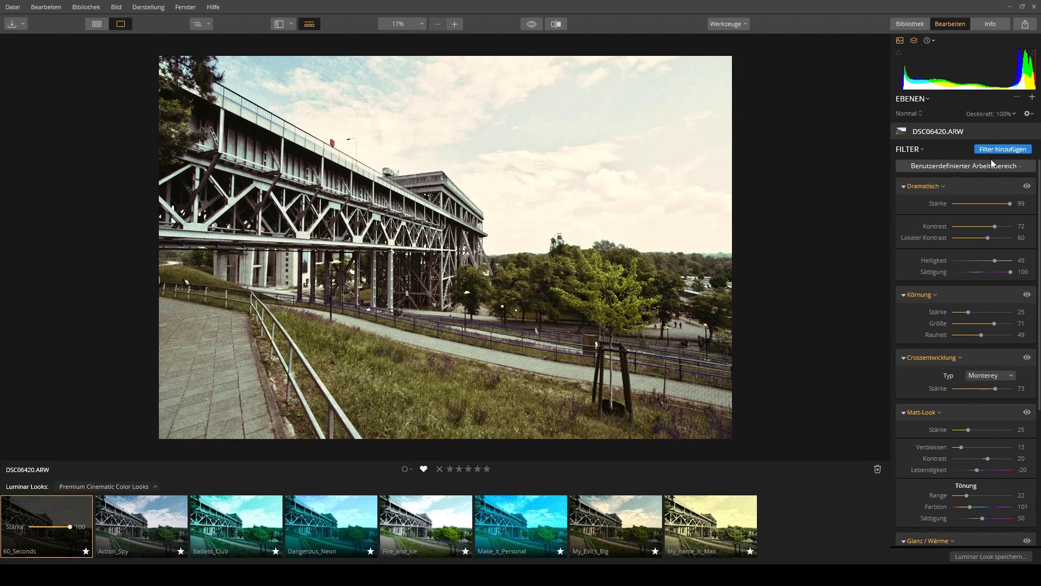
# Set RAW-Entwicklung highlights to -78, shadows to 37 and exposure to -0.29.
pyautogui.click(1012, 149)
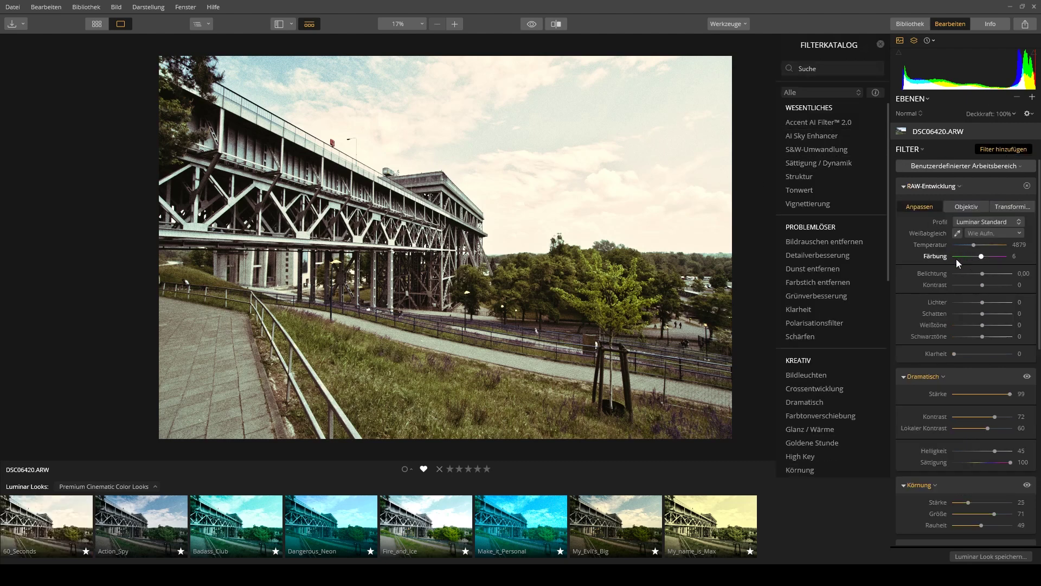
pyautogui.moveTo(982, 302); pyautogui.dragTo(960, 307)
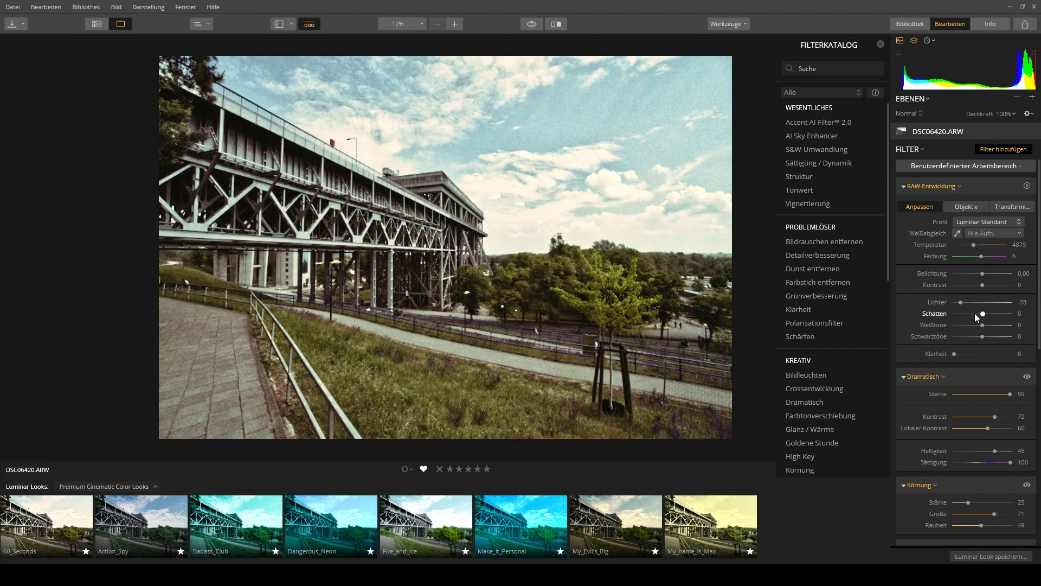
pyautogui.moveTo(975, 313); pyautogui.dragTo(987, 314)
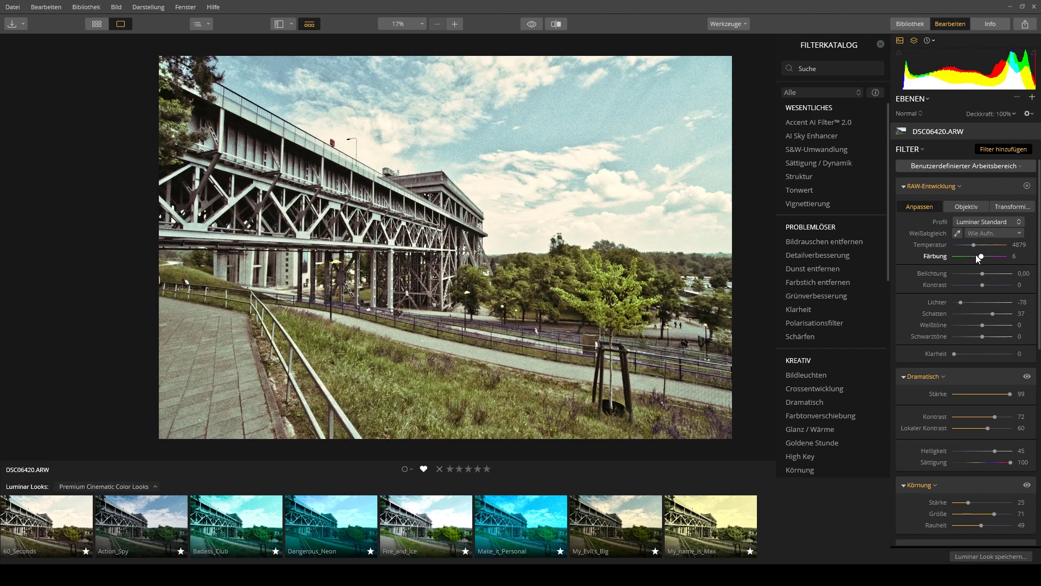
pyautogui.moveTo(981, 274); pyautogui.dragTo(980, 275)
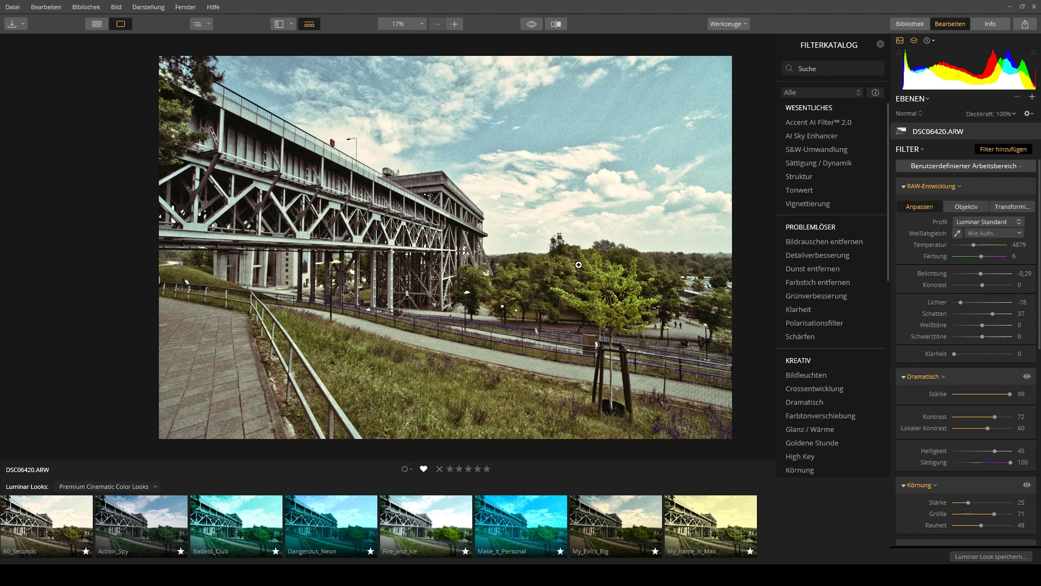
# Try the Action_Spy, Badass_Club and Dangerous_Neon looks, then return to Fire_and_Ice.
pyautogui.click(133, 516)
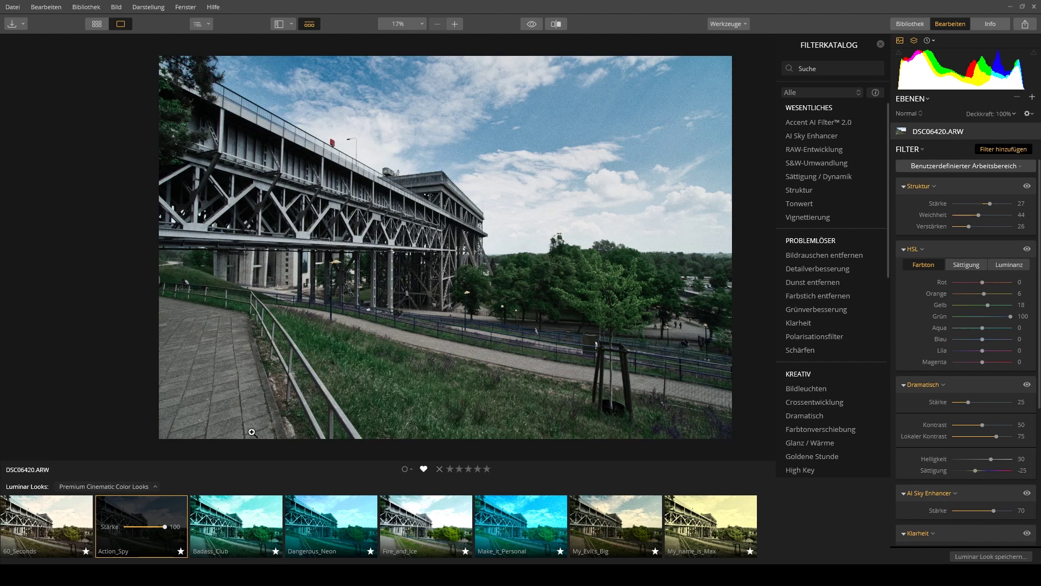
pyautogui.click(257, 513)
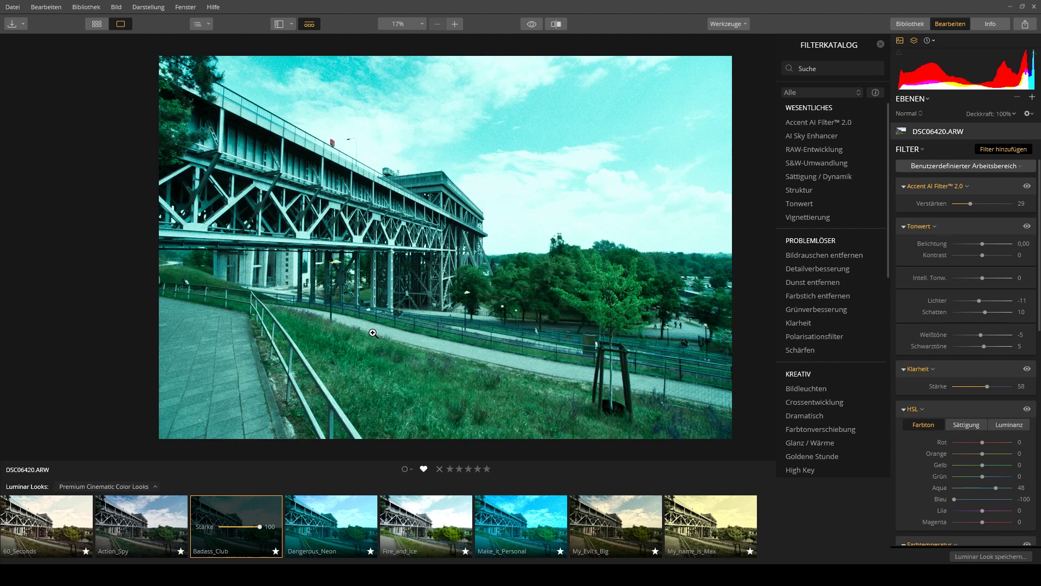
pyautogui.click(333, 514)
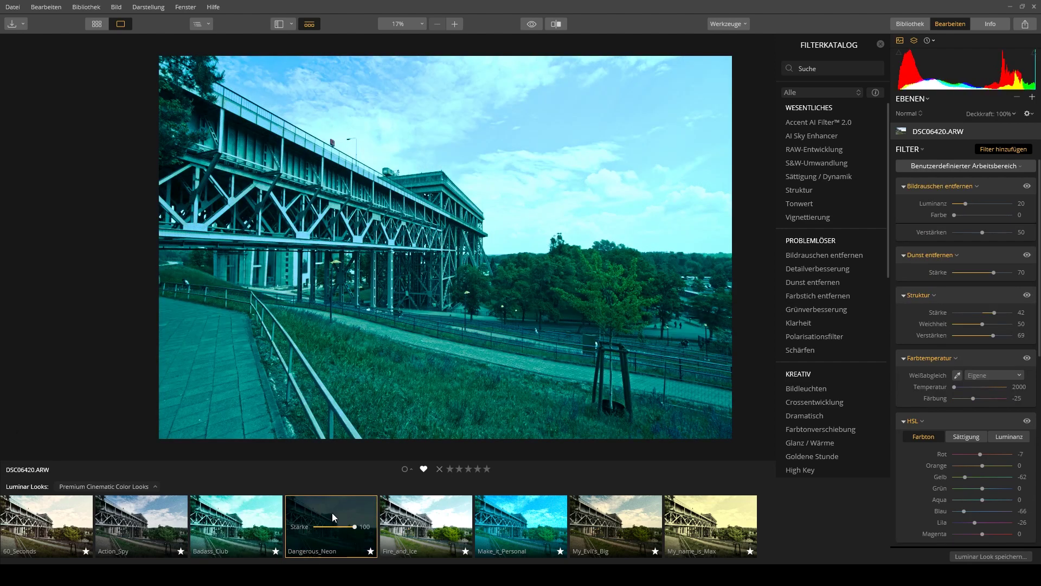
pyautogui.click(450, 510)
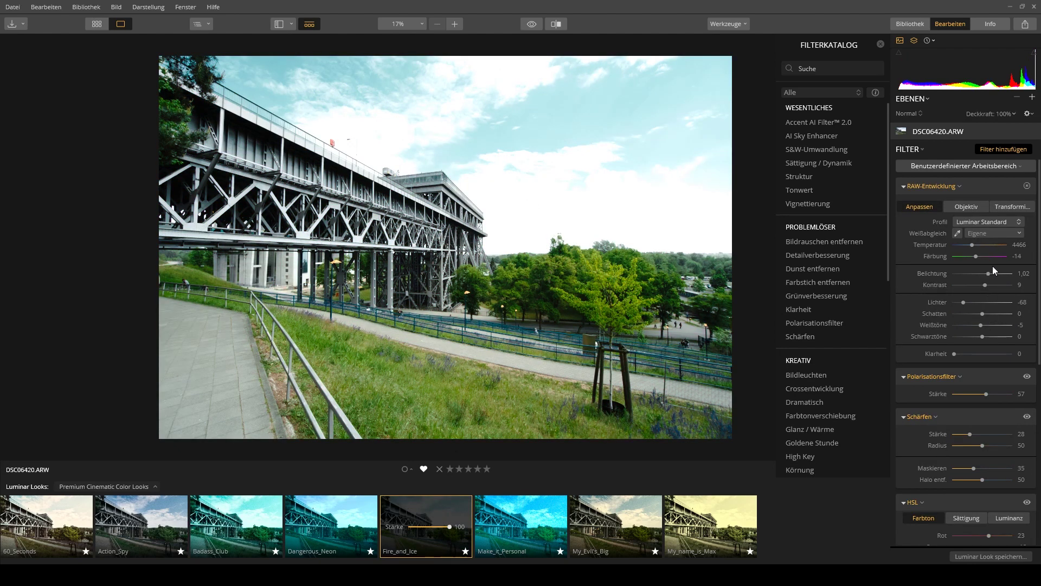
# Lower exposure, lift shadows to 42 and deepen highlights on the Fire_and_Ice edit.
pyautogui.moveTo(988, 273); pyautogui.dragTo(984, 274)
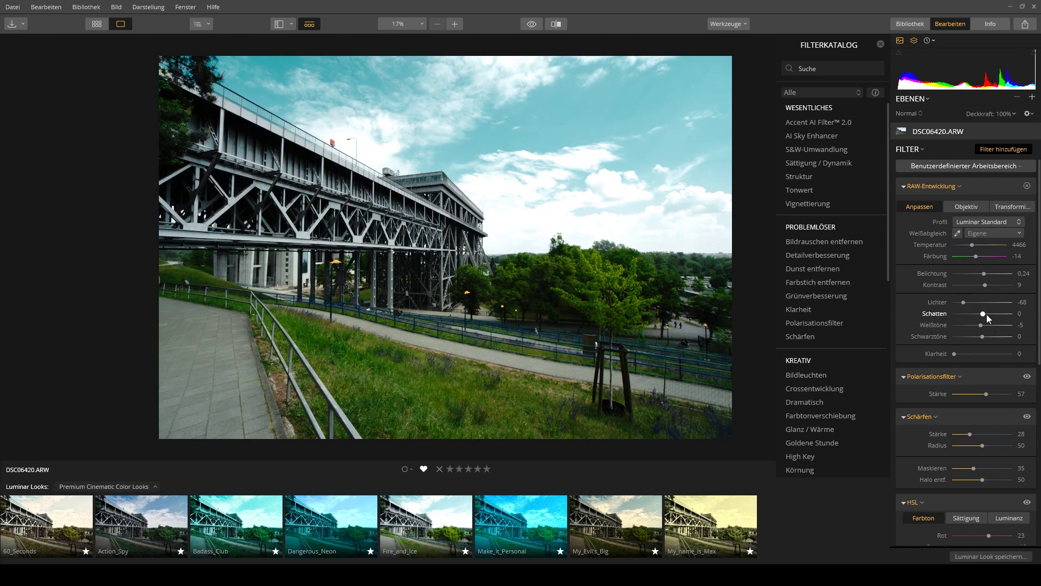
pyautogui.moveTo(982, 313); pyautogui.dragTo(993, 313)
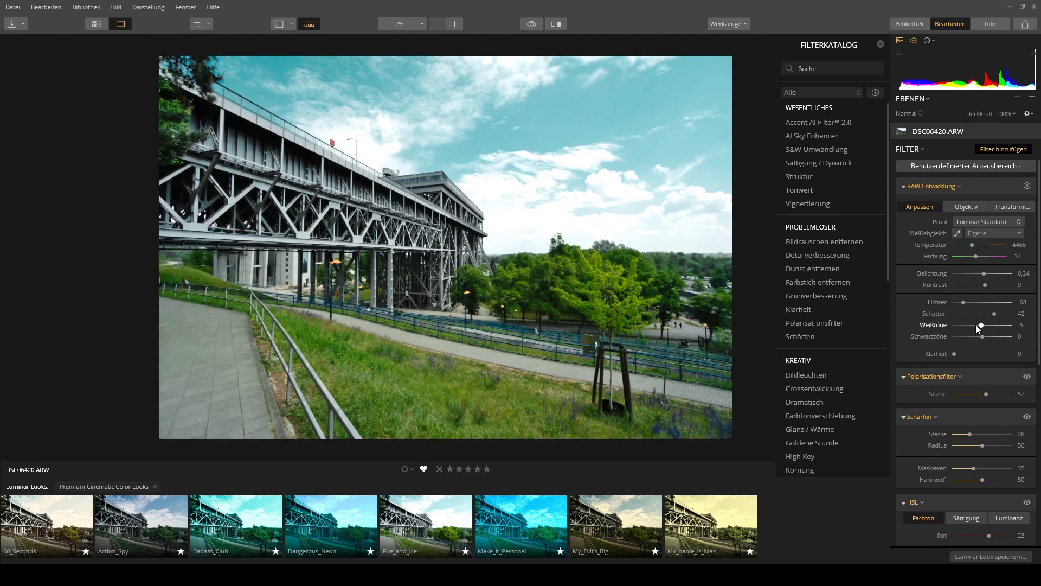
pyautogui.moveTo(964, 302); pyautogui.dragTo(959, 302)
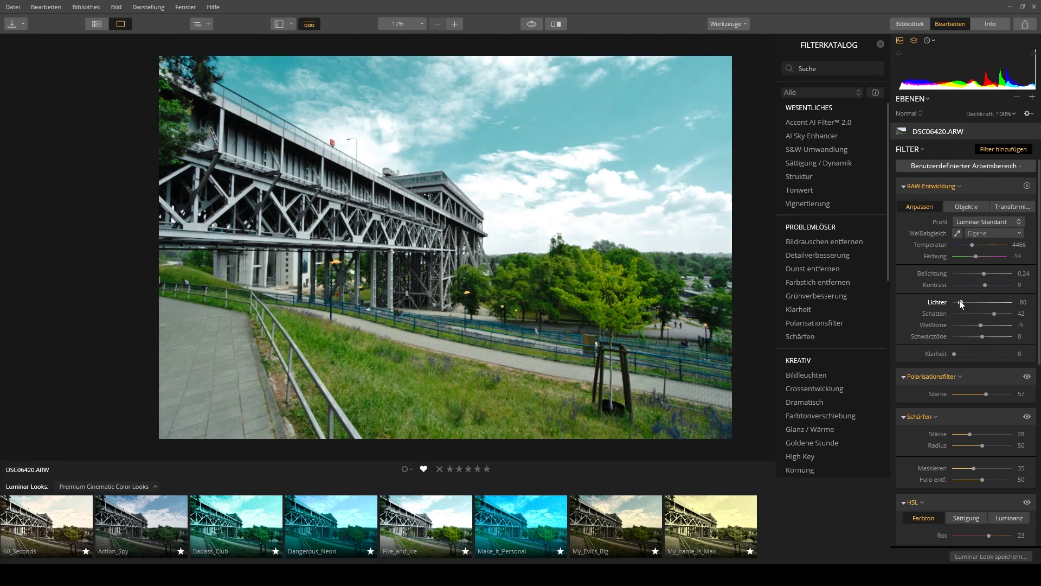
# Add AI Sky Enhancer at 66 and Accent AI at about 30, then apply Make_it_Personal.
pyautogui.click(815, 136)
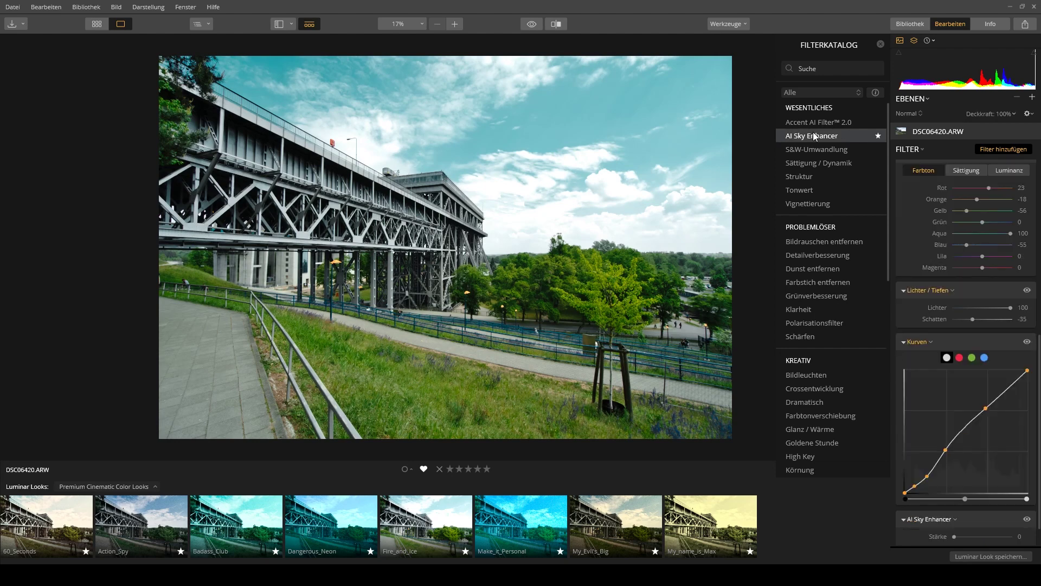
pyautogui.moveTo(954, 537); pyautogui.dragTo(992, 536)
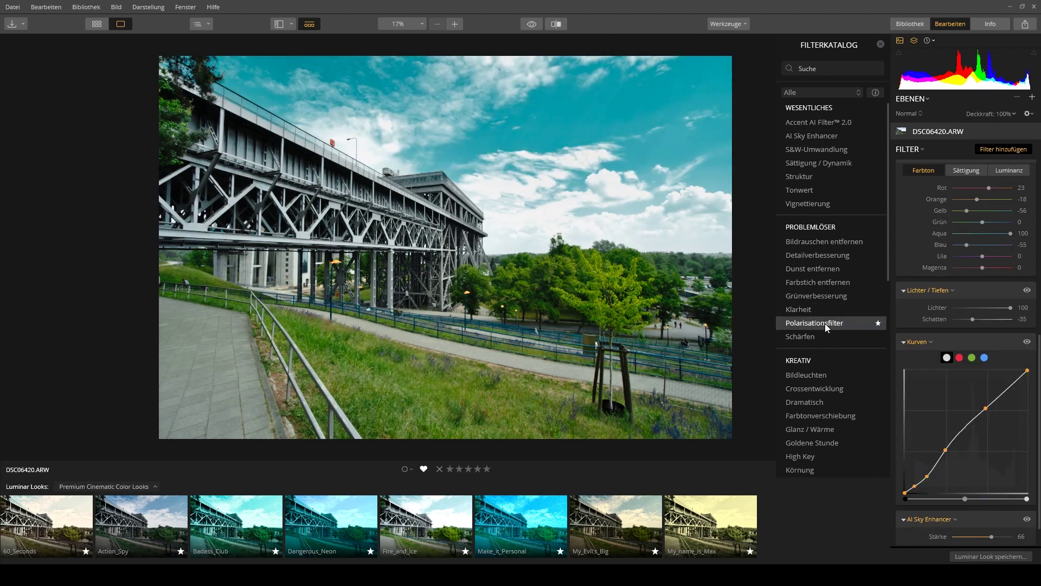
pyautogui.click(818, 122)
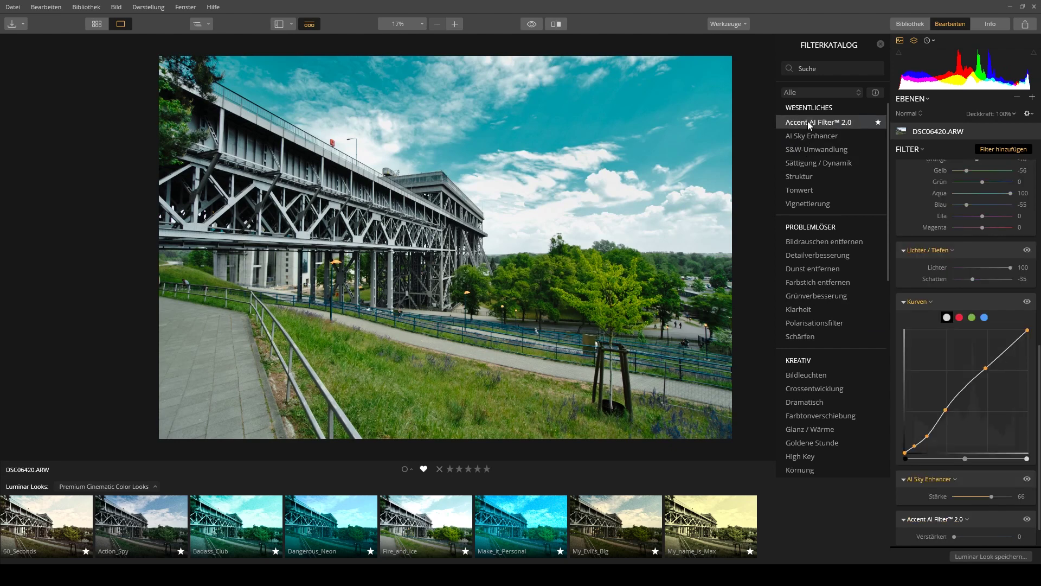
pyautogui.moveTo(956, 536); pyautogui.dragTo(975, 537)
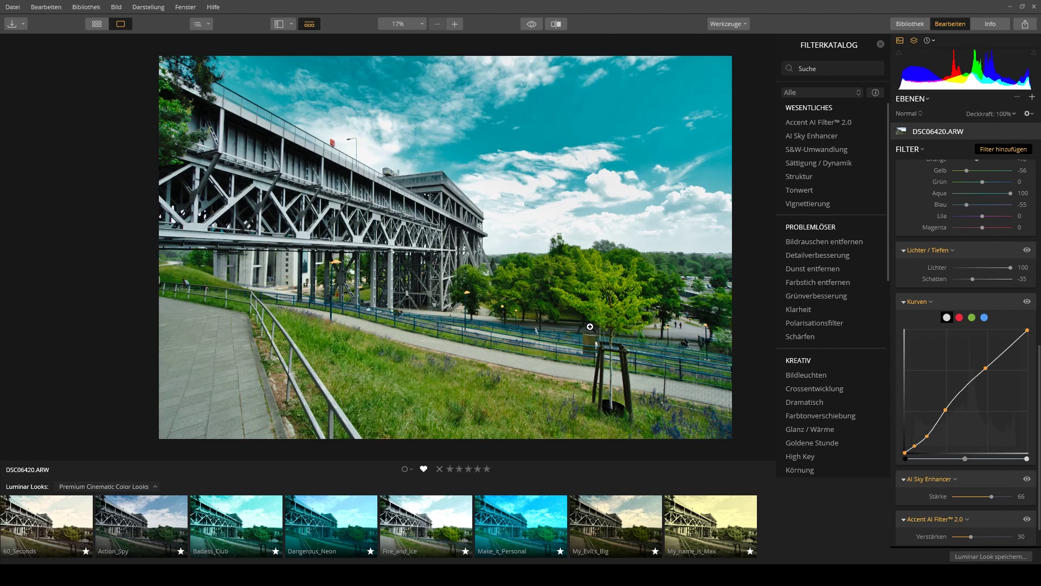
pyautogui.click(509, 517)
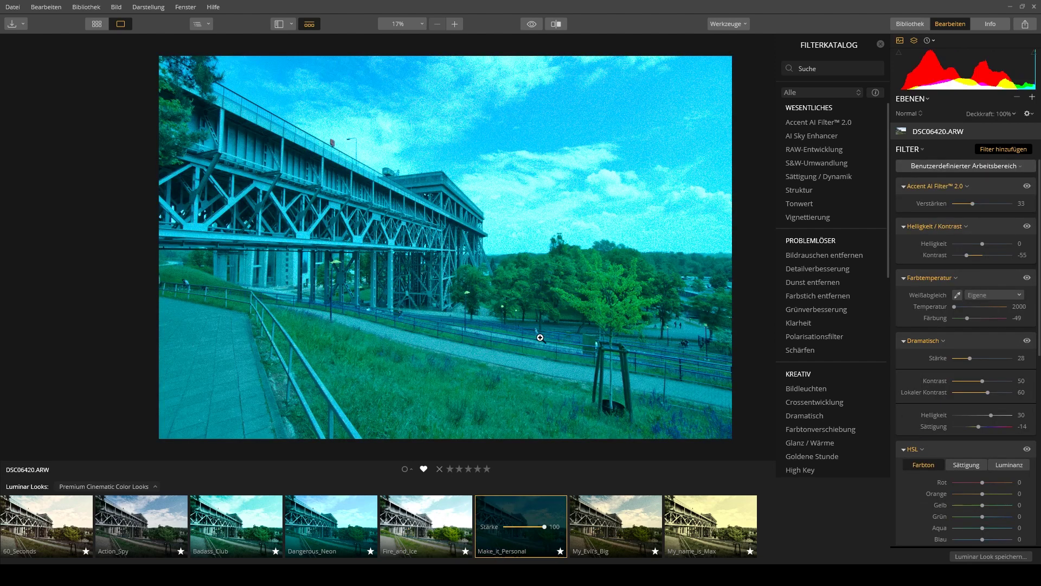
# Compare My_Evil's_Big with My_name_is_Max, keep My_name_is_Max, and show the Looks collections list.
pyautogui.click(614, 518)
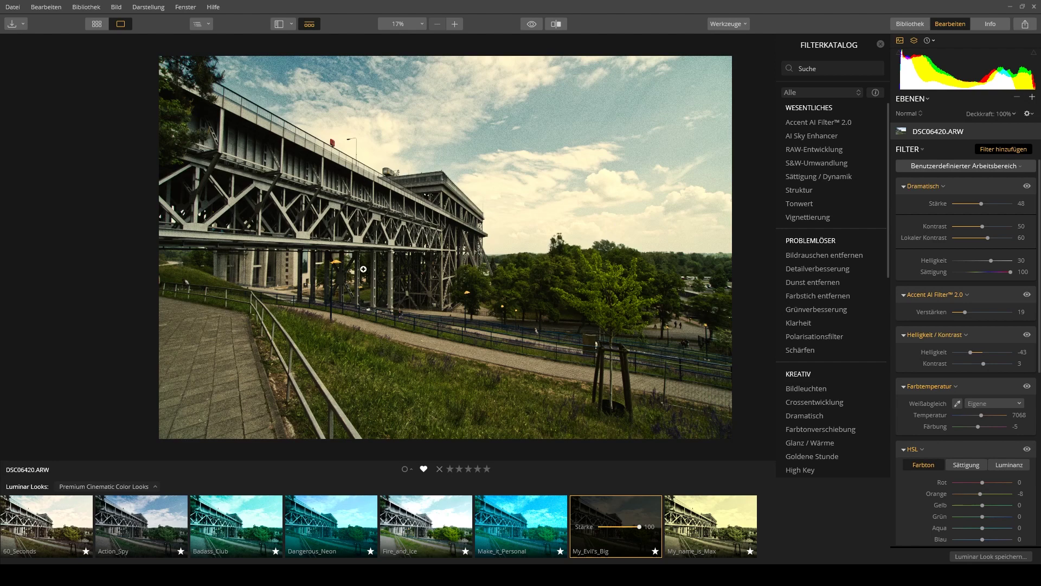
pyautogui.click(710, 507)
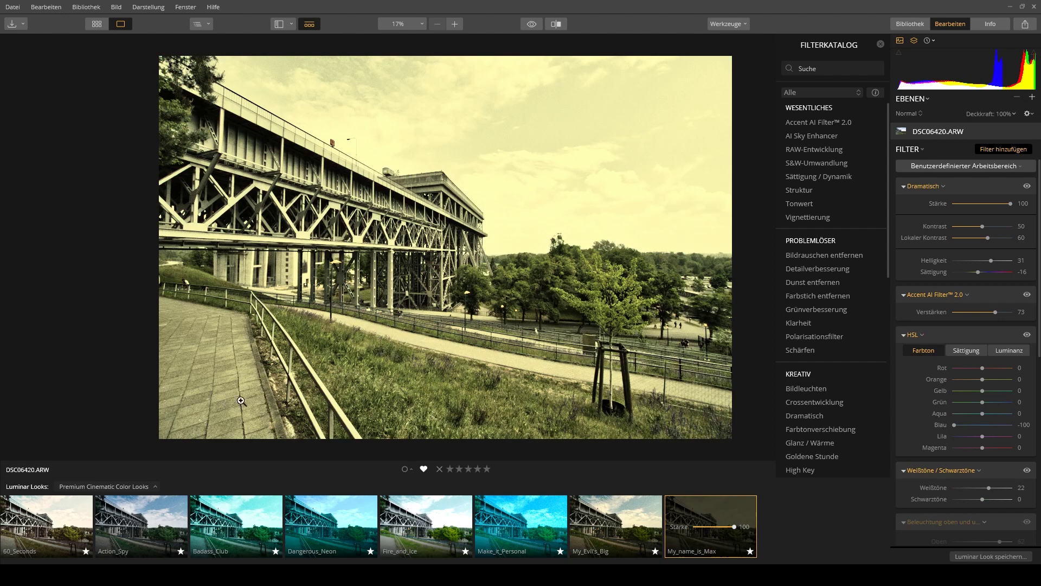
pyautogui.click(132, 487)
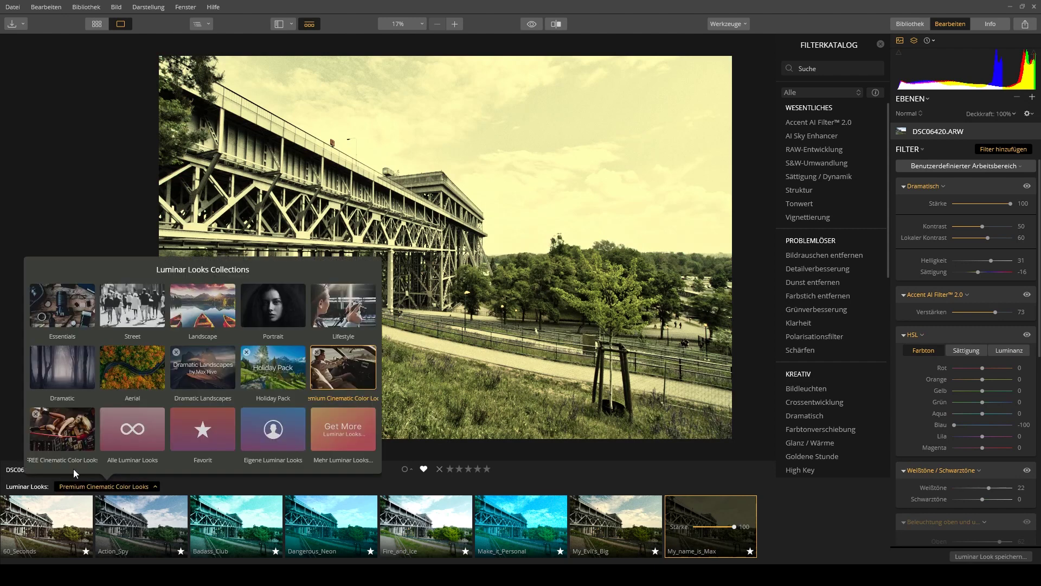
# Try the FREE Cinematic looks Authentic_Randy, Green_Notebook and Royal_Fun, keep Shallow, and return to Favoriten.
pyautogui.click(59, 447)
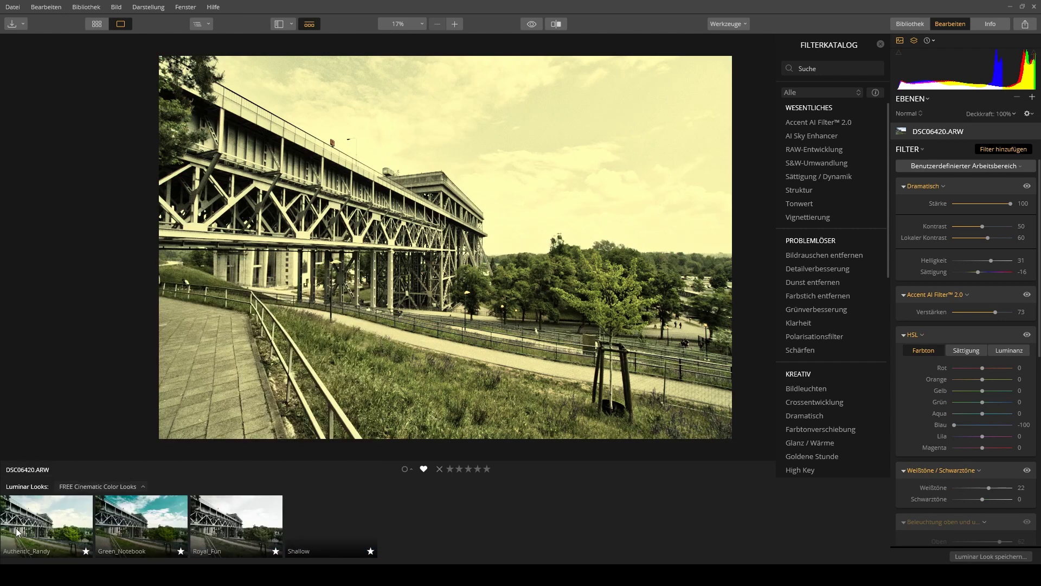
pyautogui.click(47, 513)
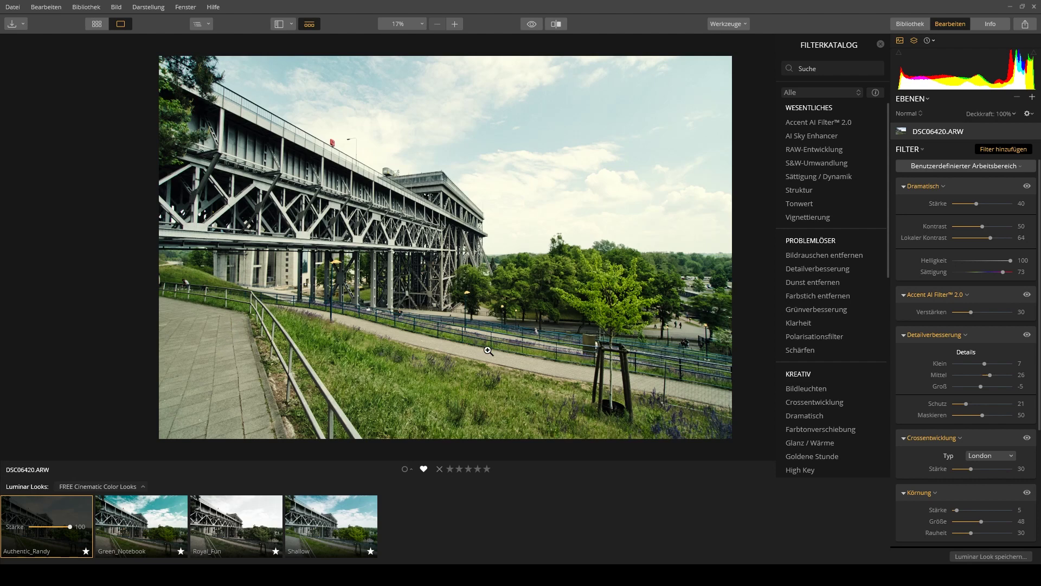
pyautogui.click(135, 513)
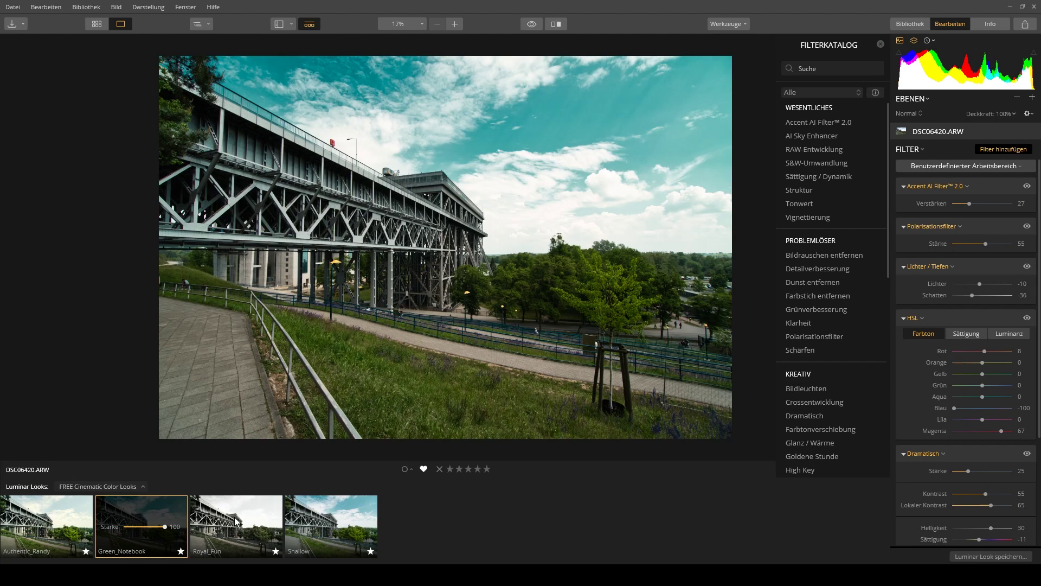
pyautogui.click(224, 505)
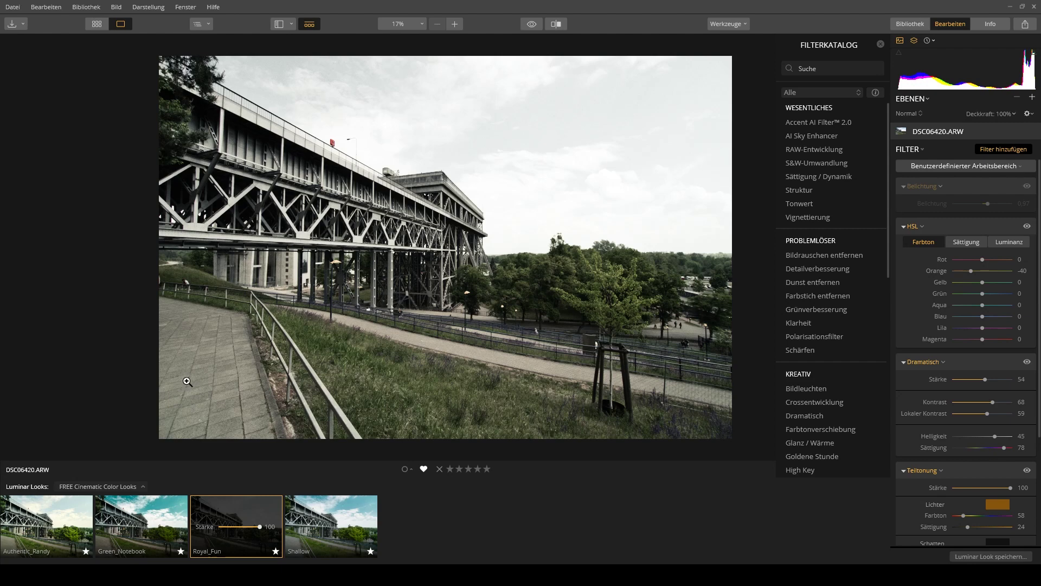
pyautogui.click(328, 509)
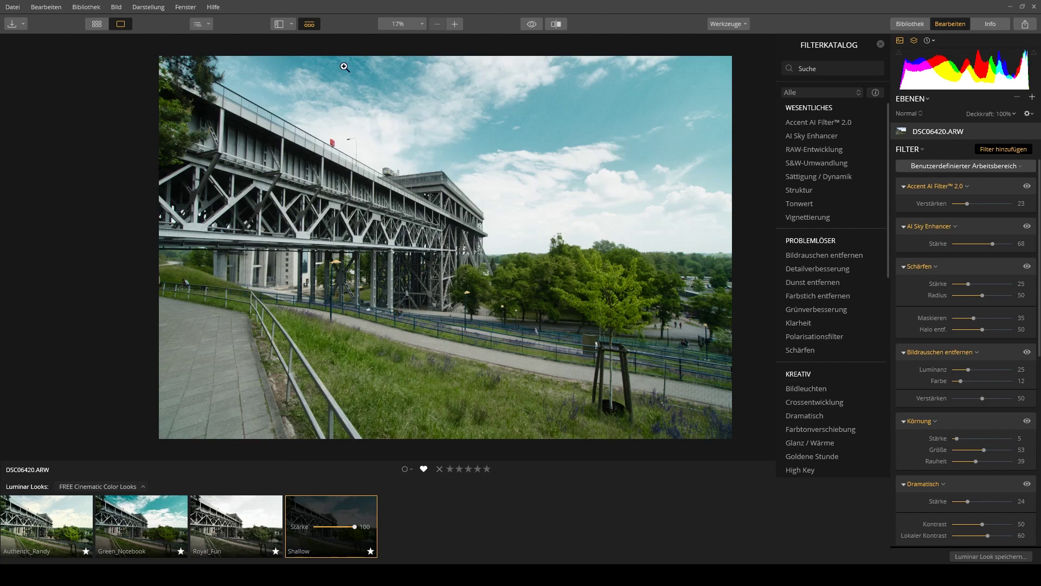
pyautogui.click(96, 24)
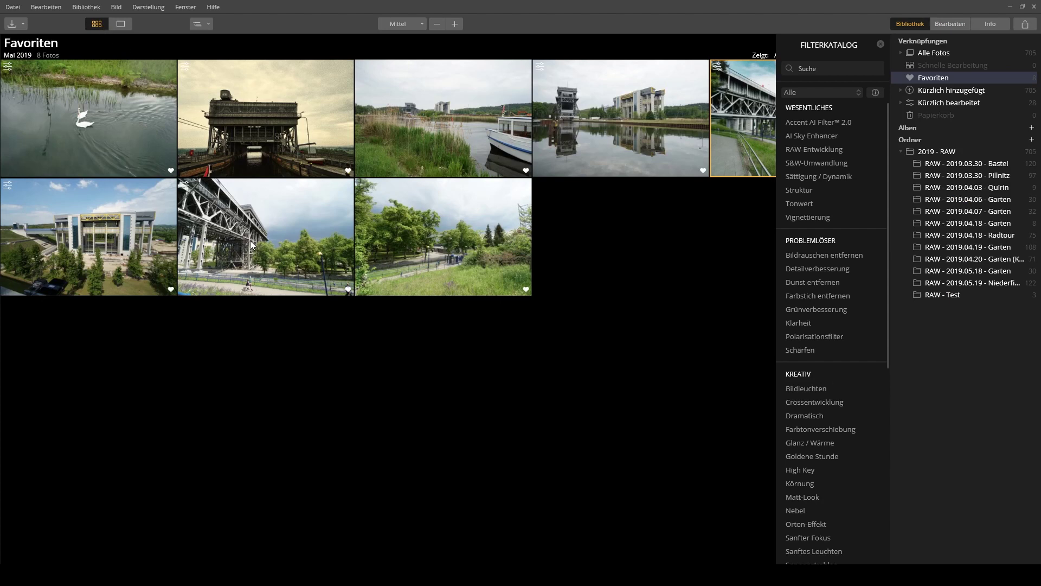
# Open DSC06515.ARW, the boat-lift photo with people walking, in the editor.
pyautogui.click(277, 250)
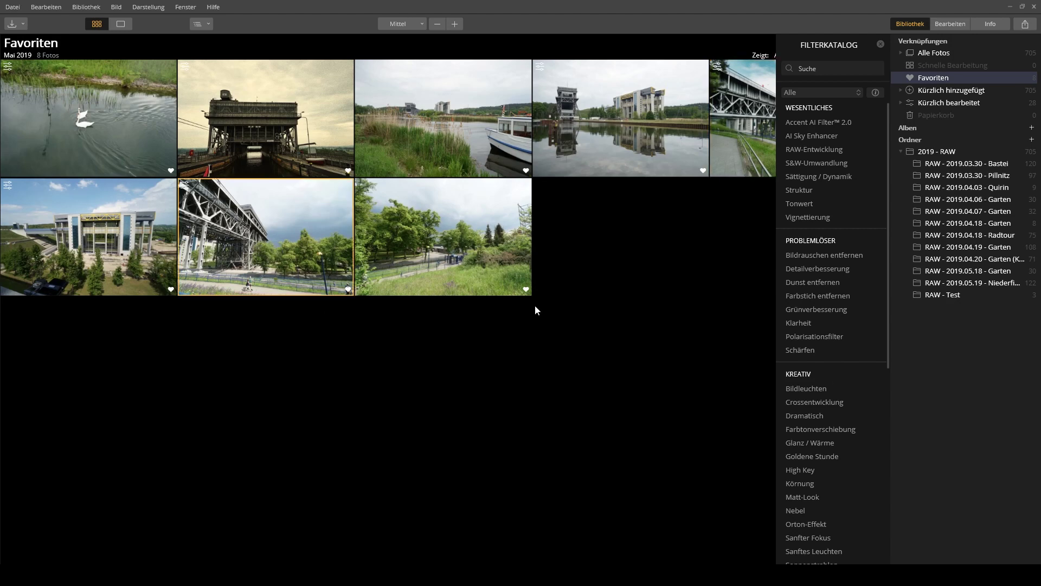
pyautogui.click(946, 25)
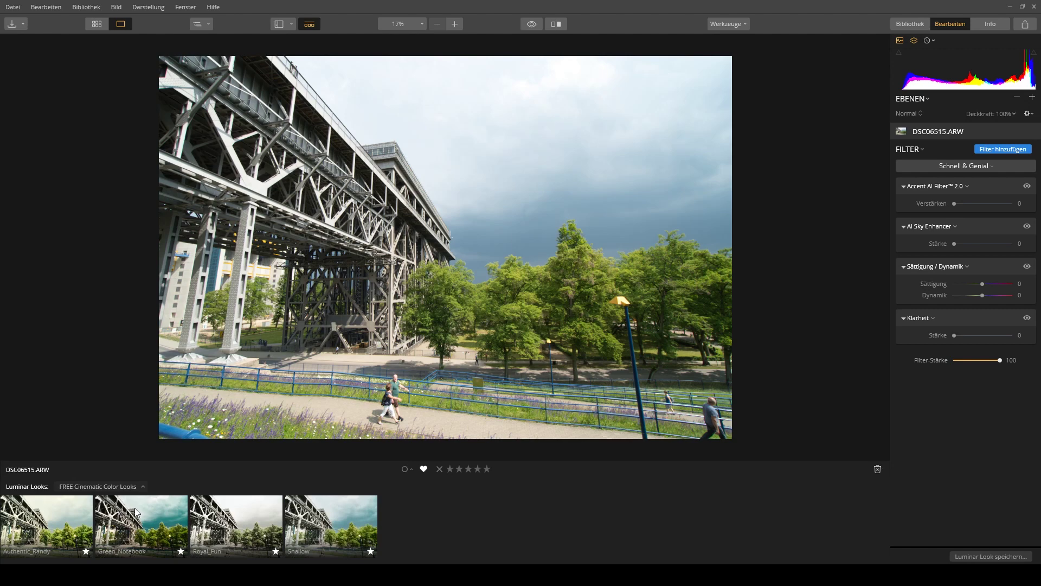
# Try Authentic_Randy, Green_Notebook and Royal_Fun on DSC06515.ARW, keep Shallow, and show the collections list.
pyautogui.click(63, 527)
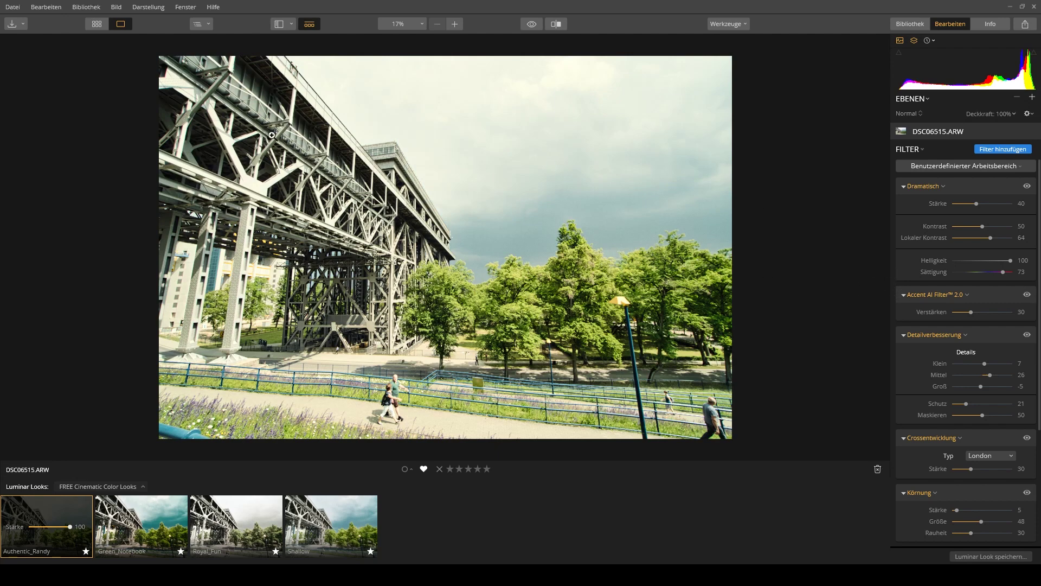
pyautogui.click(126, 519)
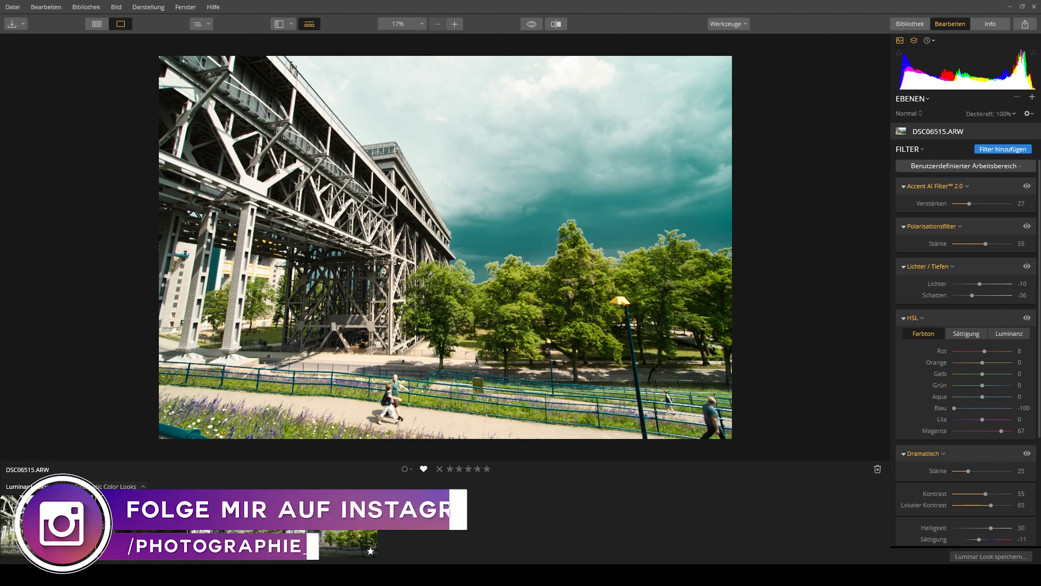
pyautogui.click(347, 543)
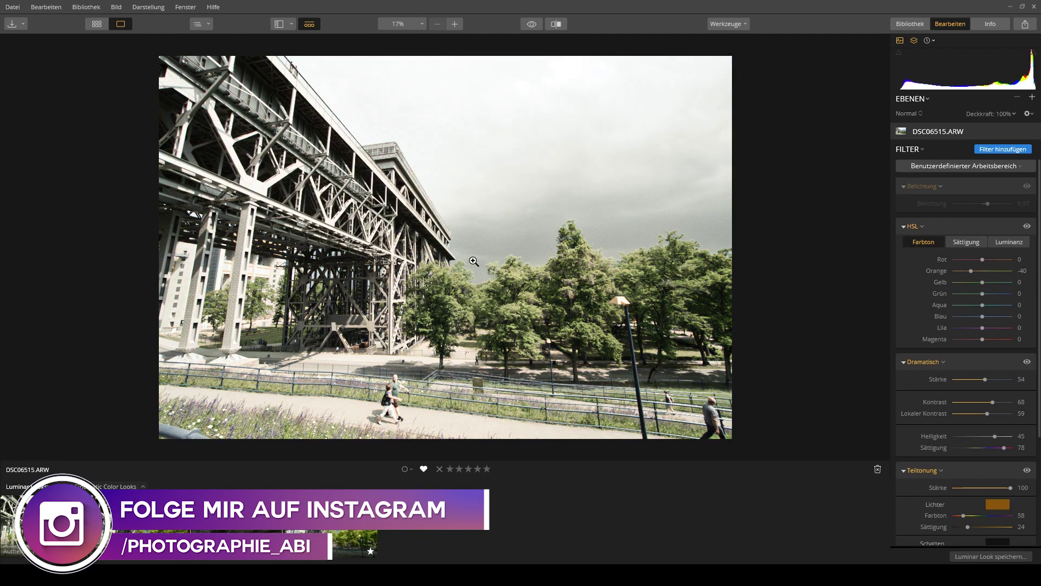
pyautogui.click(339, 519)
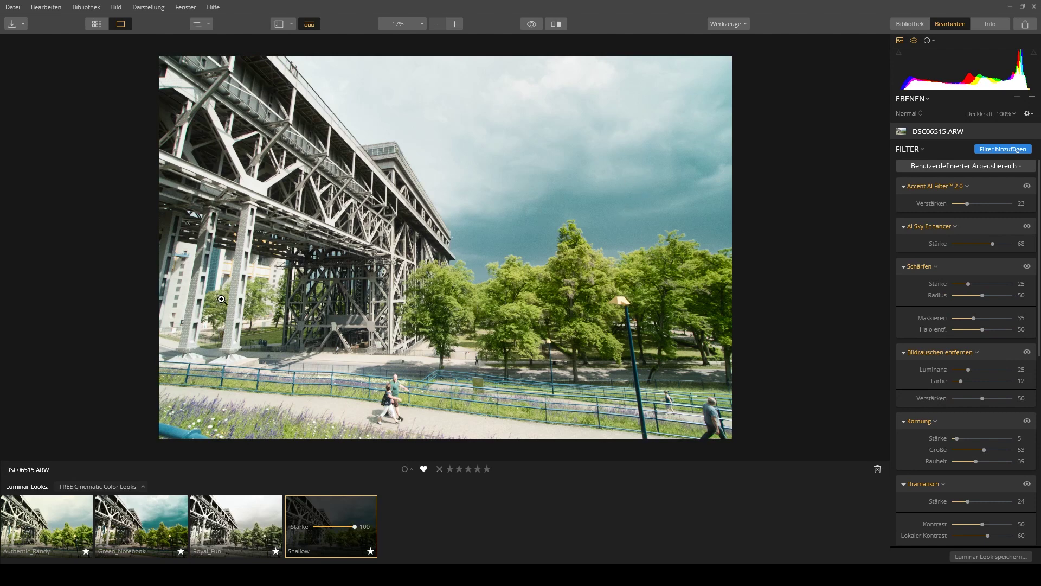
pyautogui.click(95, 485)
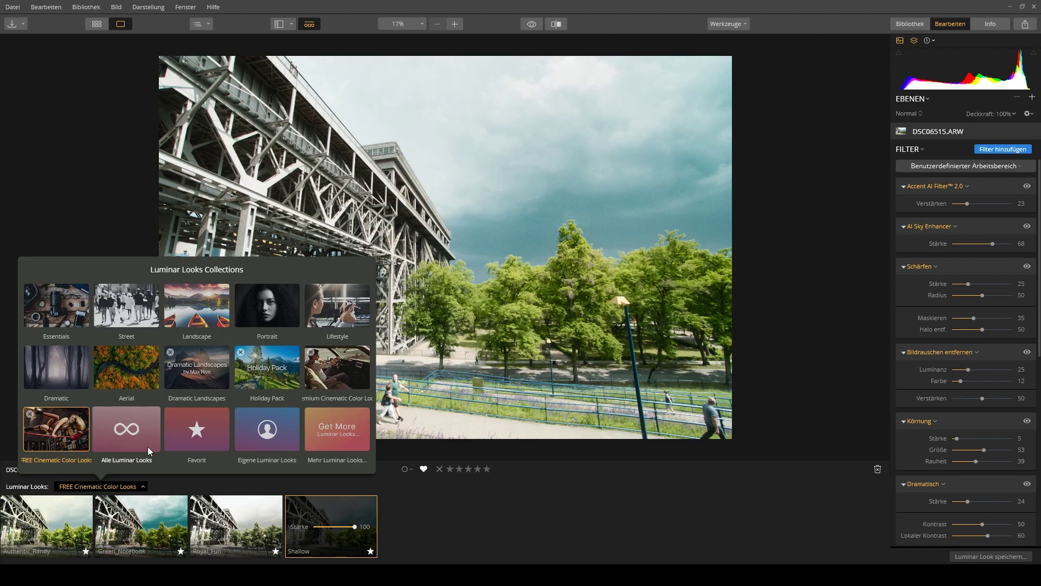
# Apply the premium 60_Seconds look and compare it with Crossentwicklung off and back on.
pyautogui.click(352, 367)
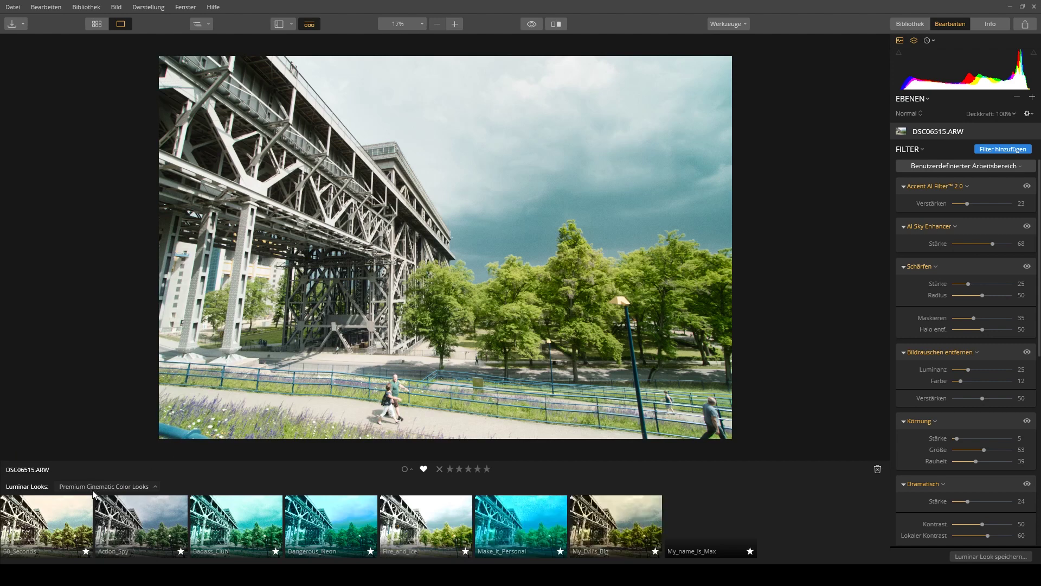
pyautogui.click(57, 514)
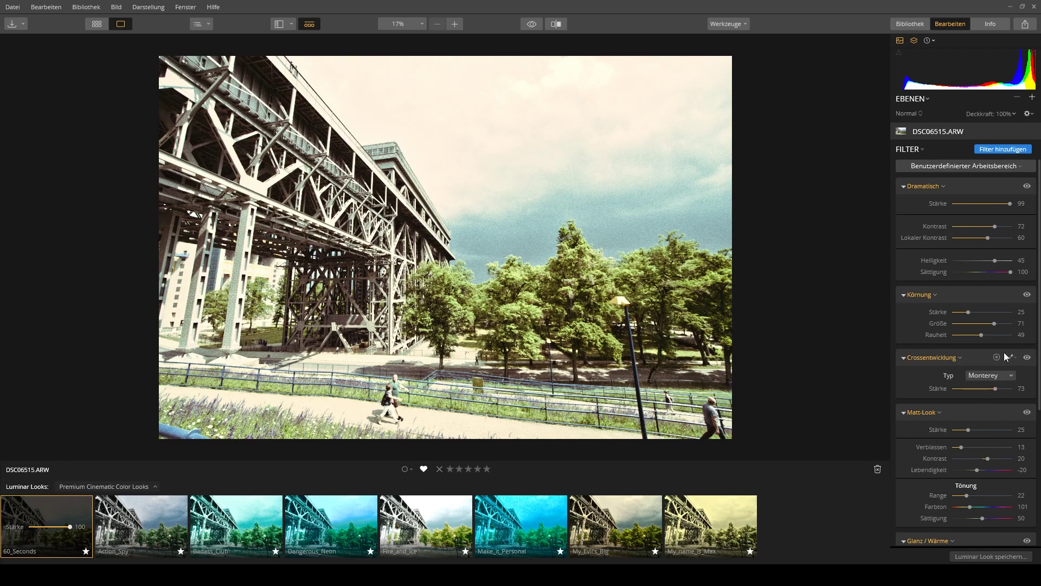
pyautogui.click(1027, 357)
pyautogui.click(1027, 358)
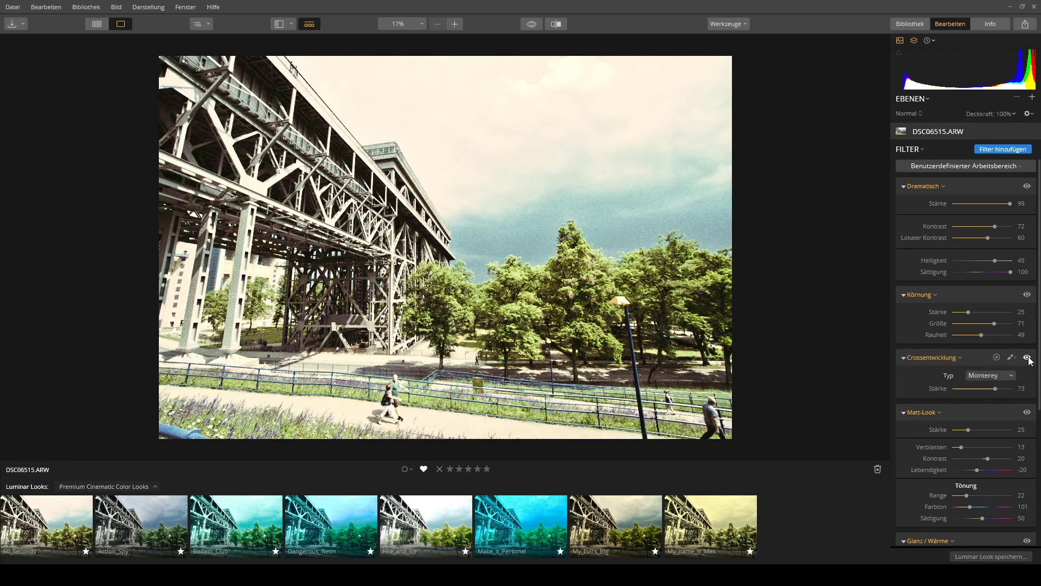
pyautogui.scroll(-3, 987, 401)
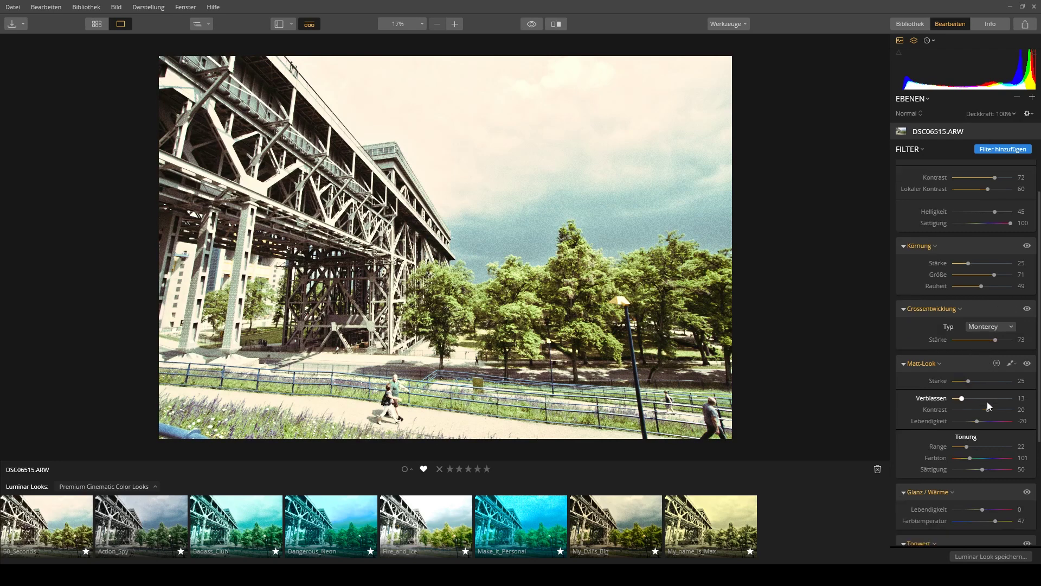
pyautogui.scroll(-2, 987, 403)
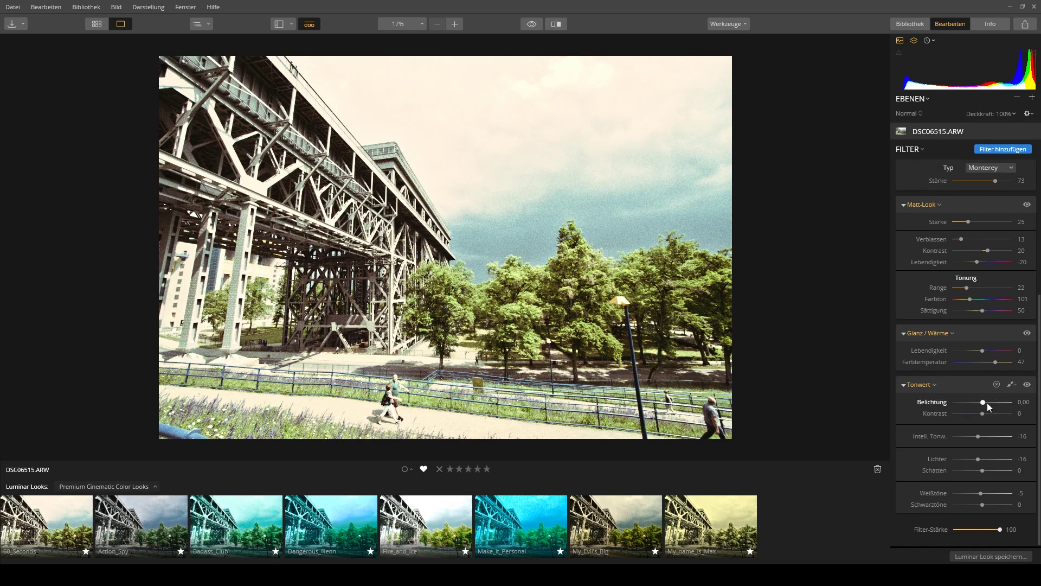
pyautogui.scroll(3, 987, 402)
pyautogui.scroll(2, 986, 408)
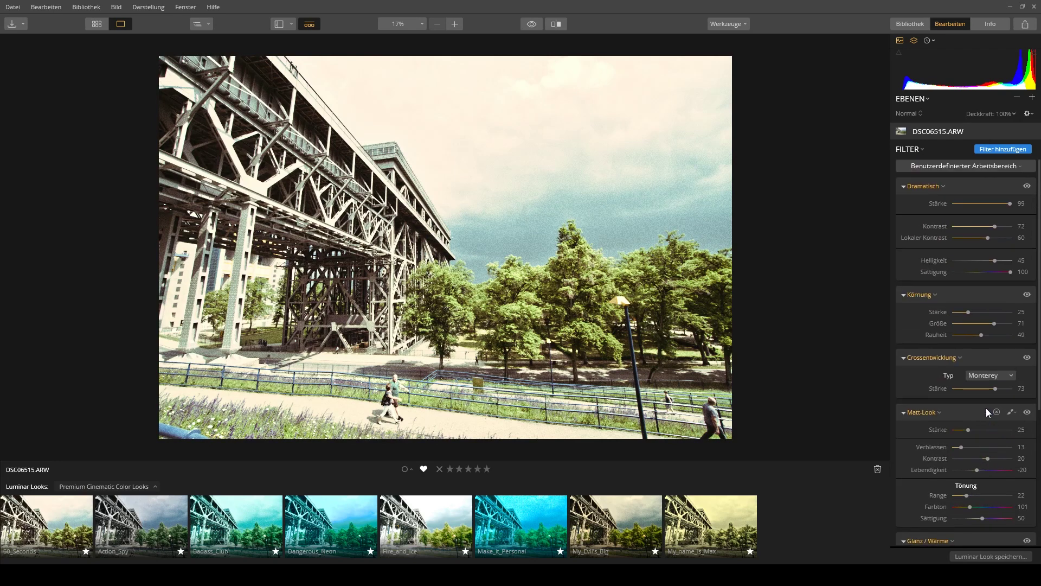
# Compare the Körnung grain off and on, leaving it enabled, then apply Action_Spy.
pyautogui.click(1027, 295)
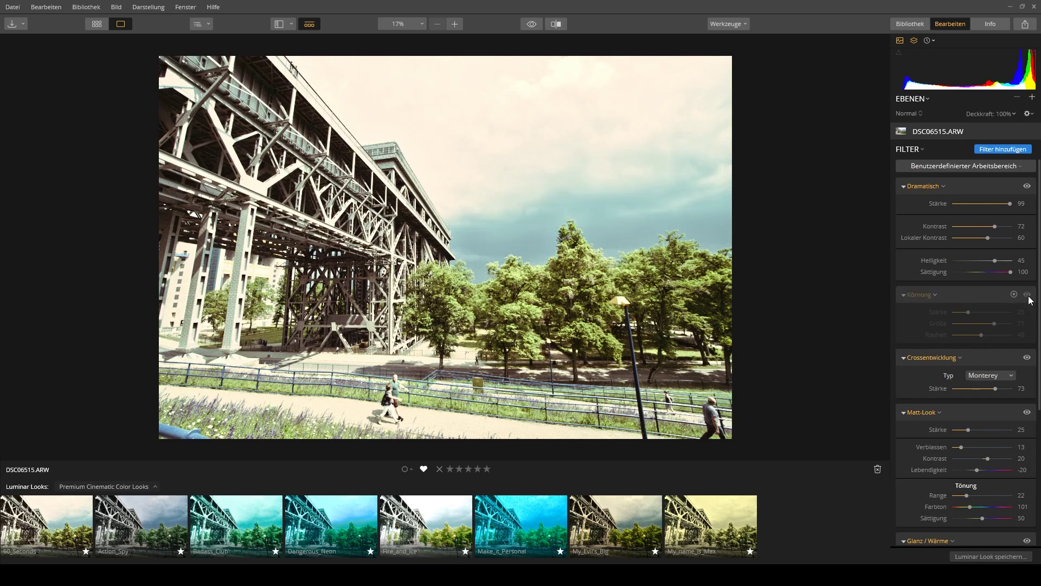
pyautogui.click(1027, 294)
pyautogui.click(1029, 296)
pyautogui.click(1029, 296)
pyautogui.click(1028, 296)
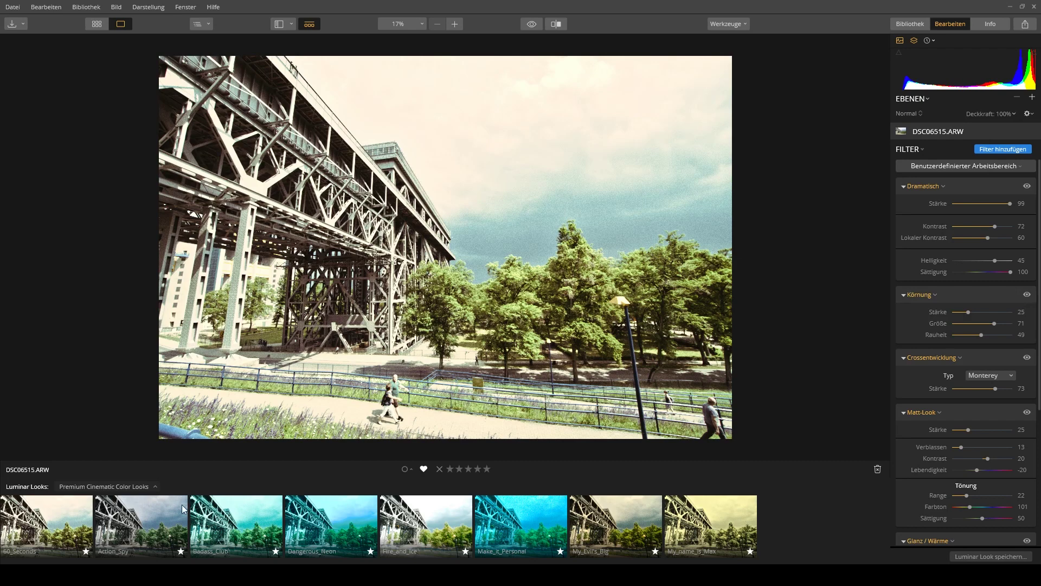
pyautogui.click(119, 524)
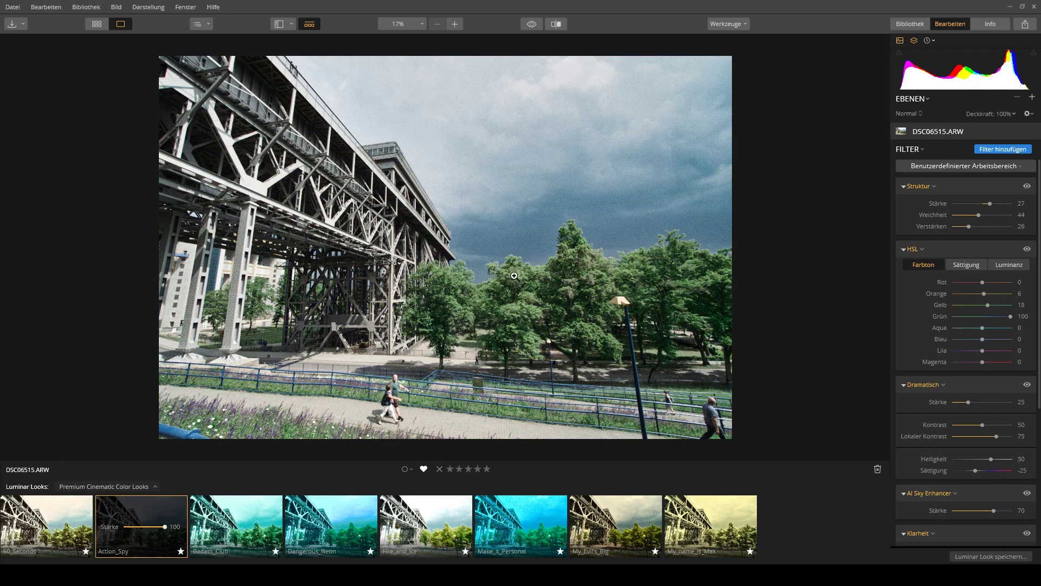
# Compare the Action_Spy look with its Körnung grain off and back on.
pyautogui.moveTo(983, 350)
pyautogui.scroll(-1, 1002, 357)
pyautogui.scroll(-3, 1000, 354)
pyautogui.scroll(-2, 999, 354)
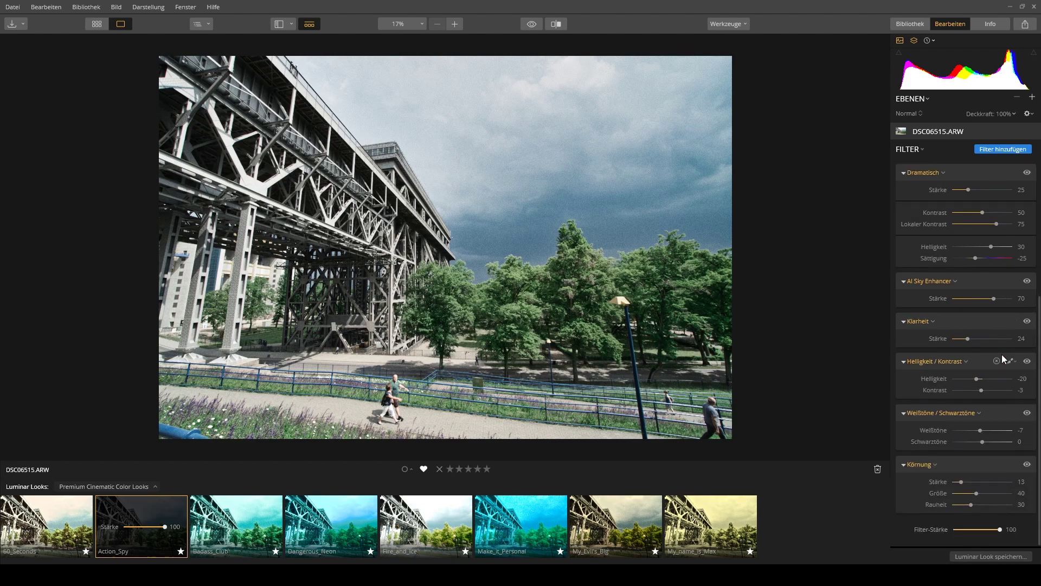
pyautogui.click(1027, 464)
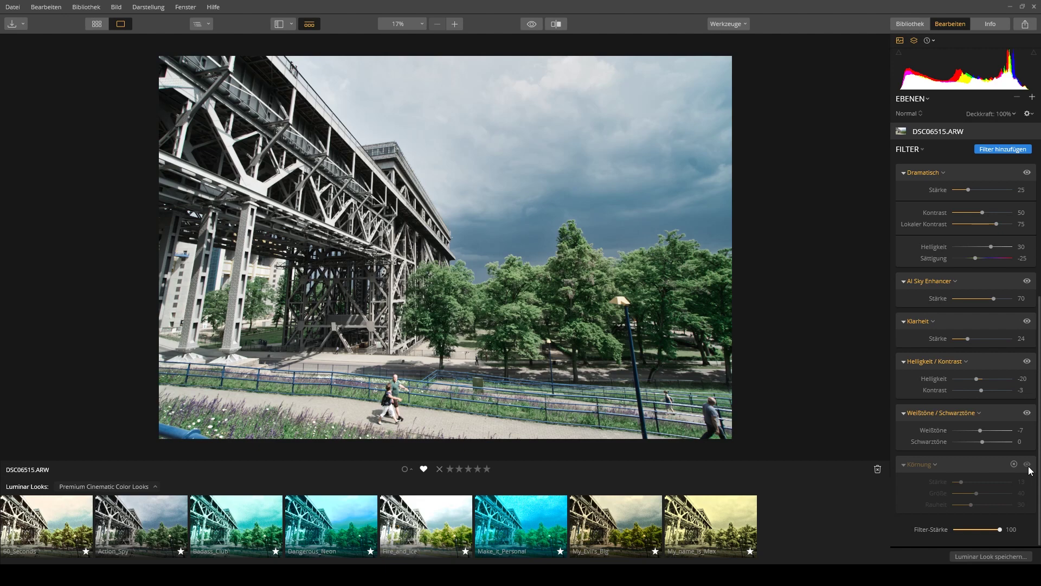
pyautogui.click(1027, 465)
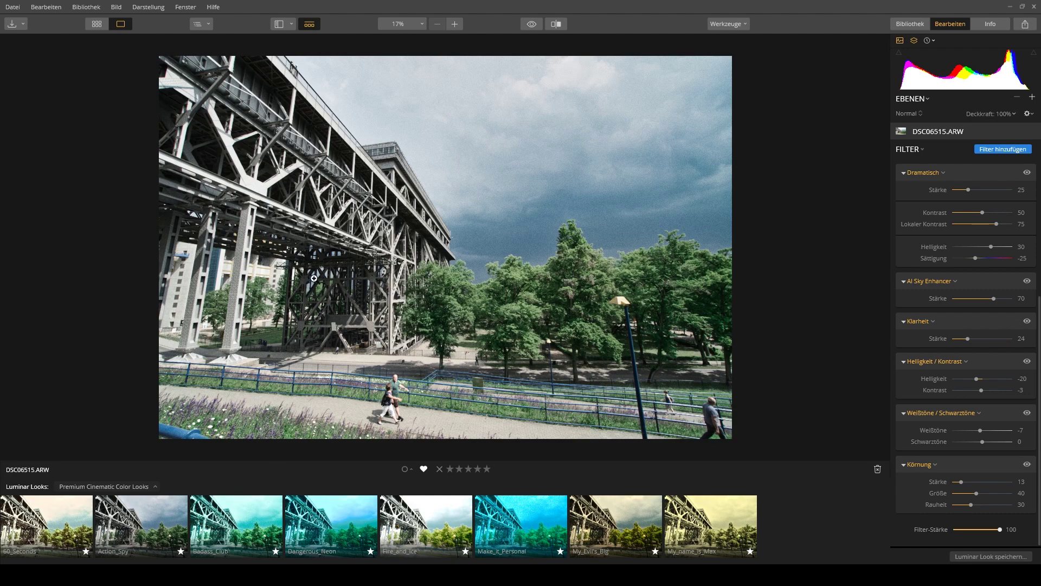
# Try Badass_Club and Dangerous_Neon, toggling Teiltonung off and on, and settle on Fire_and_Ice.
pyautogui.click(252, 535)
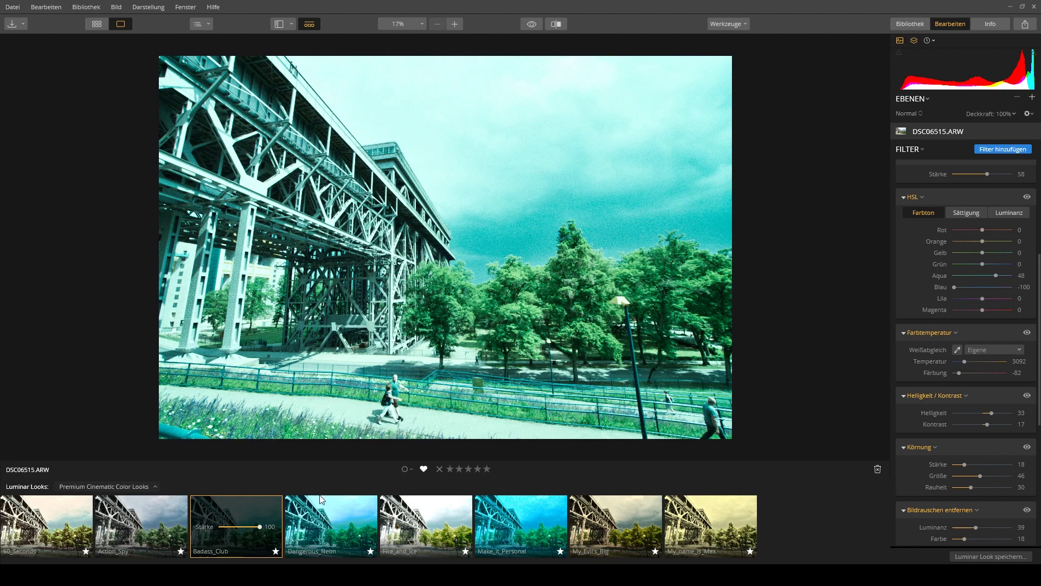
pyautogui.click(327, 521)
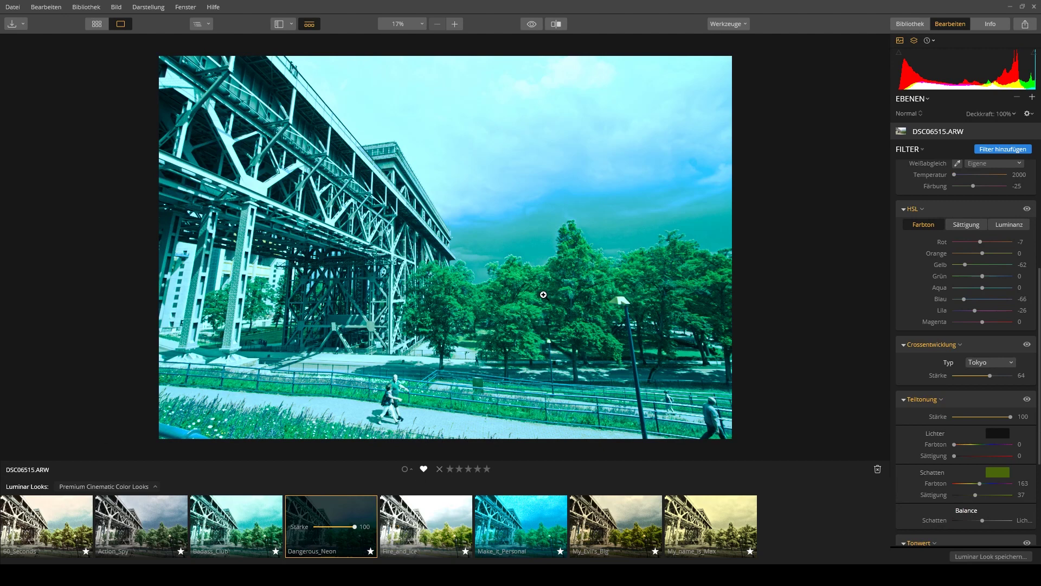
pyautogui.click(1027, 400)
pyautogui.click(1027, 400)
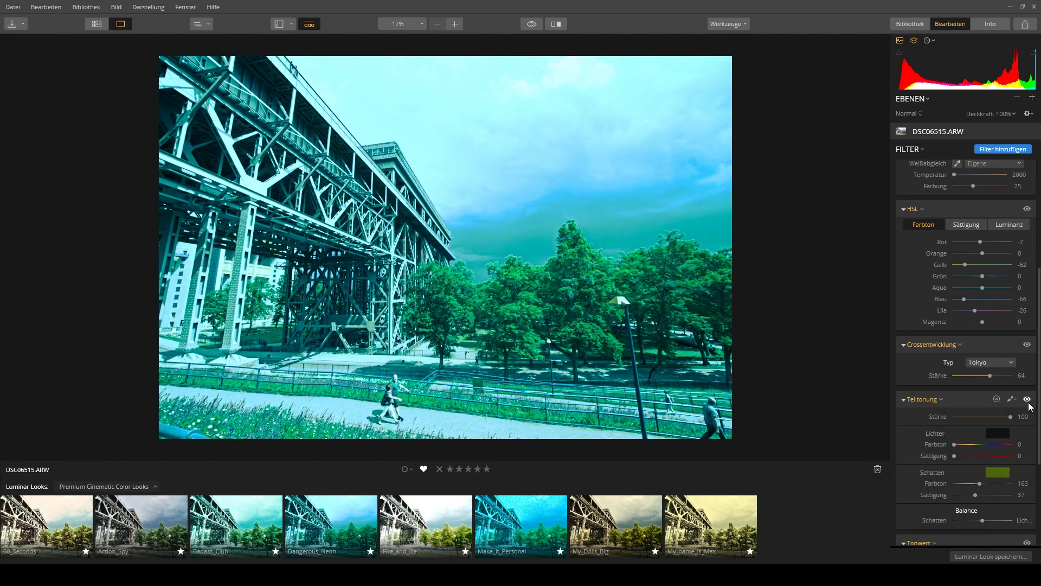
pyautogui.click(417, 518)
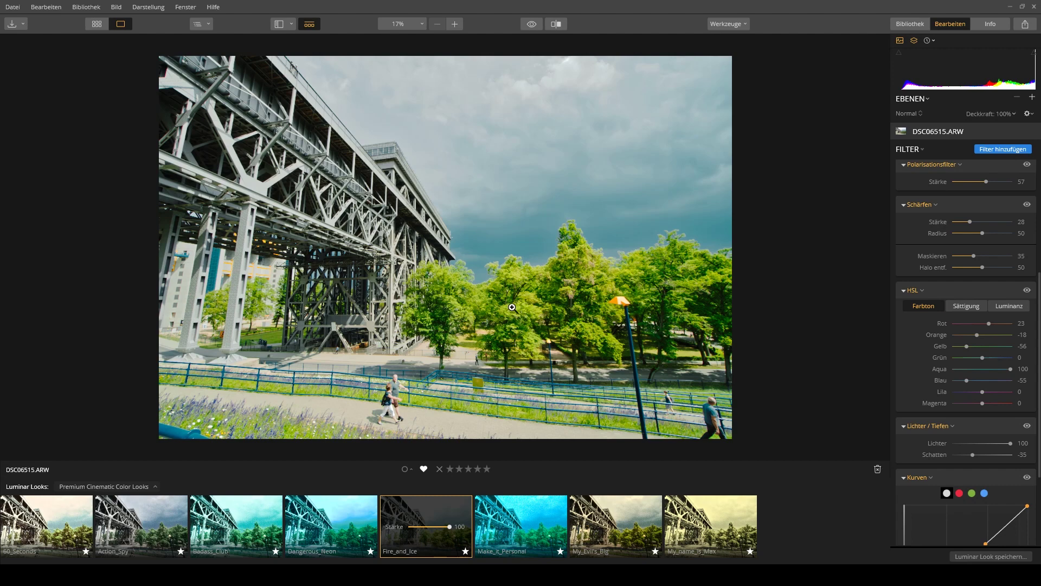
# Compare Fire_and_Ice with its Polarisationsfilter off and back on.
pyautogui.moveTo(960, 164)
pyautogui.click(1027, 164)
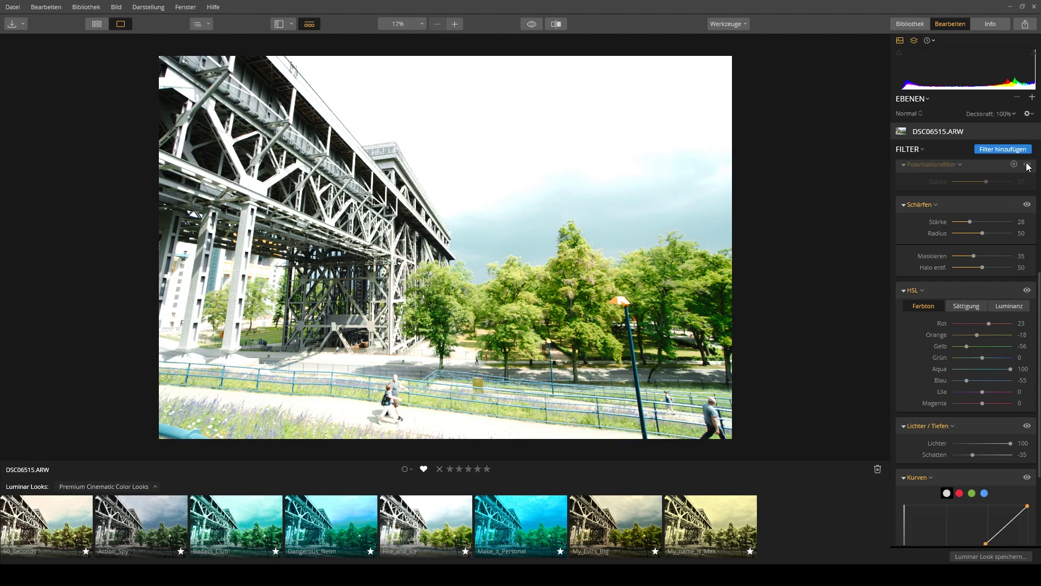
pyautogui.click(1027, 165)
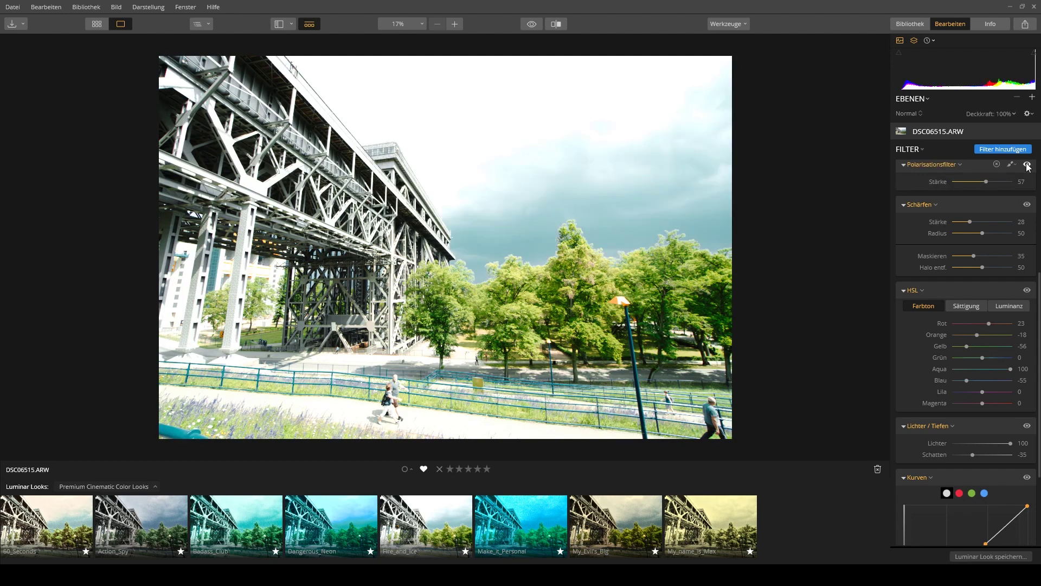
pyautogui.scroll(-5, 1002, 326)
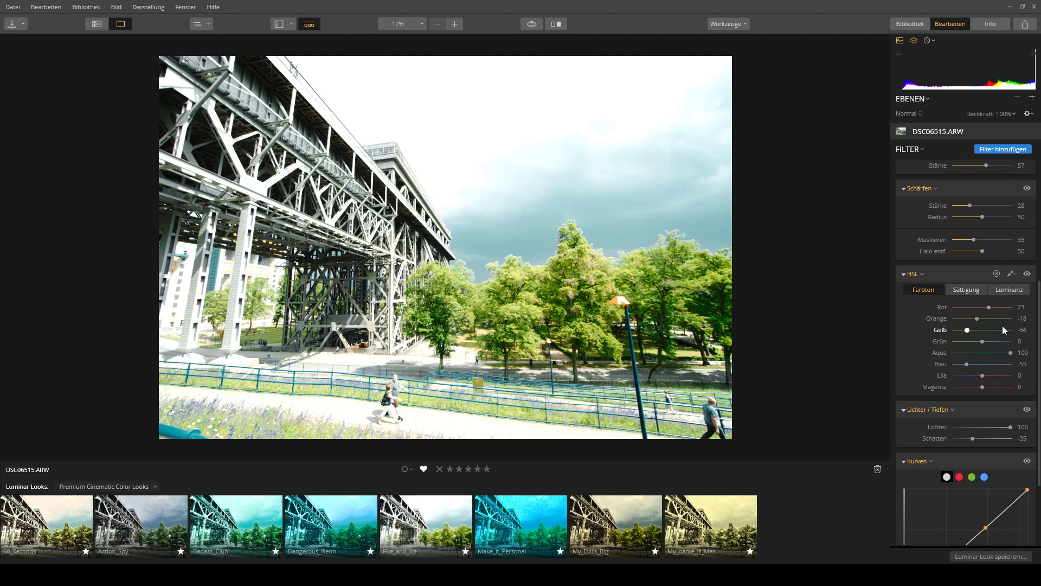
pyautogui.scroll(2, 997, 337)
pyautogui.scroll(2, 989, 344)
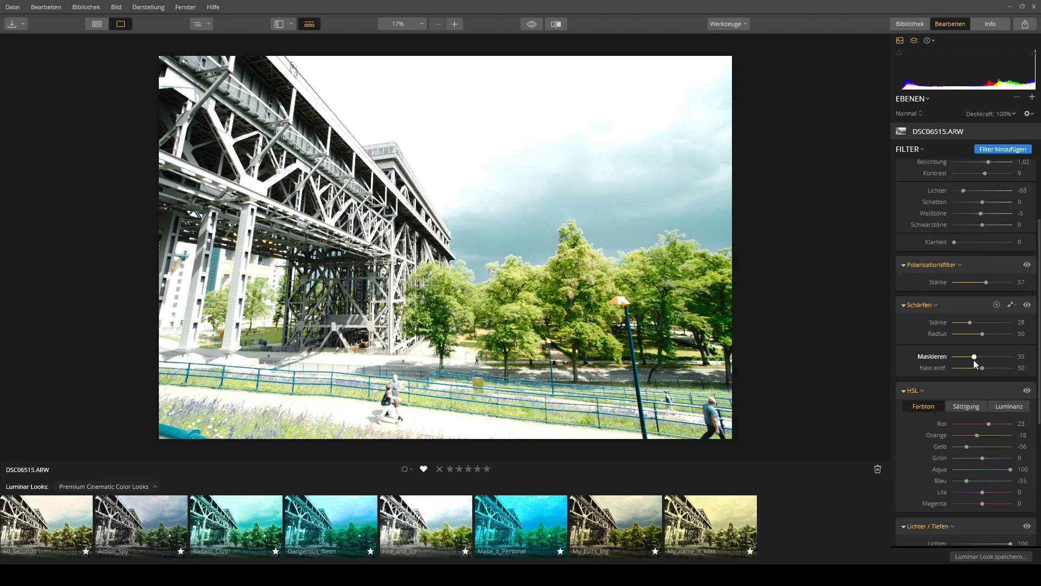
pyautogui.scroll(2, 974, 359)
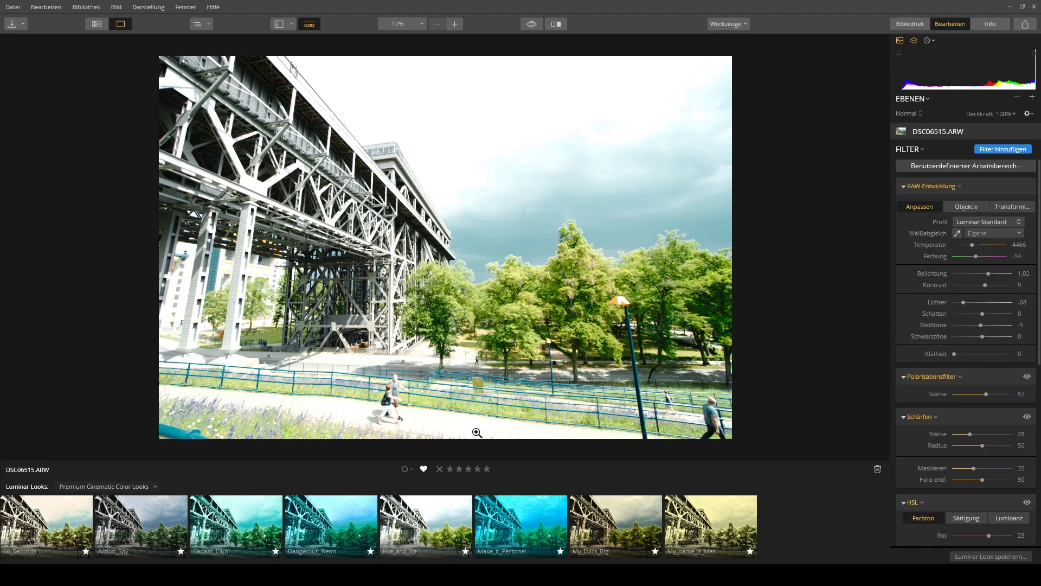
# Try Make_it_Personal and My_Evil's_Big, comparing the grain off and back on.
pyautogui.click(507, 514)
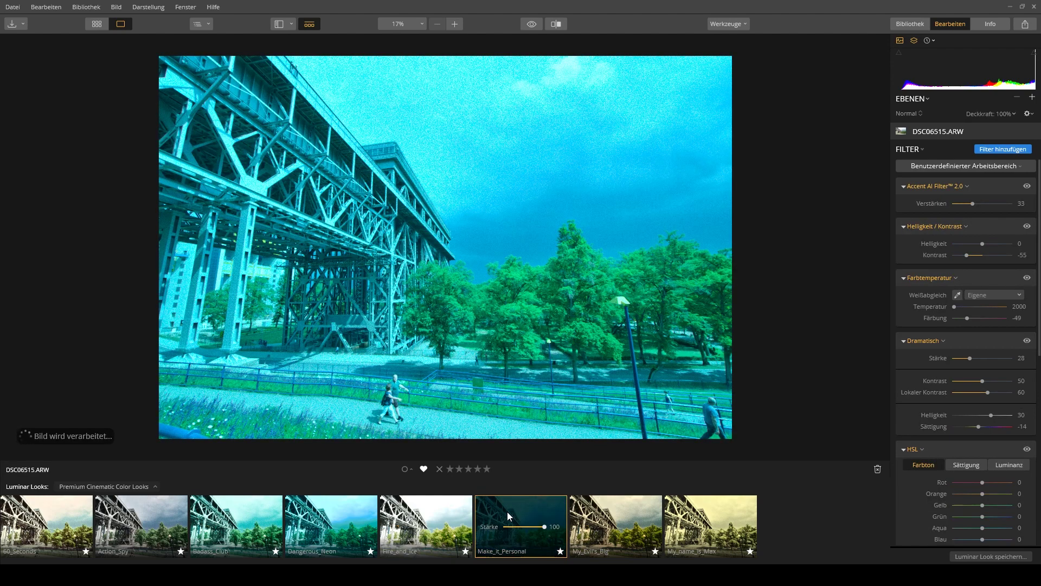
pyautogui.click(612, 504)
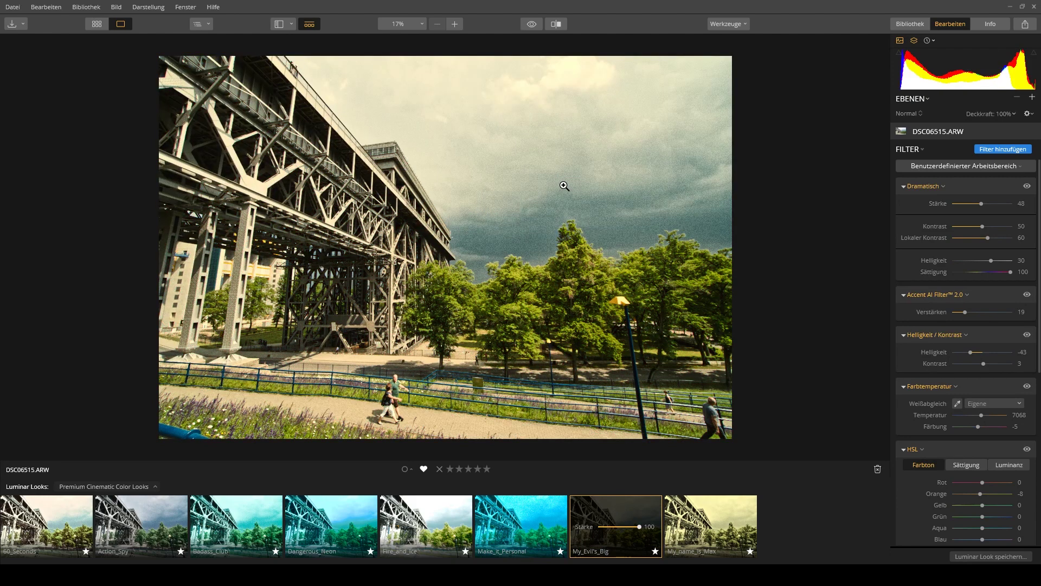
pyautogui.moveTo(960, 352)
pyautogui.scroll(-2, 1004, 352)
pyautogui.scroll(-2, 1003, 352)
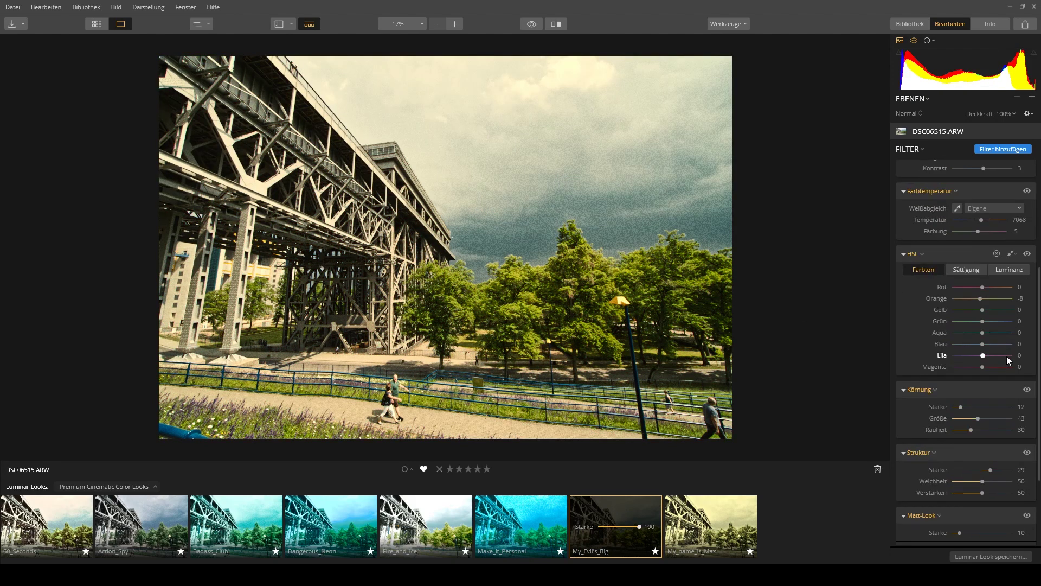
pyautogui.click(1027, 390)
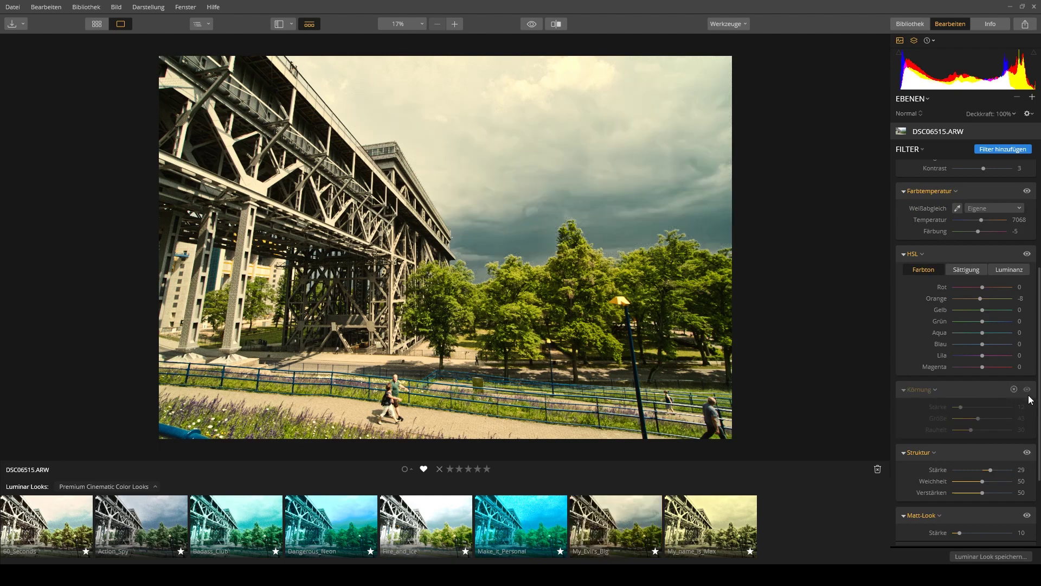
pyautogui.click(1027, 389)
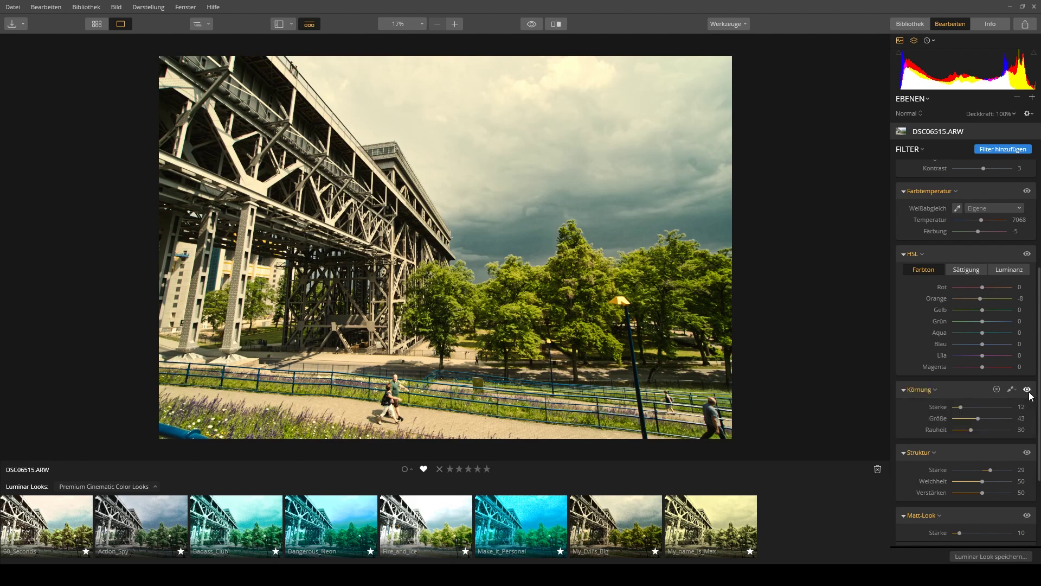
# Apply My_name_is_Max, inspect the bridge up close, and return to the Favoriten grid.
pyautogui.click(724, 518)
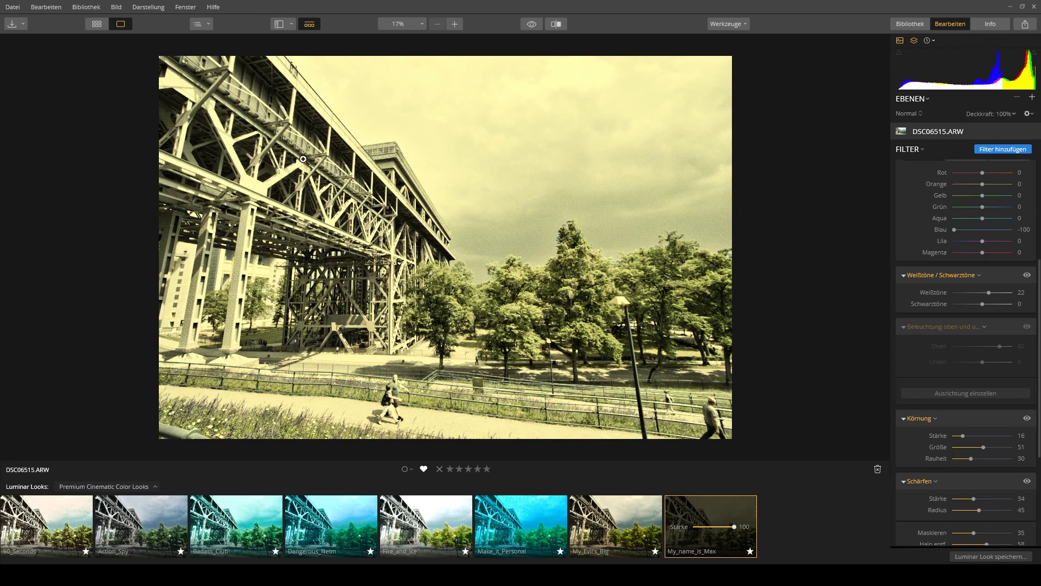
pyautogui.click(378, 186)
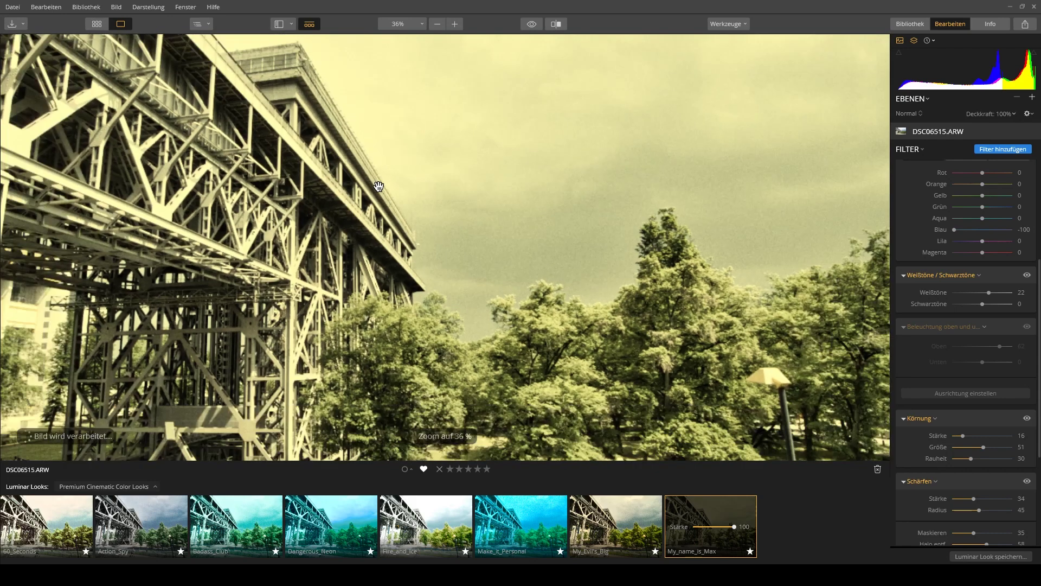
pyautogui.click(378, 186)
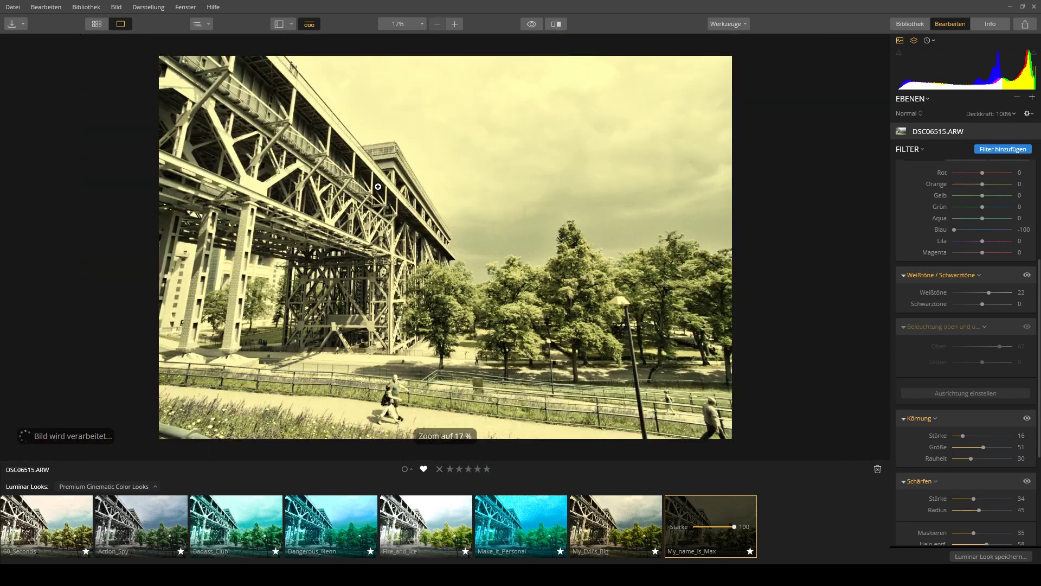
pyautogui.click(97, 25)
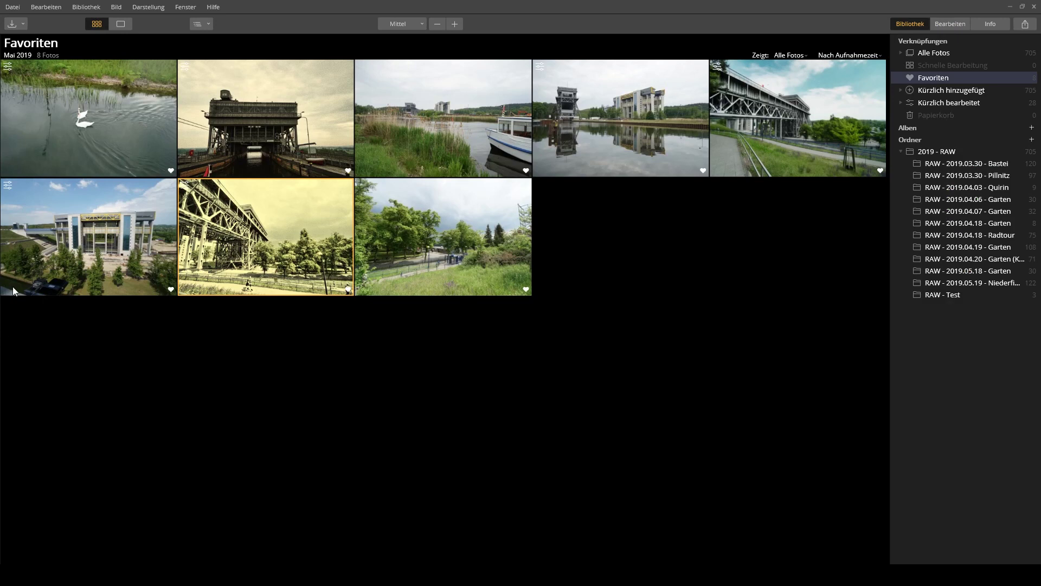
# Select the lake photo with the white boat, DSC06368.ARW, and open it in single-image view.
pyautogui.click(79, 213)
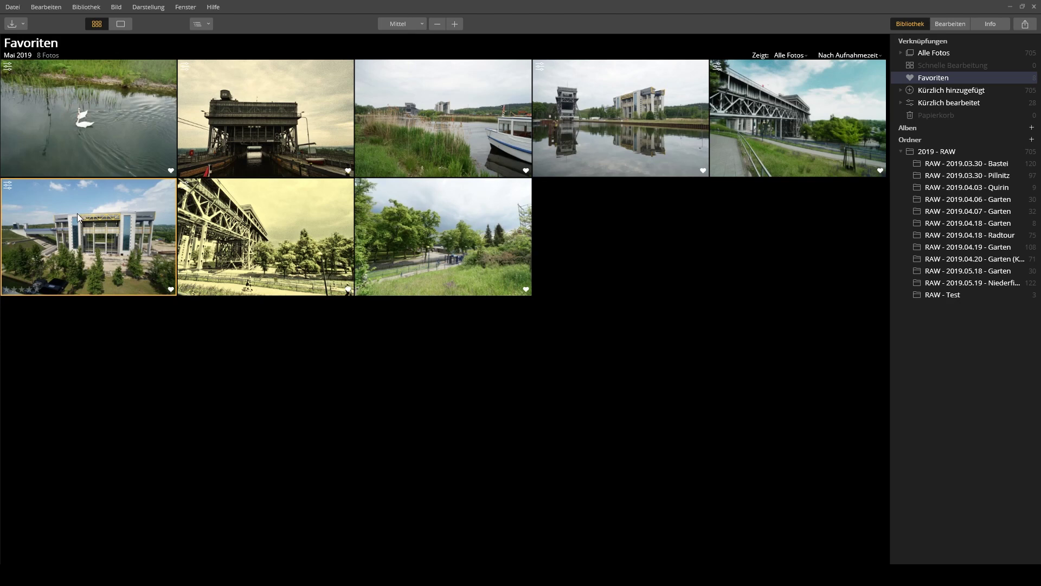
pyautogui.click(453, 93)
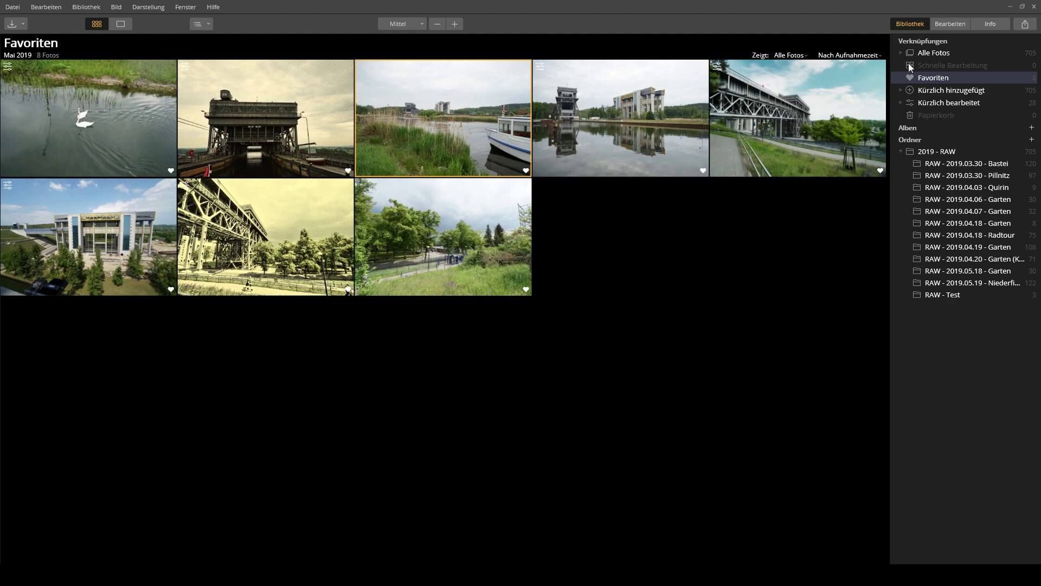
pyautogui.click(119, 24)
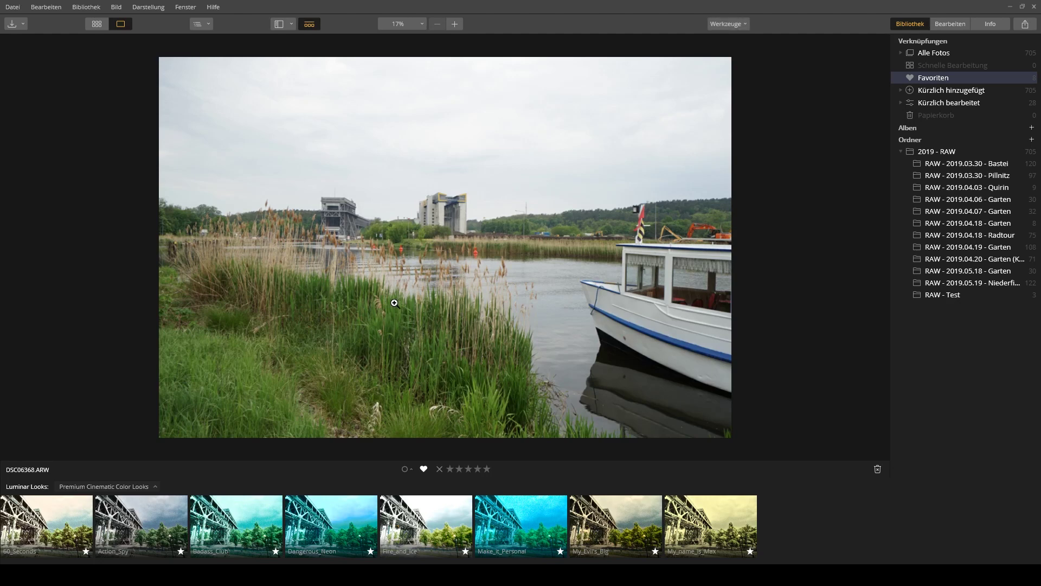
# Apply 60_Seconds to the lake photo and compare its Körnung grain off and back on.
pyautogui.press('i')
pyautogui.click(24, 527)
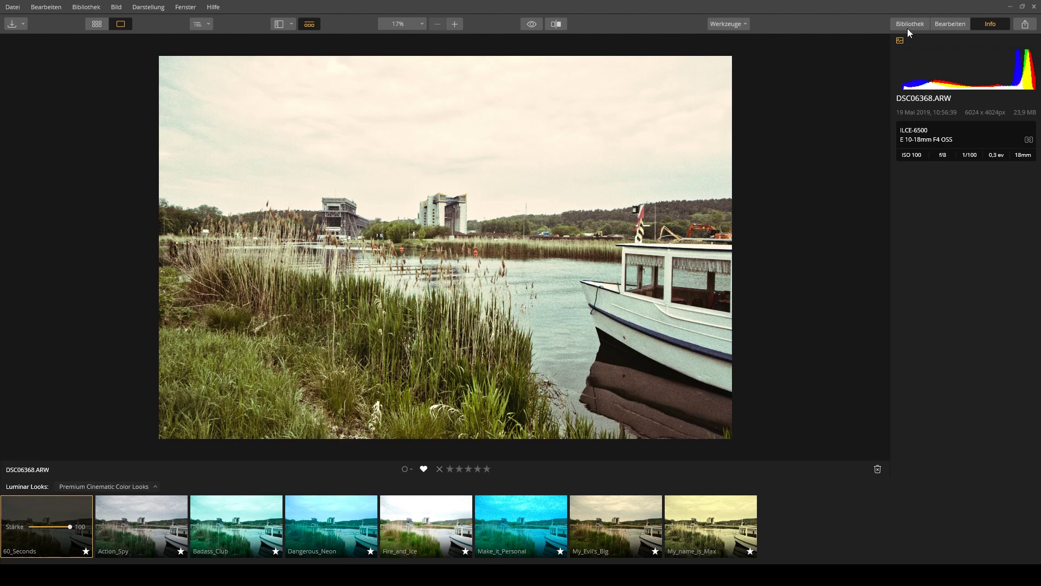
pyautogui.click(950, 23)
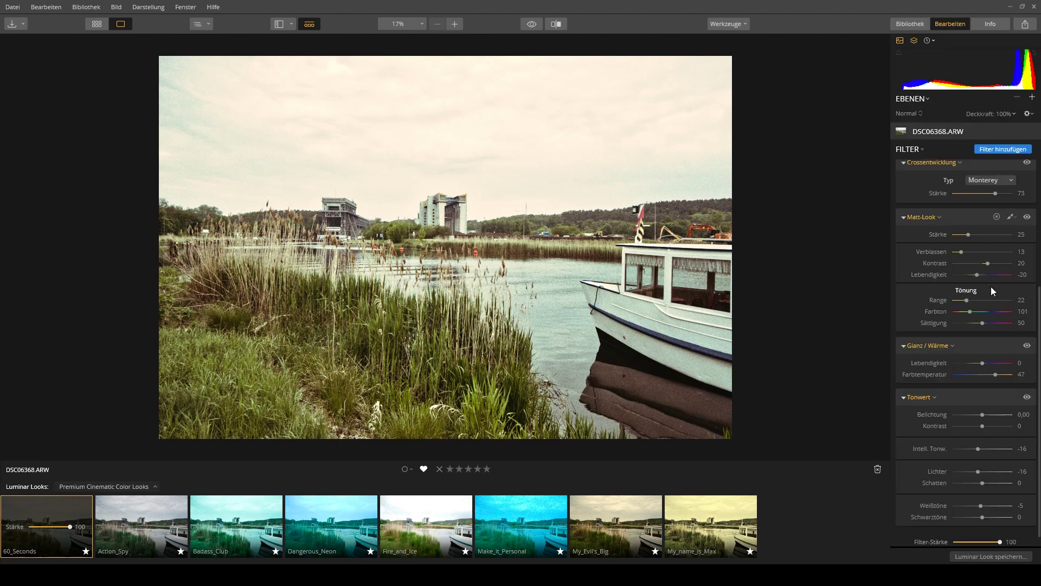
pyautogui.scroll(-1, 990, 299)
pyautogui.scroll(5, 991, 297)
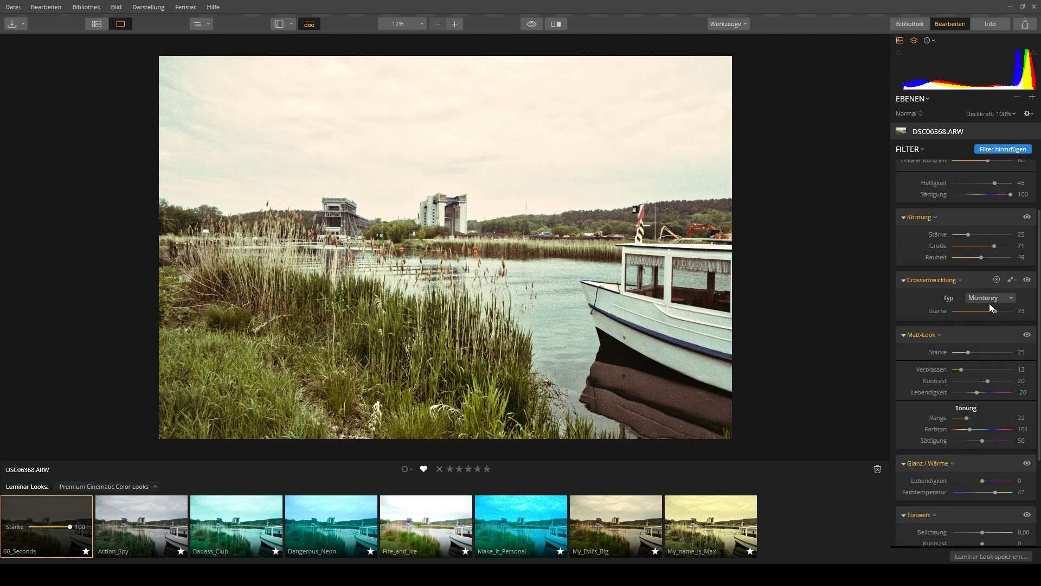
pyautogui.scroll(5, 989, 299)
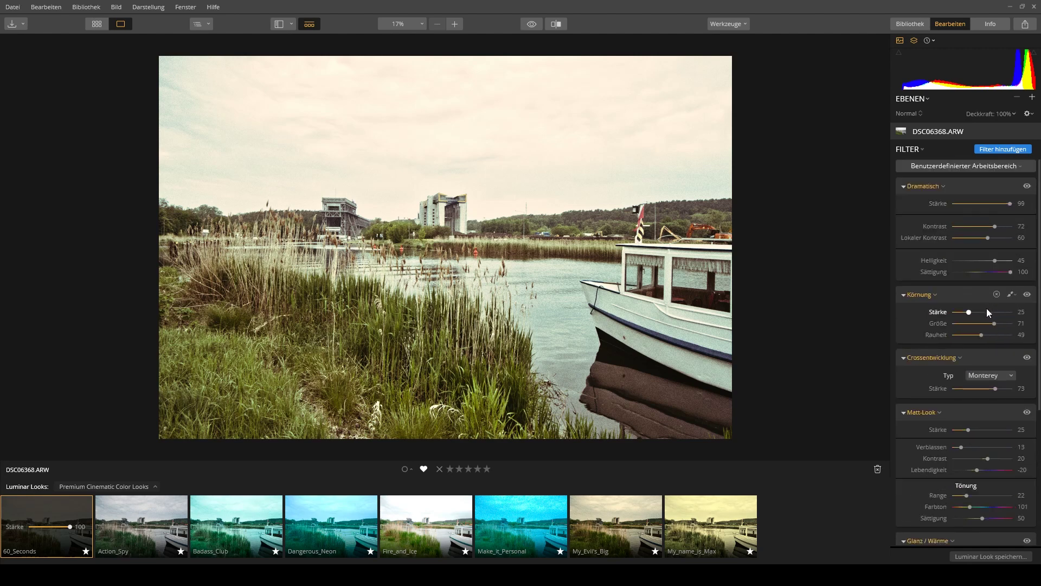
pyautogui.click(1027, 294)
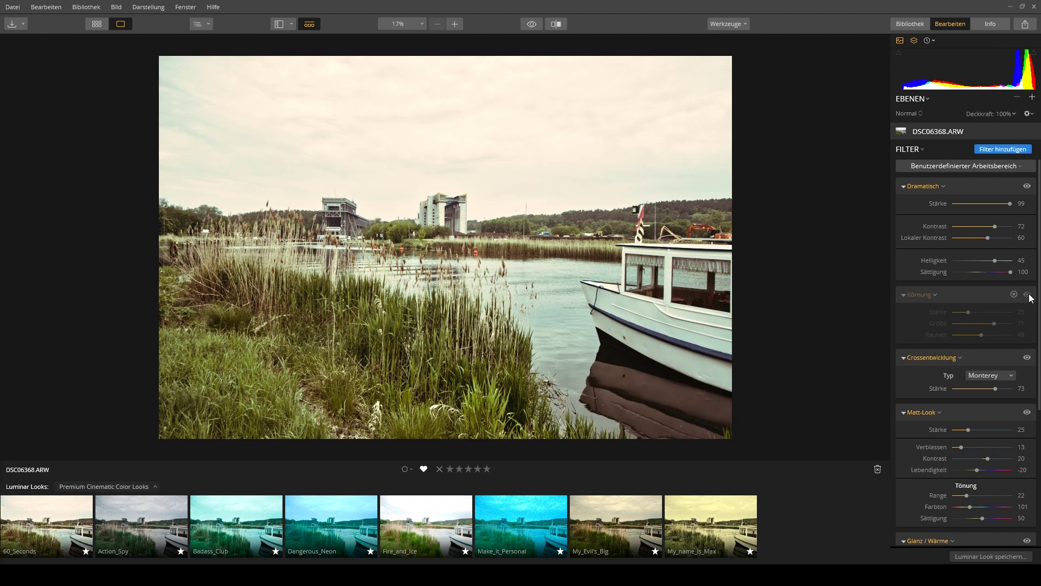
pyautogui.click(1027, 294)
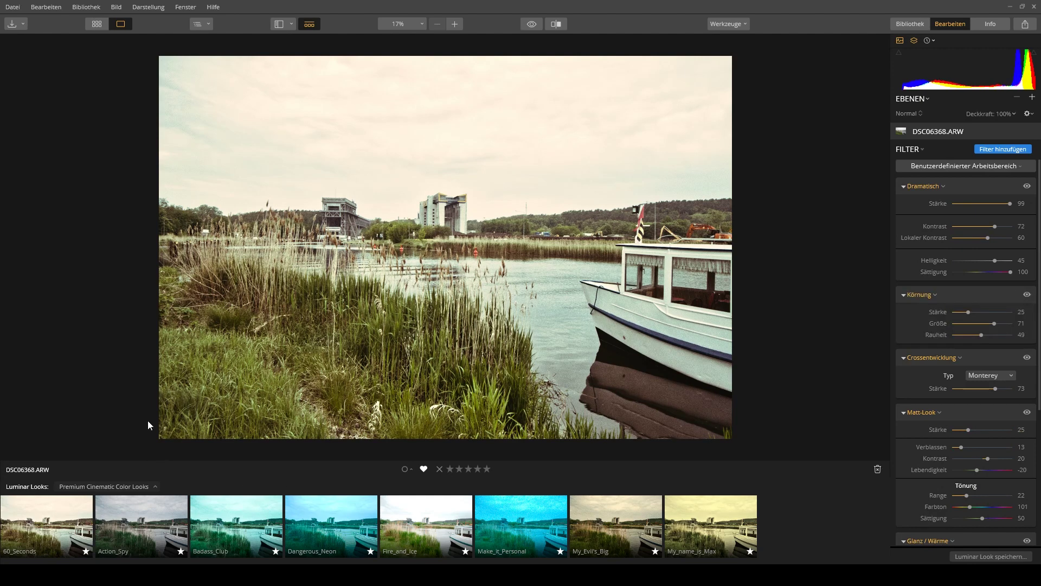
# Switch to Action_Spy, compare its grain off and on, then apply Badass_Club.
pyautogui.click(140, 519)
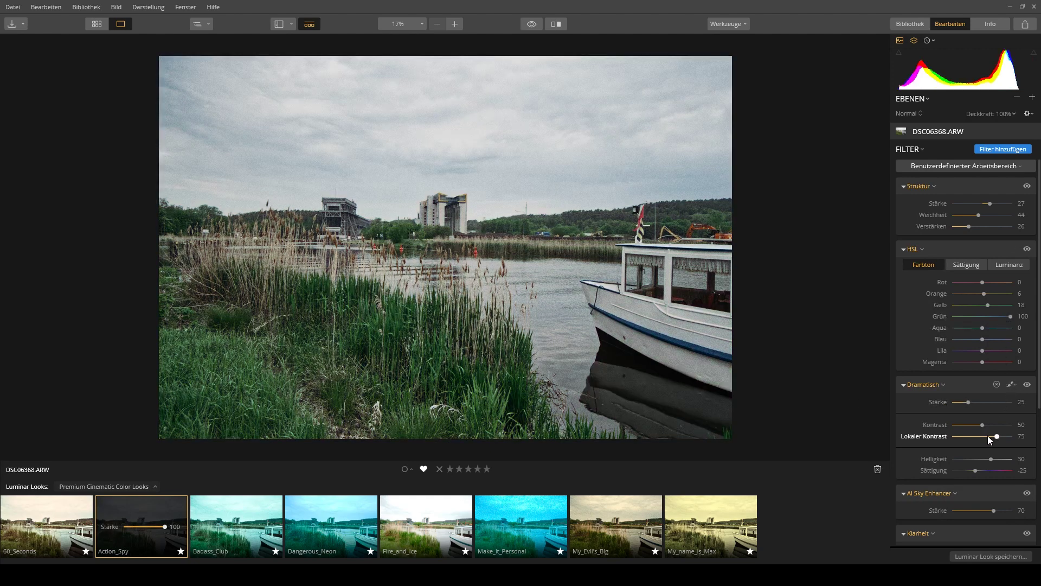
pyautogui.scroll(-2, 985, 442)
pyautogui.scroll(-2, 984, 444)
pyautogui.scroll(-2, 985, 443)
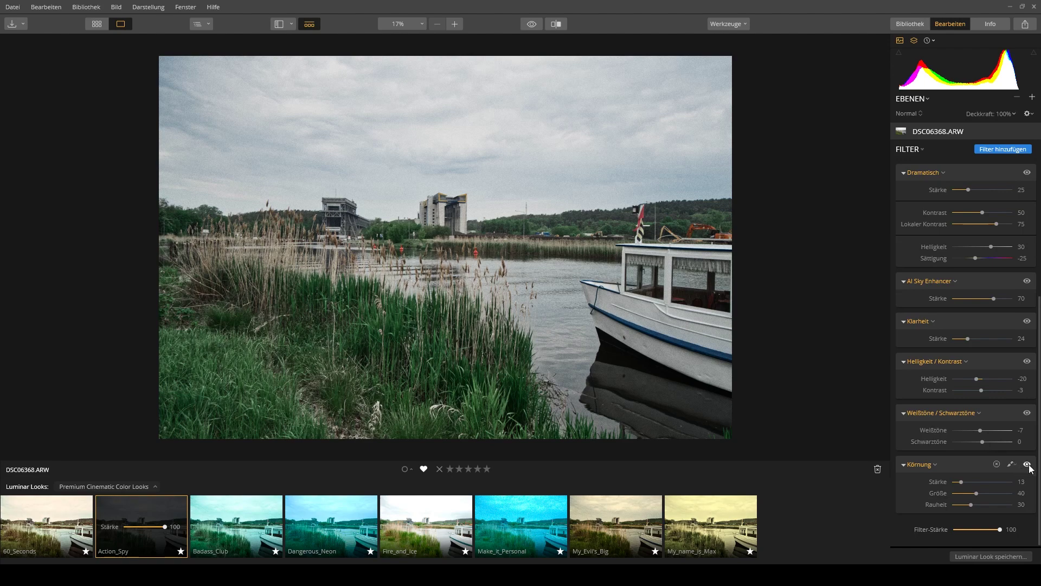
pyautogui.click(1028, 466)
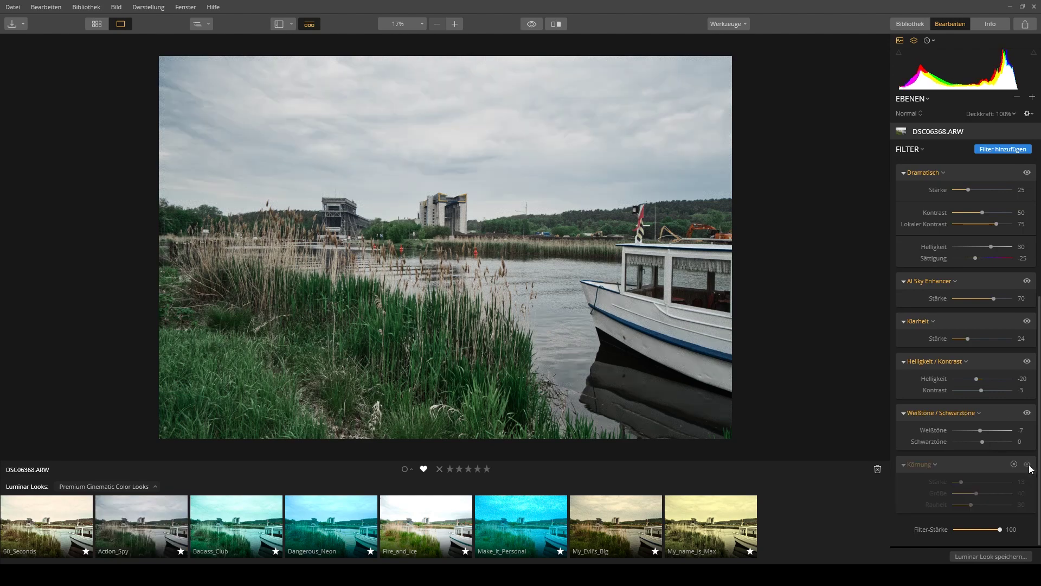
pyautogui.click(1028, 465)
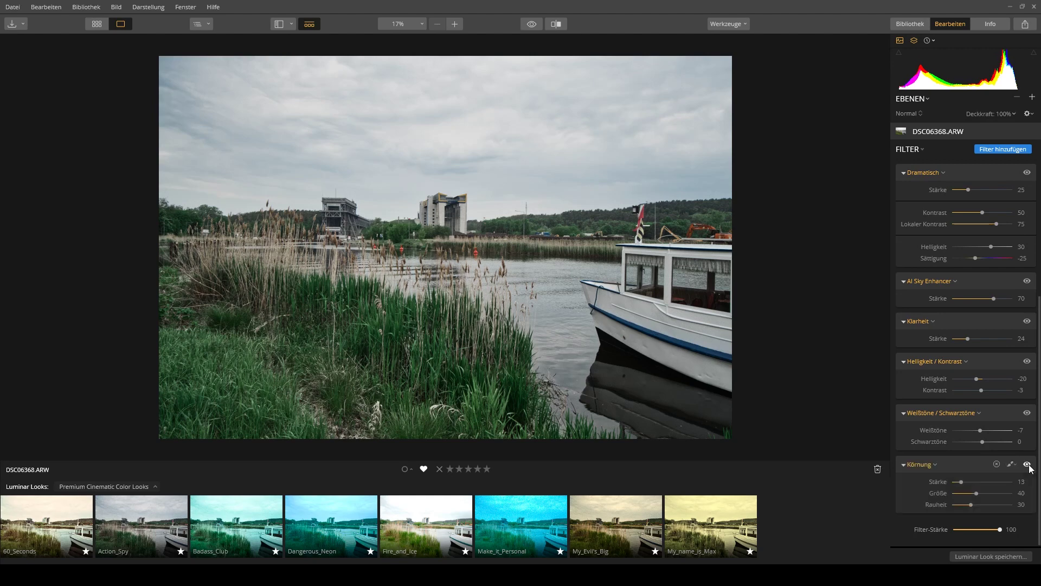
pyautogui.click(222, 516)
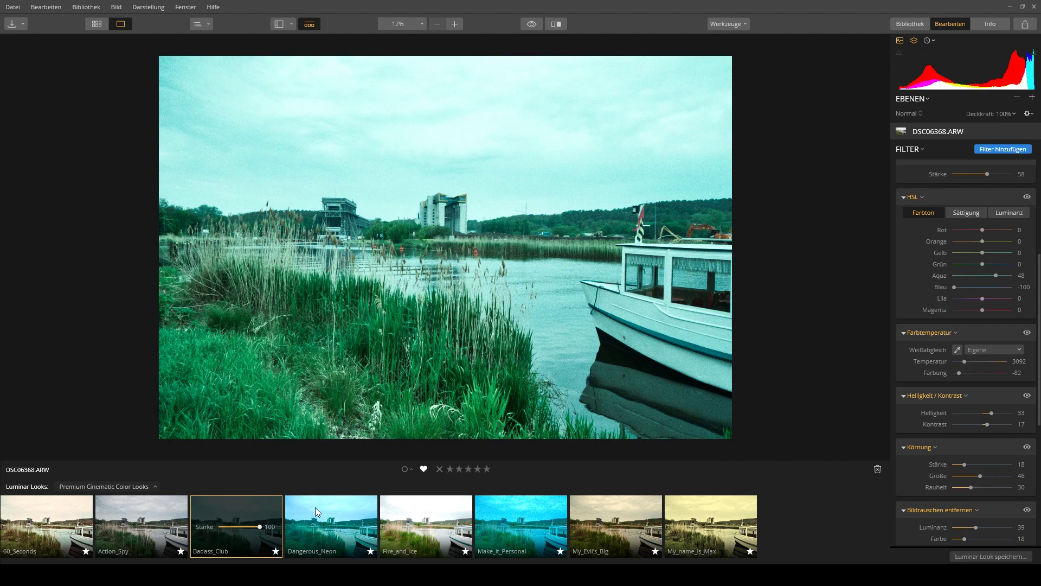
# Compare Badass_Club with its HSL adjustment off and back on.
pyautogui.click(1028, 197)
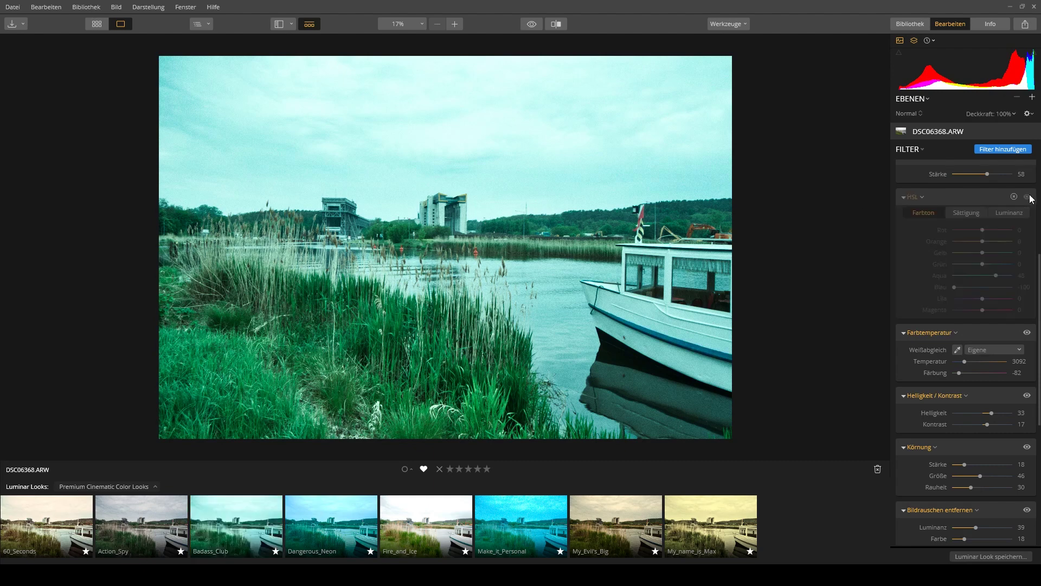
pyautogui.click(1028, 196)
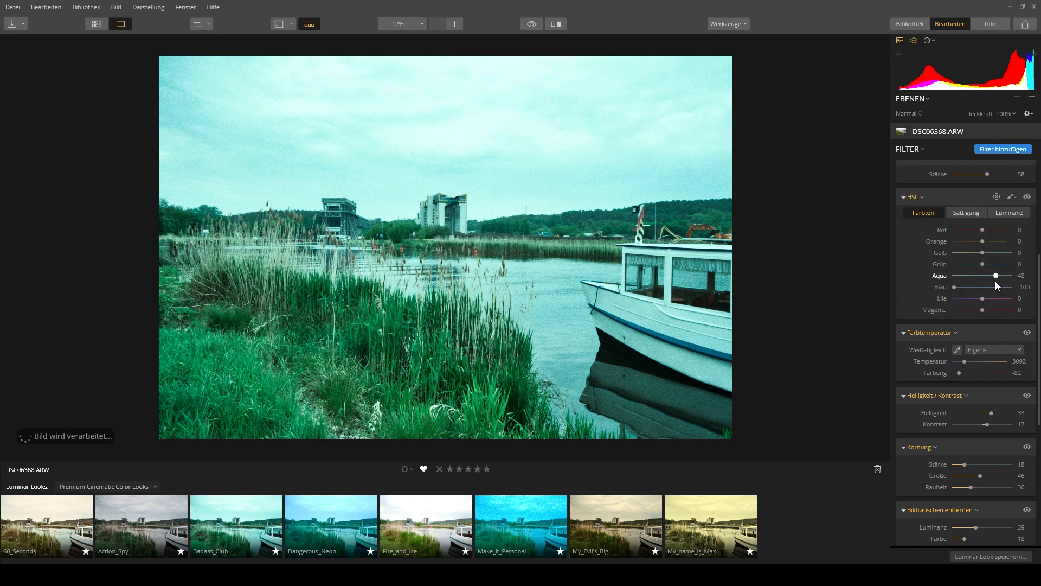
pyautogui.scroll(-2, 995, 303)
pyautogui.scroll(-3, 997, 314)
pyautogui.scroll(-2, 998, 314)
pyautogui.scroll(-2, 998, 314)
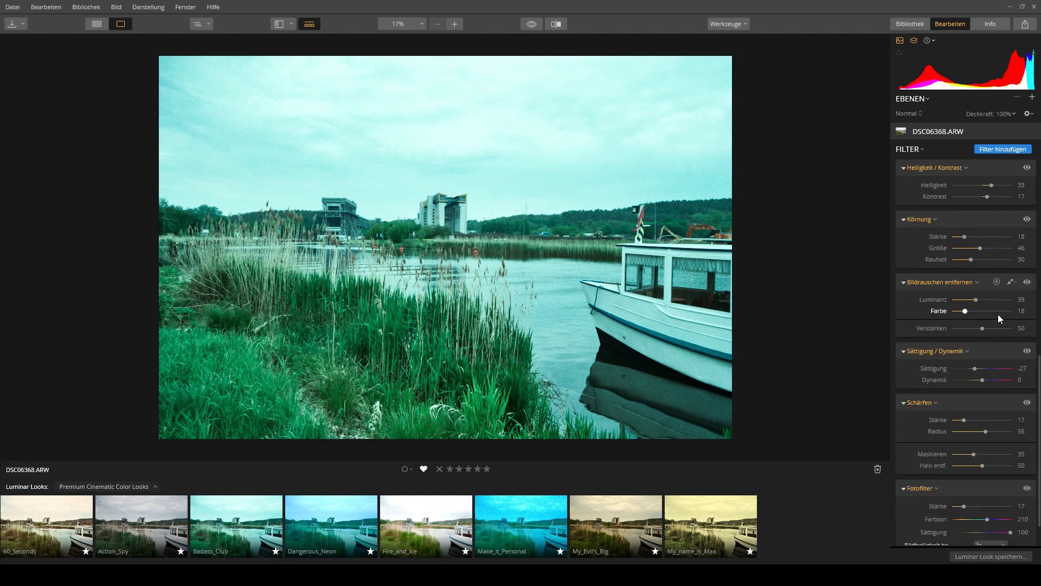
pyautogui.scroll(-1, 997, 314)
pyautogui.scroll(2, 998, 314)
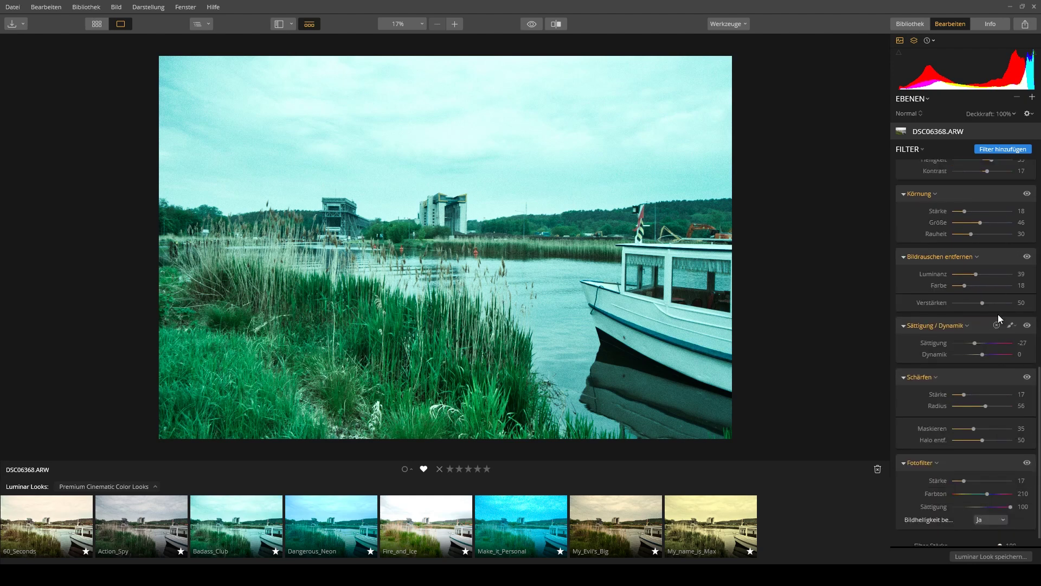
pyautogui.scroll(8, 997, 314)
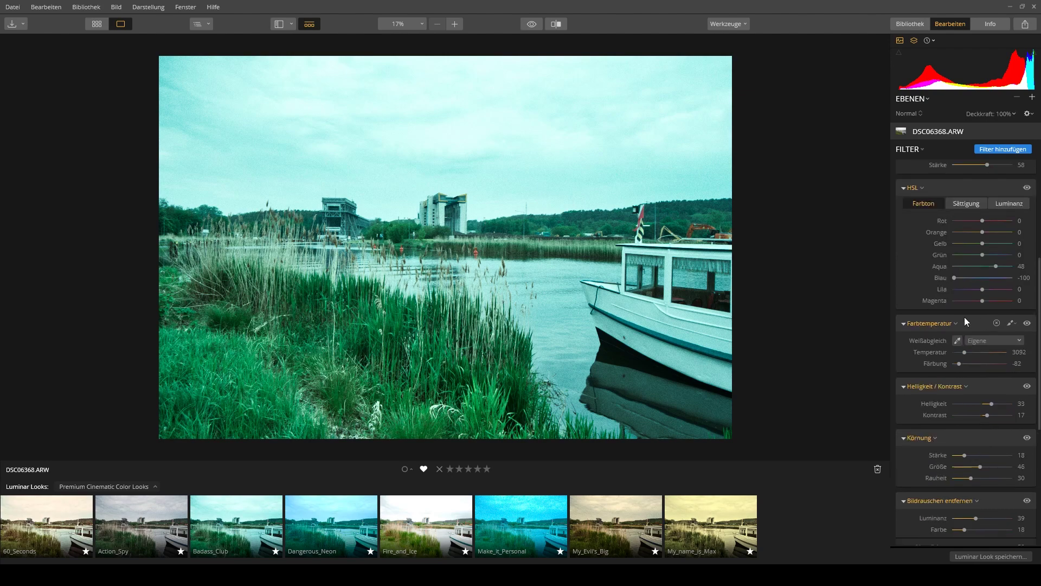
# Try the Dangerous_Neon look, then switch to Fire_and_Ice.
pyautogui.click(340, 506)
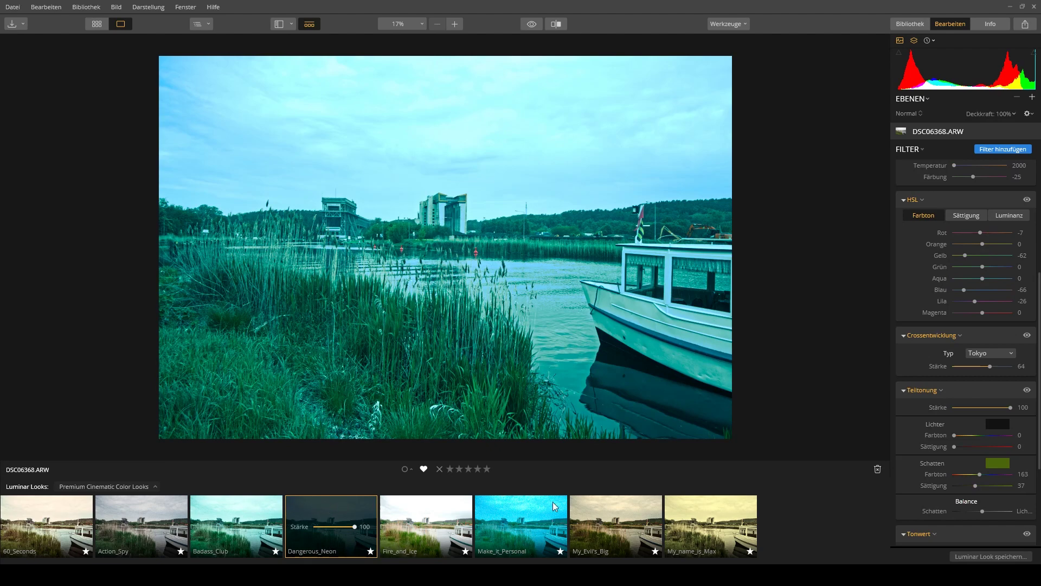
pyautogui.click(438, 512)
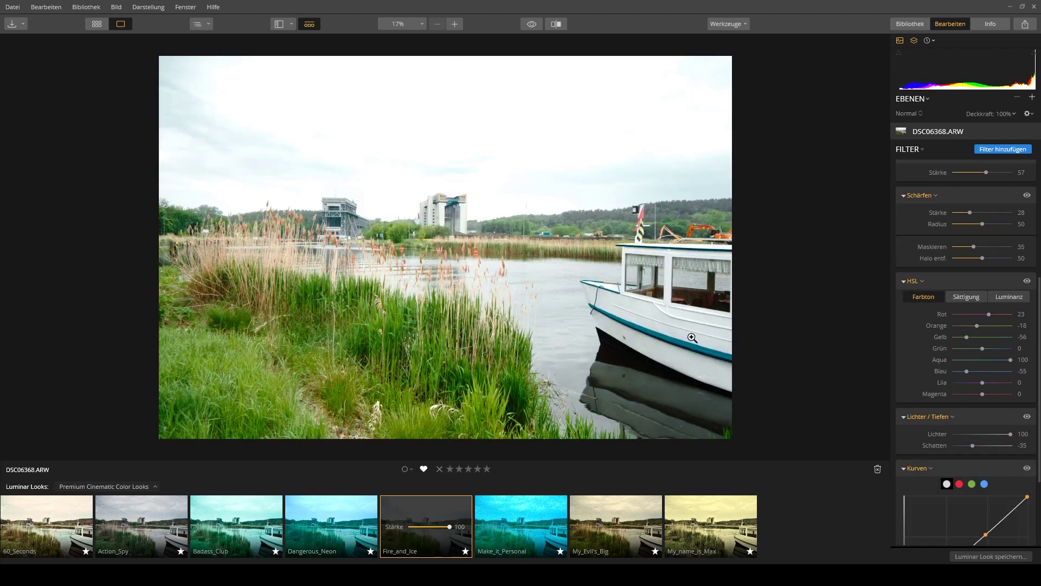
pyautogui.scroll(3, 1015, 378)
pyautogui.scroll(3, 982, 398)
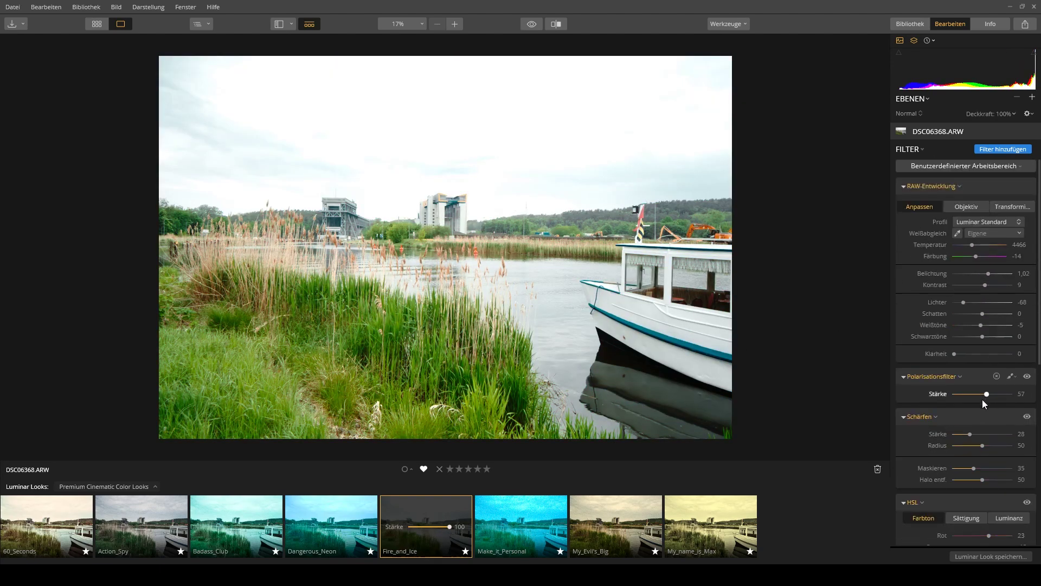
# Reset exposure, compare the polarizing filter, raise exposure again, then apply Make_it_Personal.
pyautogui.doubleClick(989, 273)
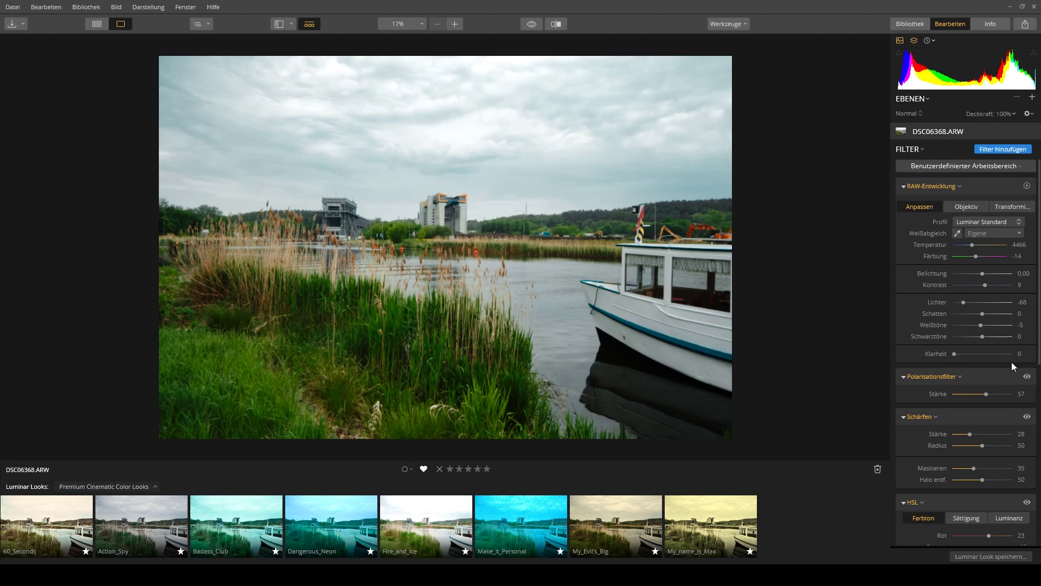
pyautogui.click(1027, 376)
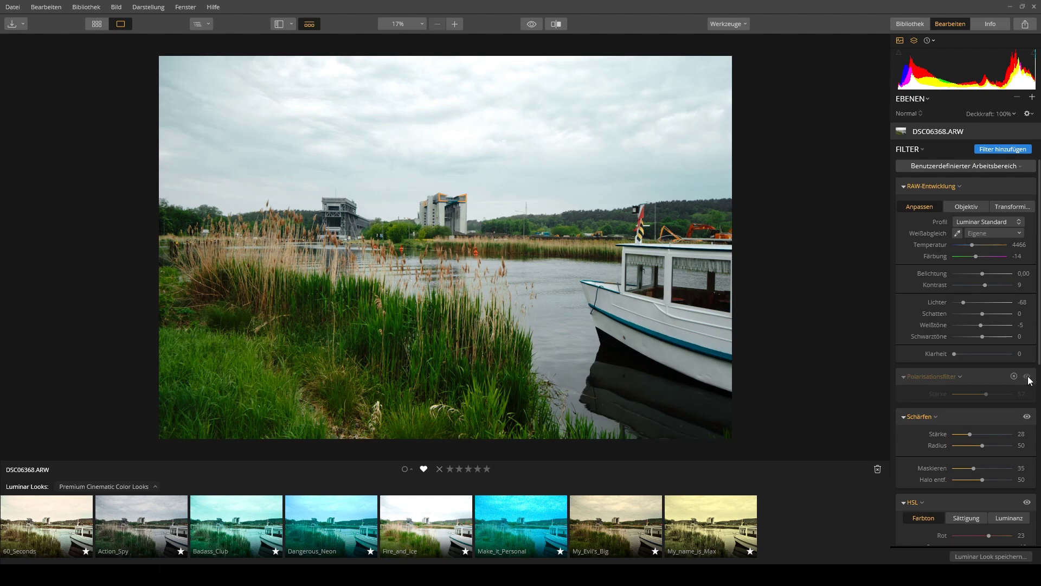
pyautogui.click(1028, 377)
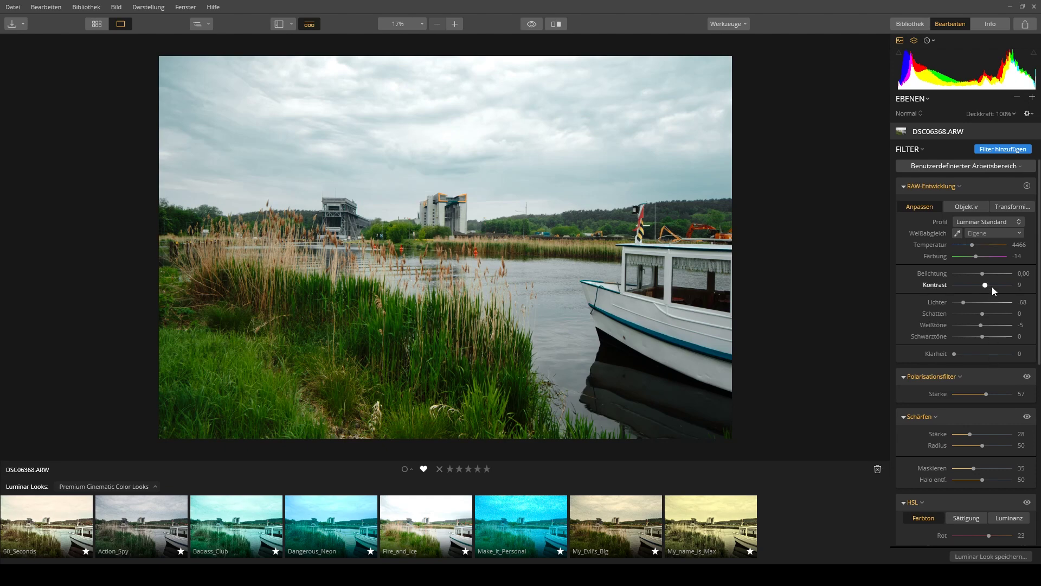
pyautogui.moveTo(983, 273); pyautogui.dragTo(991, 274)
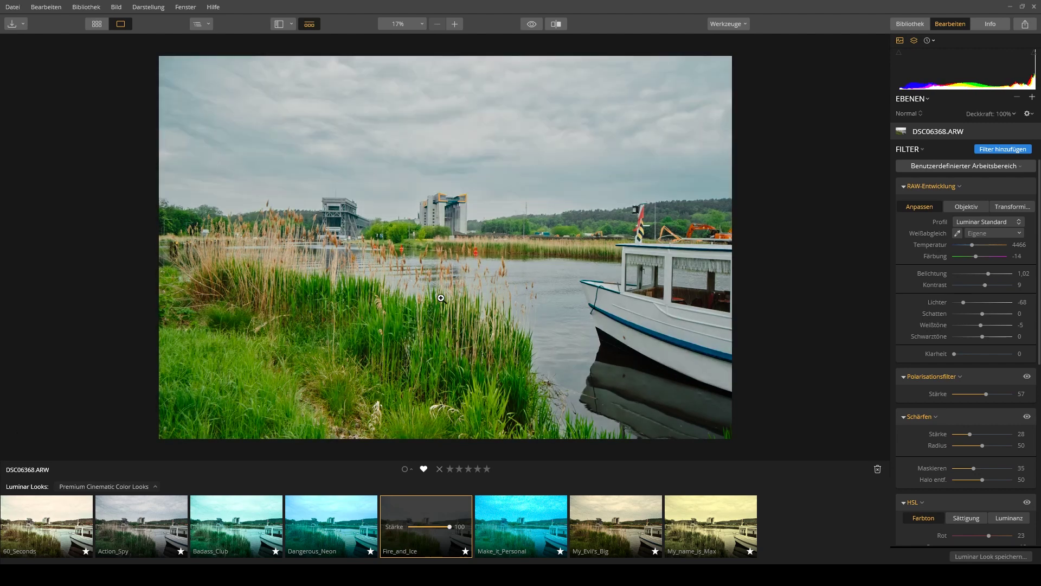
pyautogui.click(514, 507)
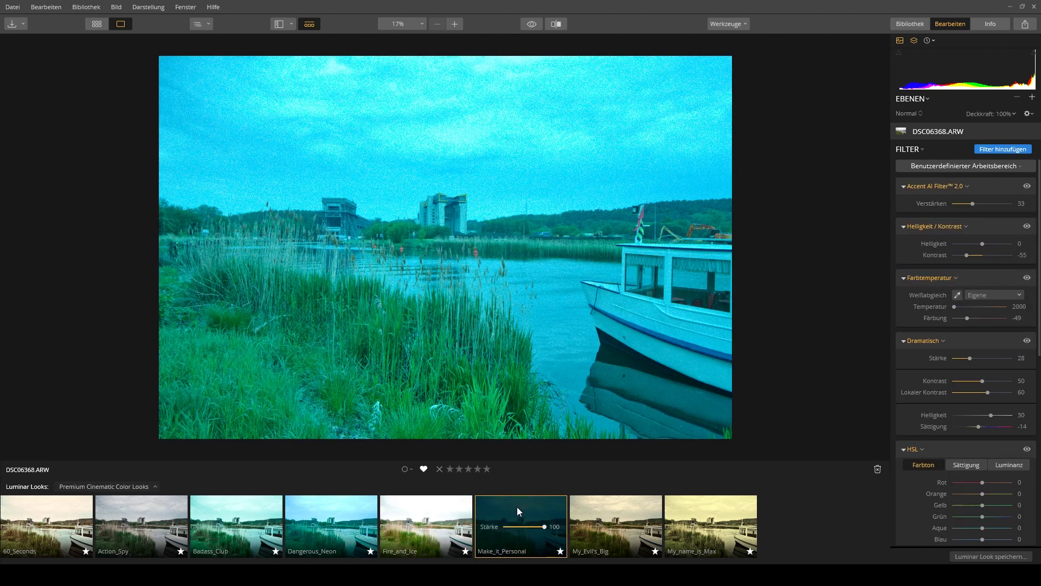
# Try My_Evil's_Big with its Körnung grain disabled, apply the yellow My_name_is_Max look, and show the looks collections list.
pyautogui.click(600, 513)
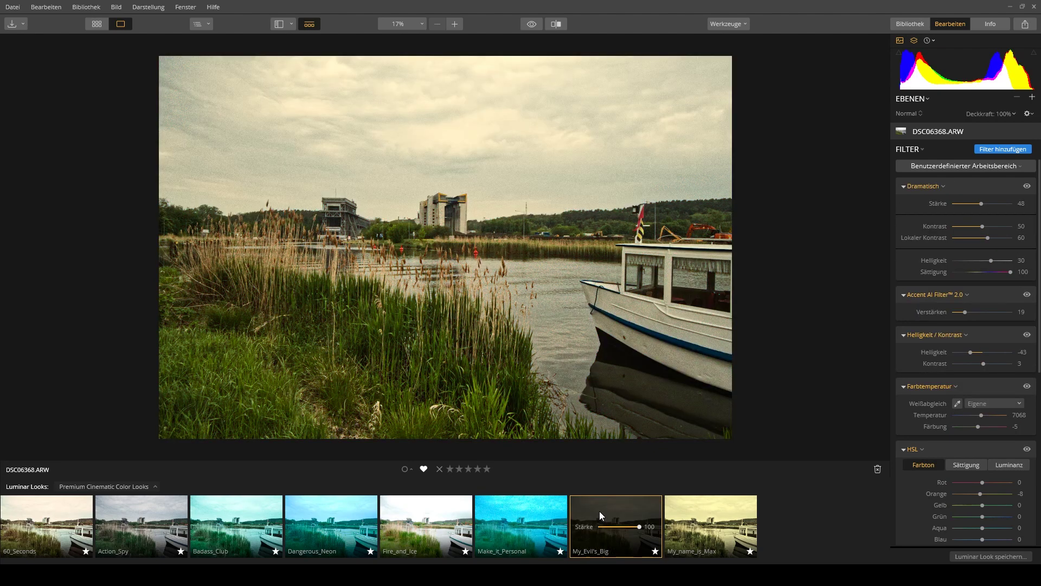
pyautogui.scroll(-5, 946, 374)
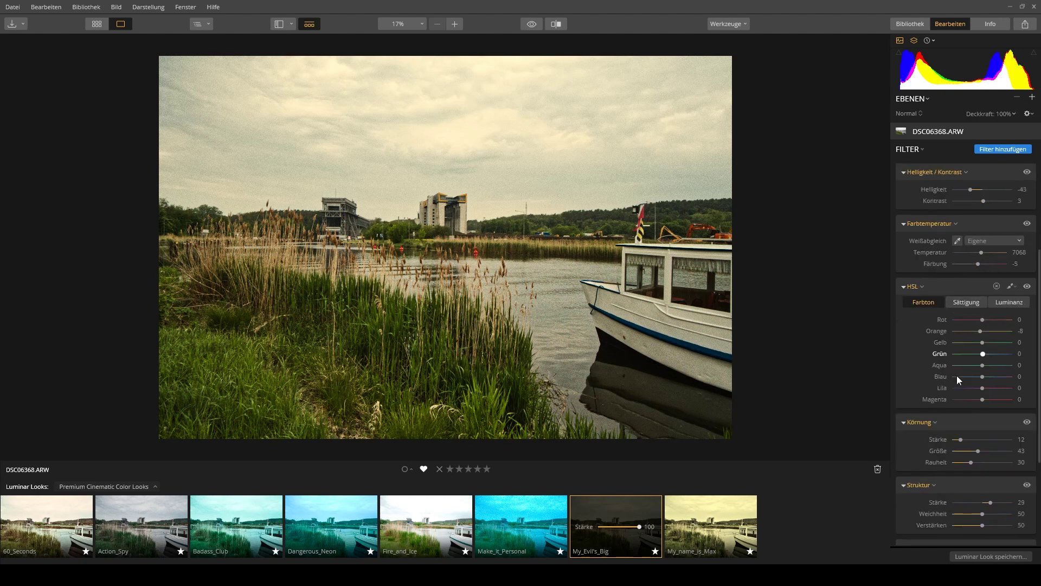
pyautogui.click(1027, 406)
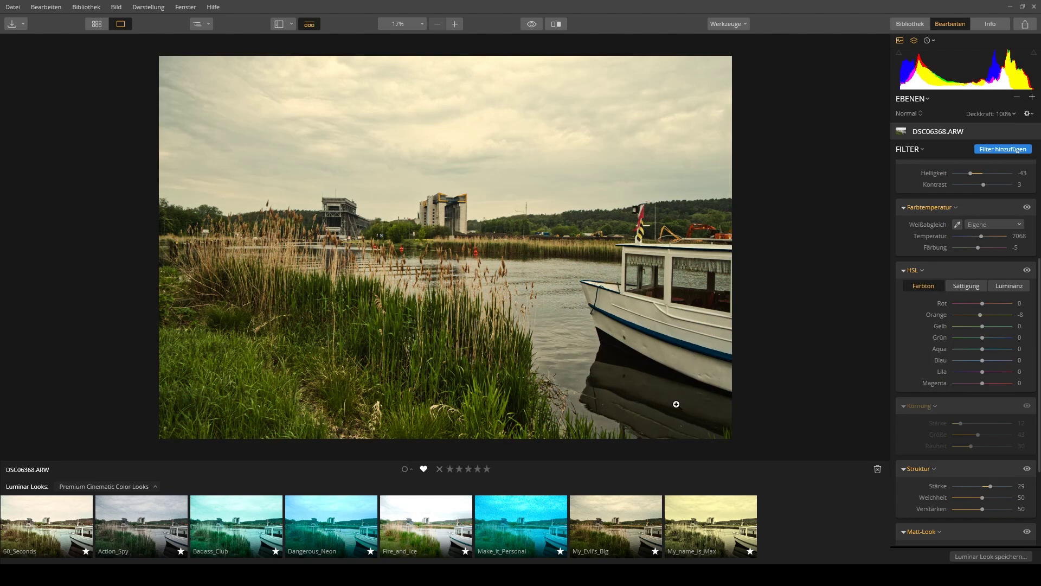
pyautogui.click(723, 519)
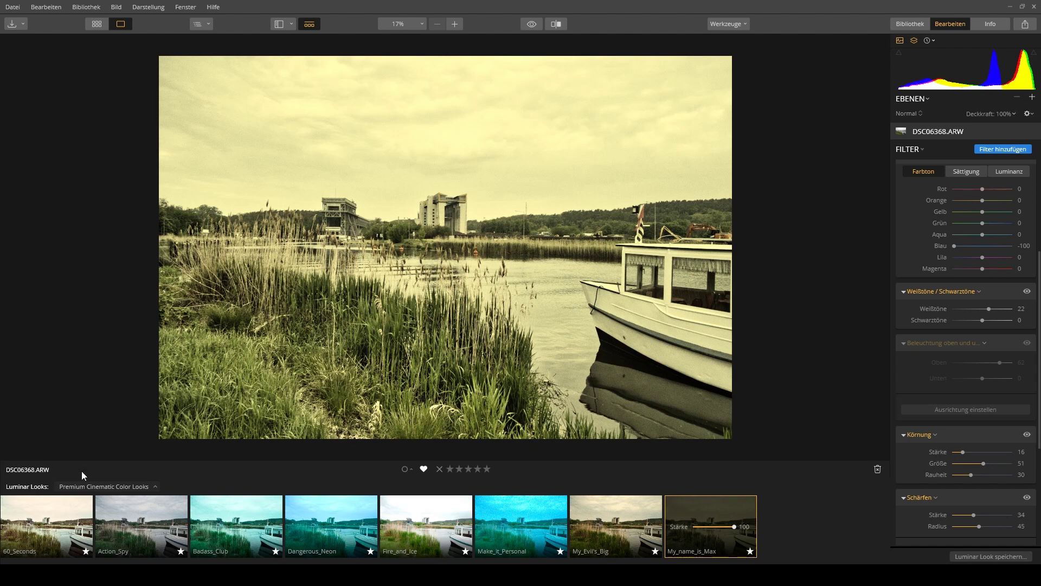
pyautogui.click(111, 486)
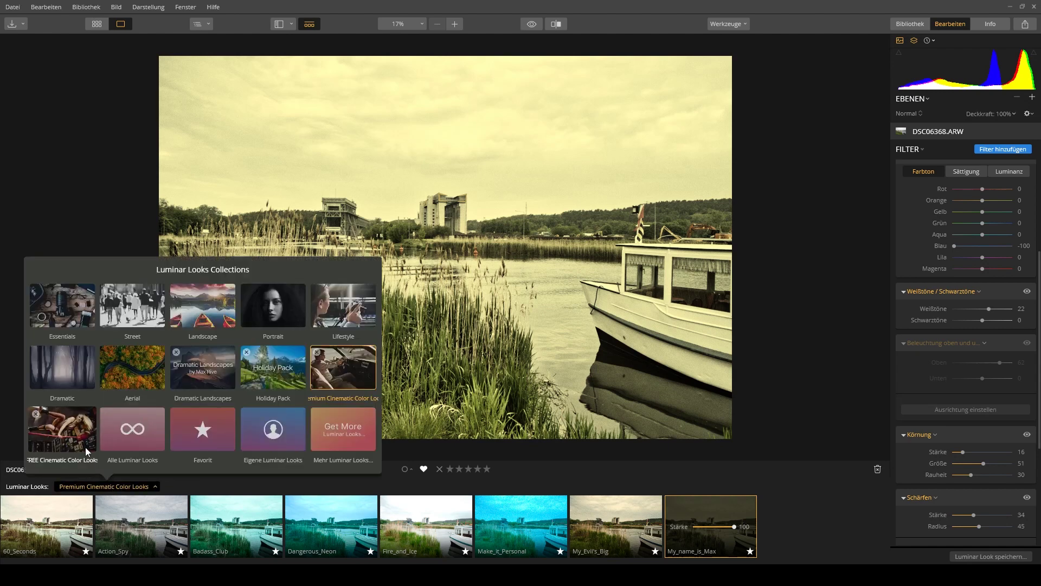
# Switch to FREE Cinematic Color Looks and try Authentic_Randy, then Green_Notebook.
pyautogui.click(57, 428)
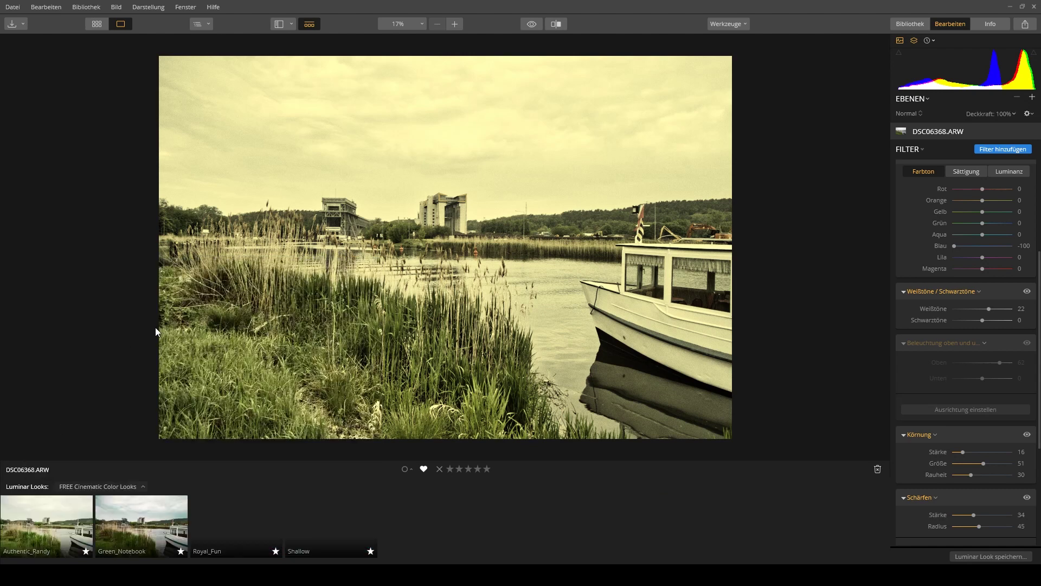
pyautogui.click(28, 525)
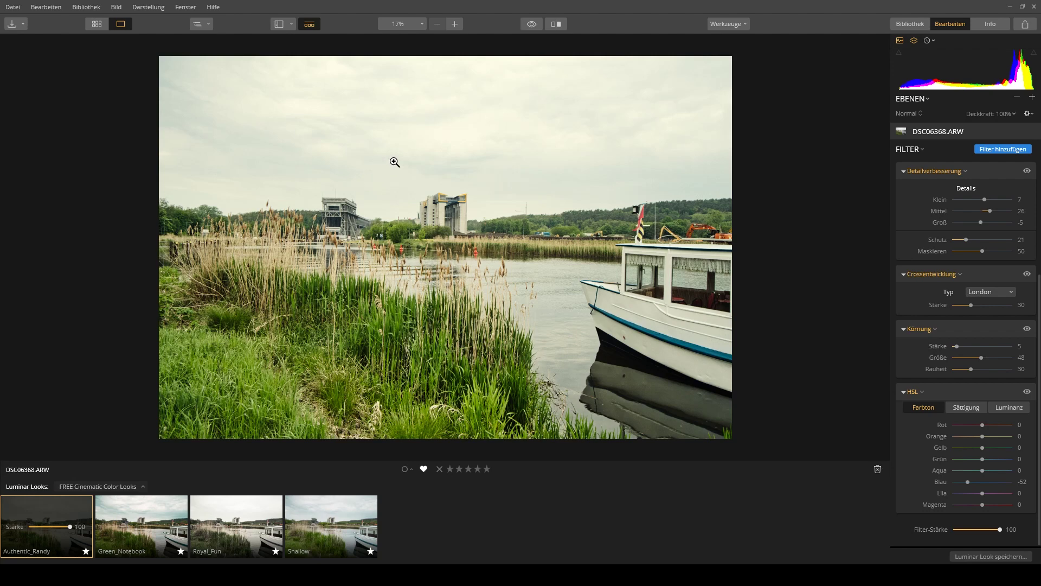
pyautogui.click(157, 523)
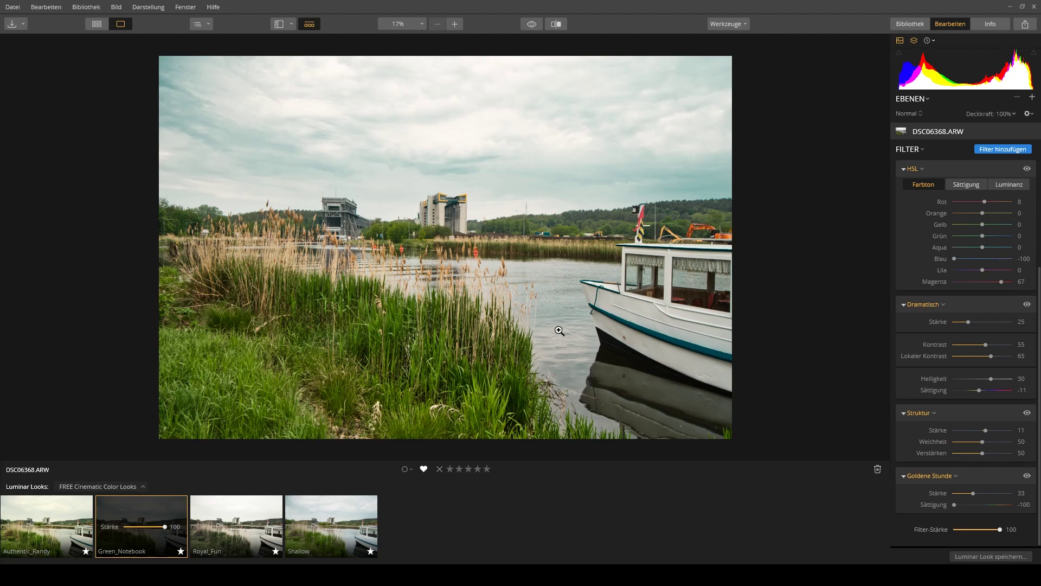
# Compare Green_Notebook with its Polarisationsfilter off and back on, then apply the desaturated Royal_Fun look.
pyautogui.moveTo(990, 378)
pyautogui.scroll(3, 1007, 382)
pyautogui.scroll(2, 1006, 384)
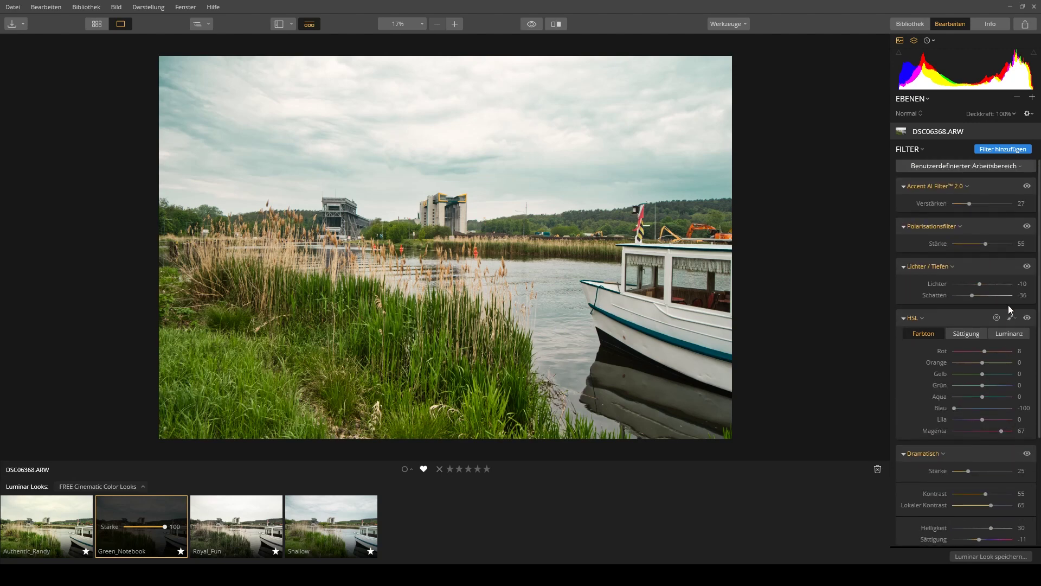
pyautogui.click(1027, 226)
pyautogui.click(1028, 226)
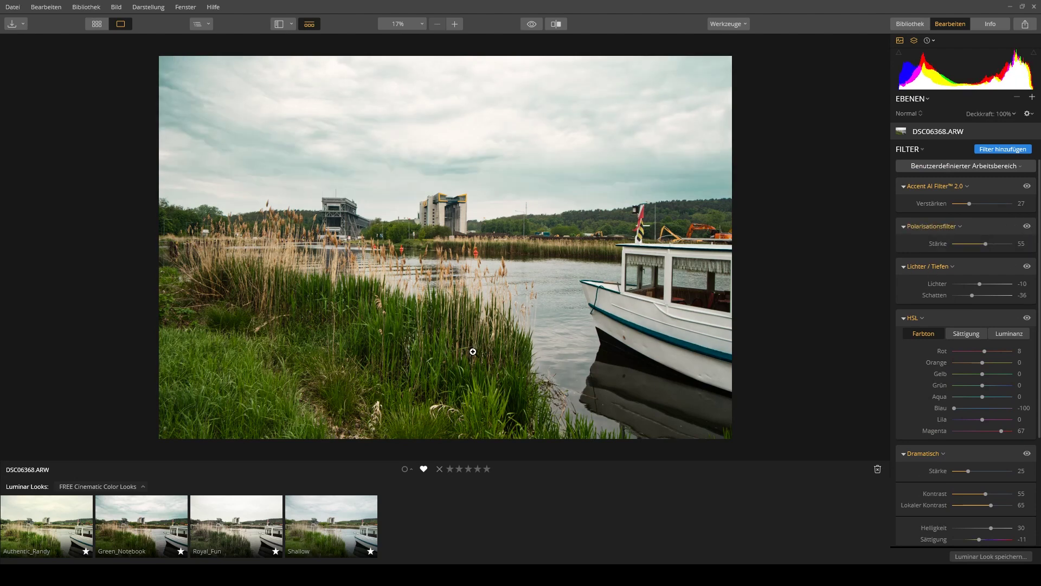
pyautogui.click(244, 514)
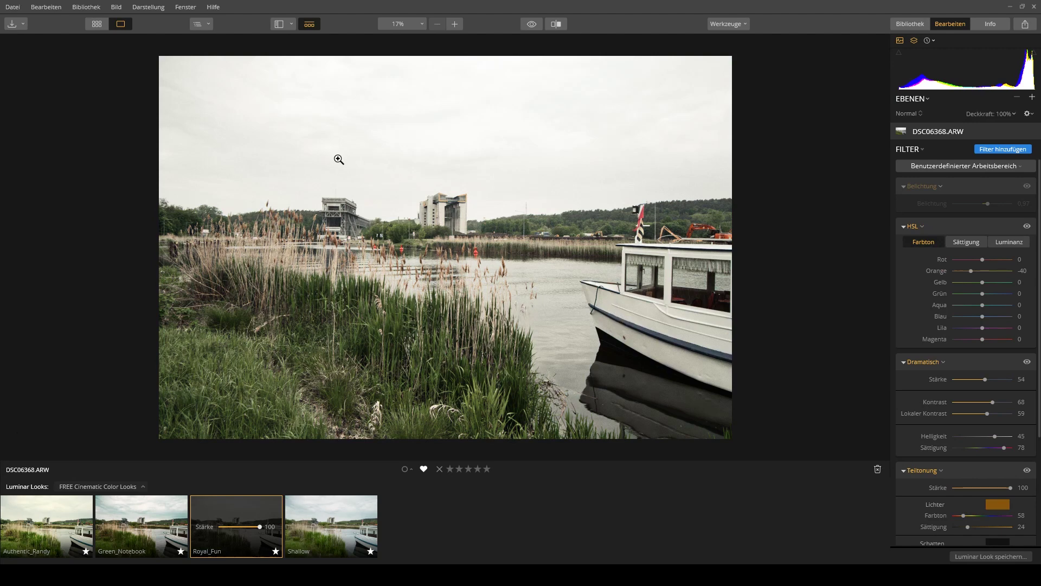
# Inspect the photo at 100% zoom, apply the Shallow look at strength 100, and show the Looks Collections list.
pyautogui.click(530, 324)
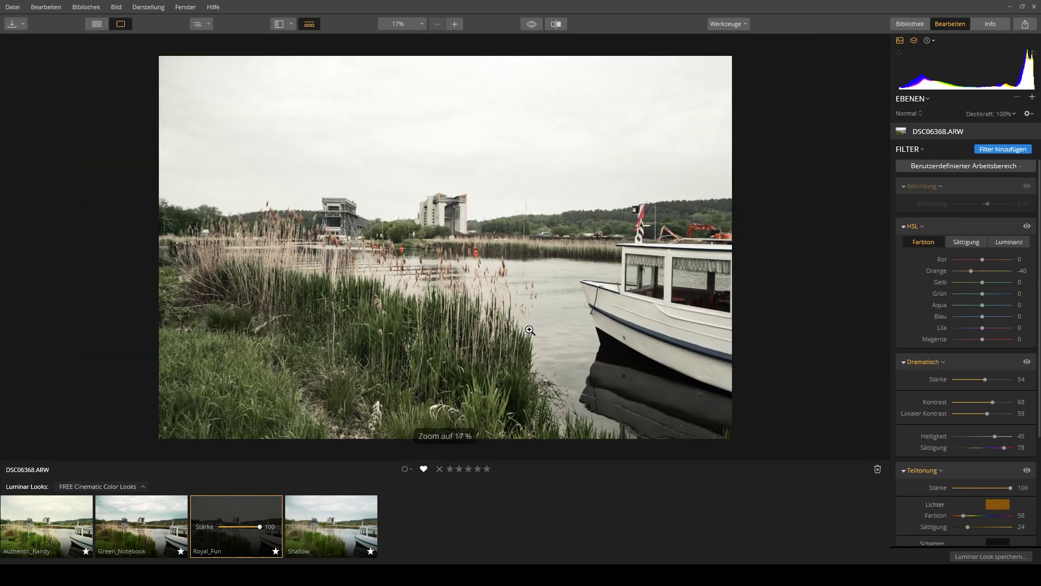
pyautogui.click(330, 509)
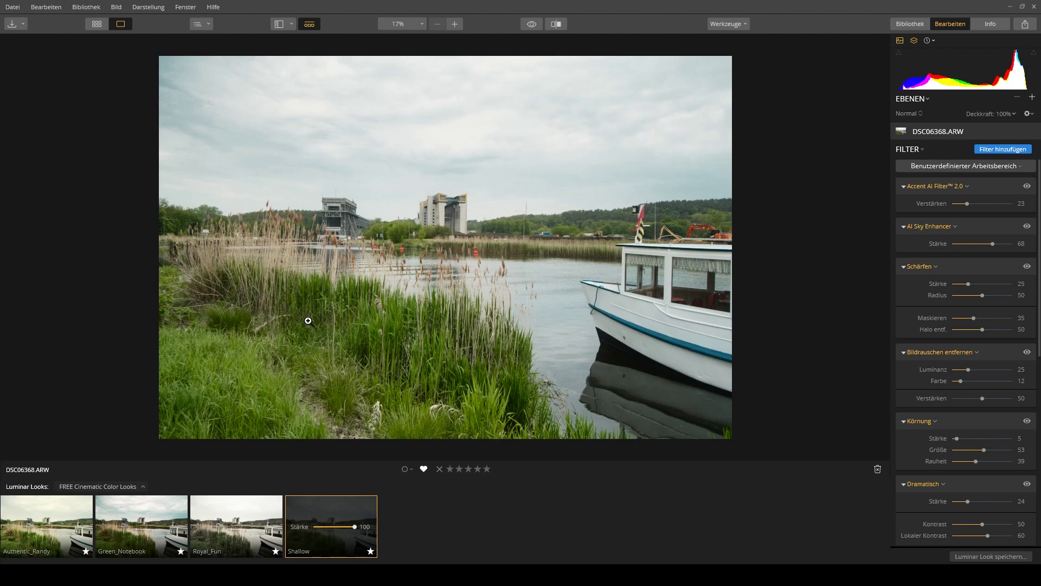
pyautogui.click(143, 489)
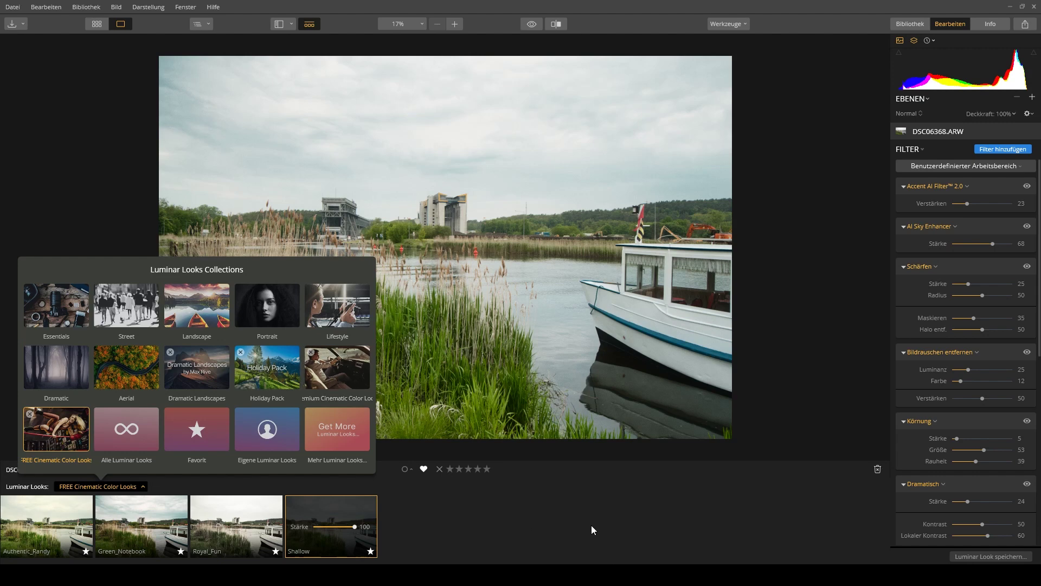
# Dismiss the Looks Collections list and hide the looks filmstrip to enlarge the photo.
pyautogui.click(564, 500)
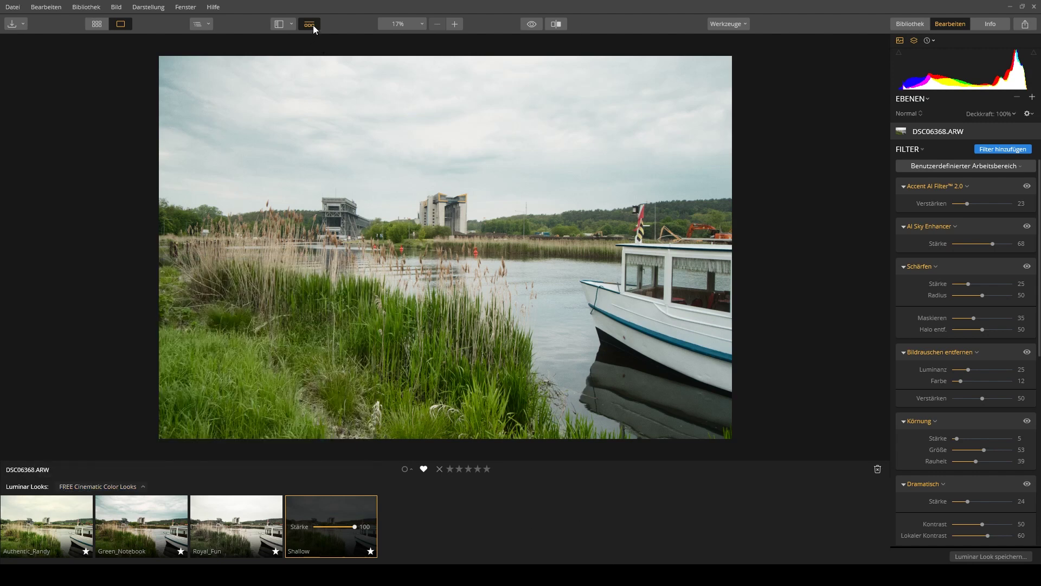
pyautogui.click(311, 23)
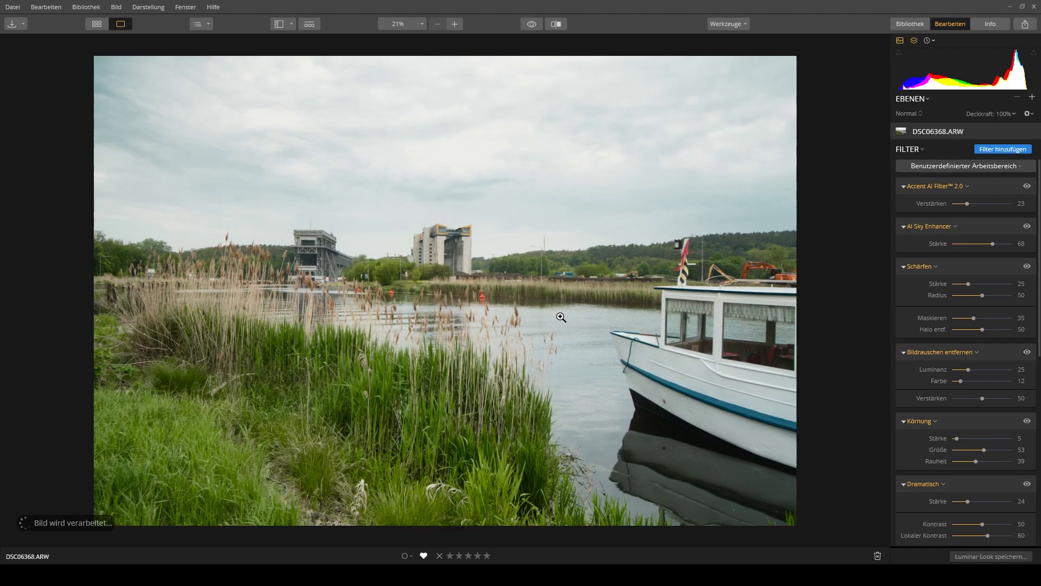